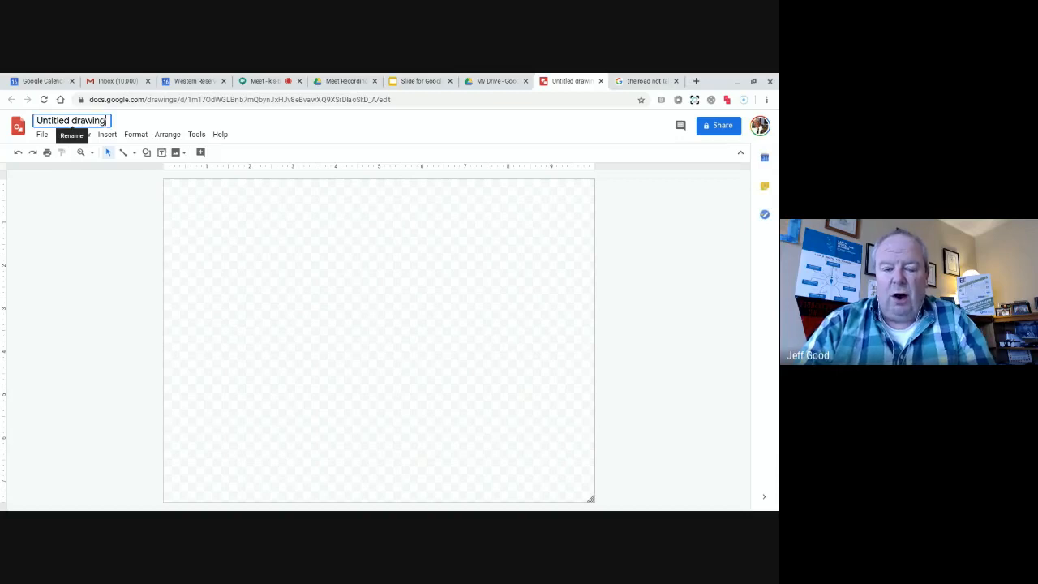
- Rename the untitled drawing as "Drawing Test"
{"action": "left_click", "coordinate": [104, 120]}
{"action": "key", "text": "BackSpace"}
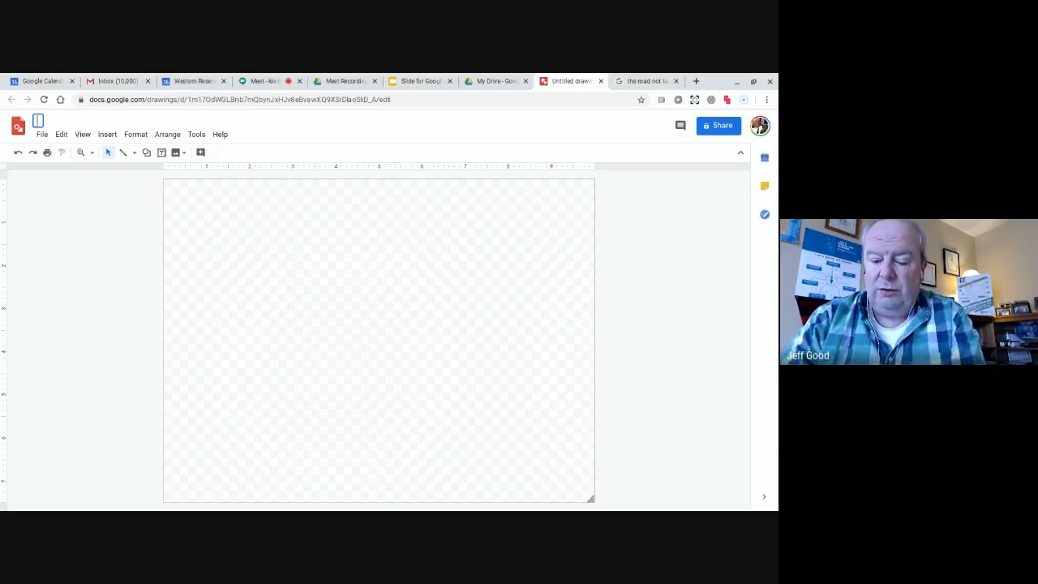
{"action": "type", "text": "Drawing Test"}
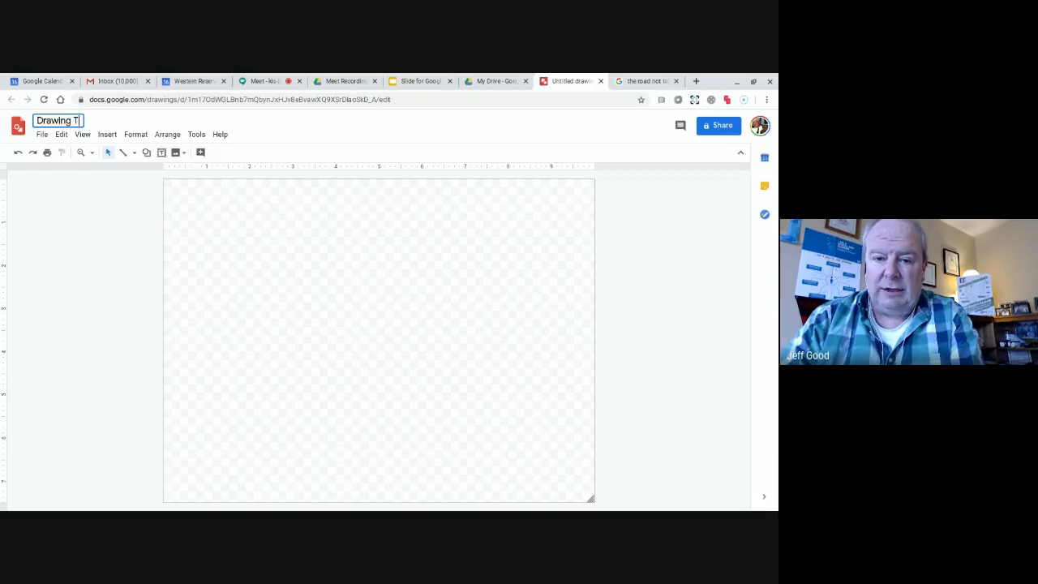
{"action": "left_click", "coordinate": [203, 219]}
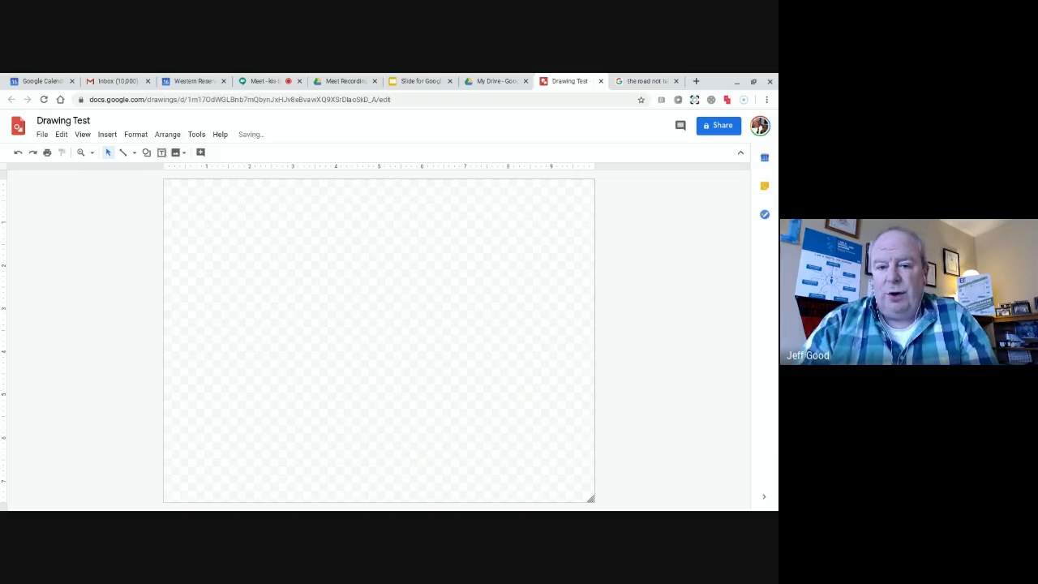
- Look at the drawing's page setup options and close them without applying anything
{"action": "left_click", "coordinate": [41, 135]}
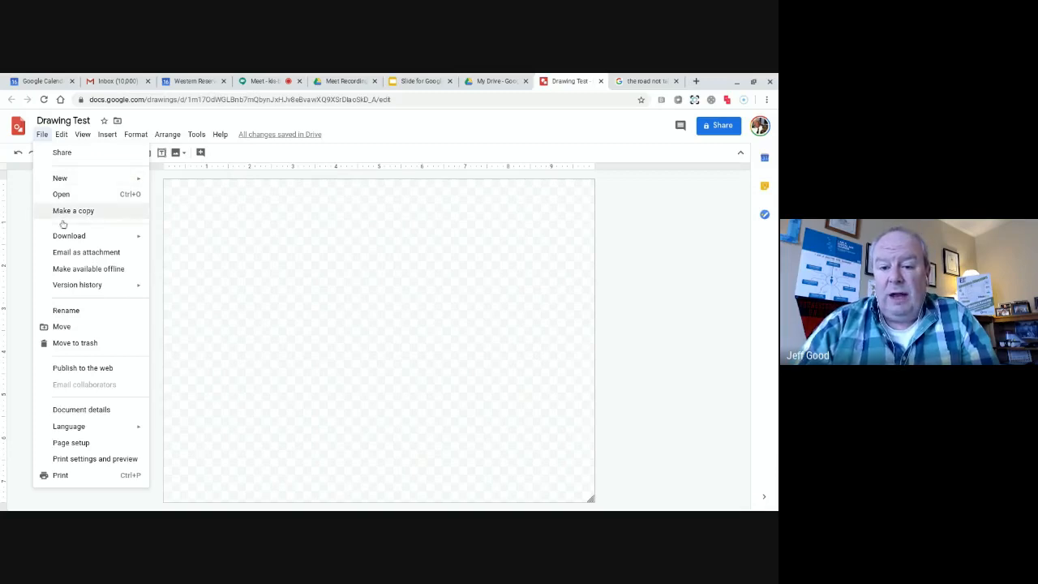
{"action": "mouse_move", "coordinate": [66, 235]}
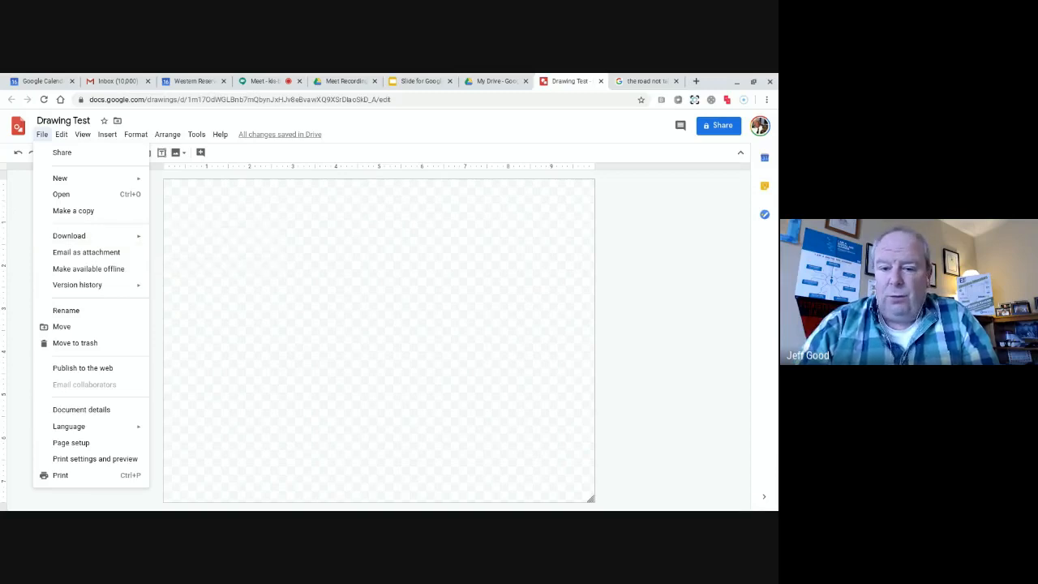
{"action": "mouse_move", "coordinate": [104, 287]}
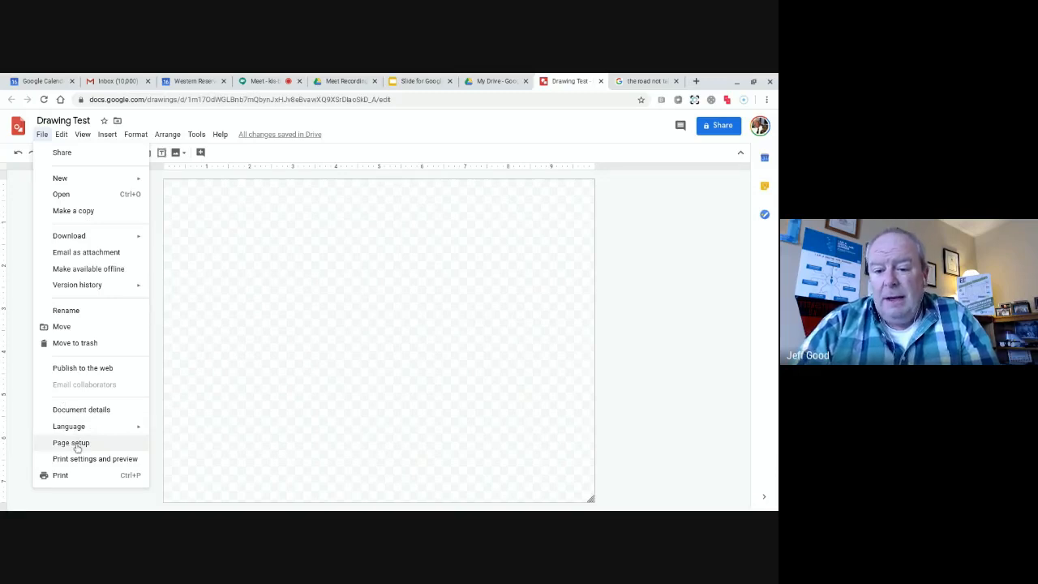
{"action": "left_click", "coordinate": [77, 446]}
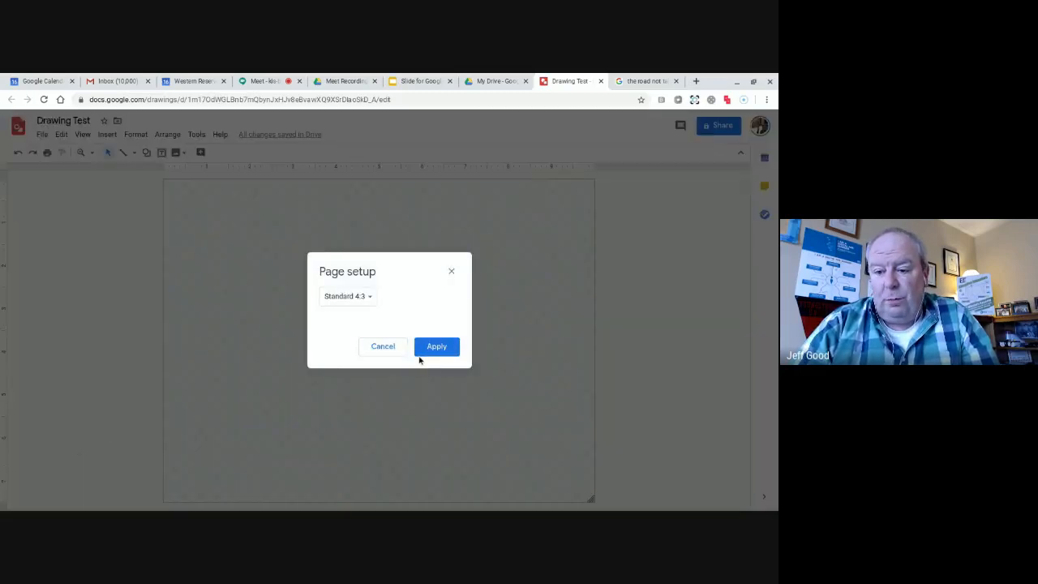
{"action": "left_click", "coordinate": [383, 347]}
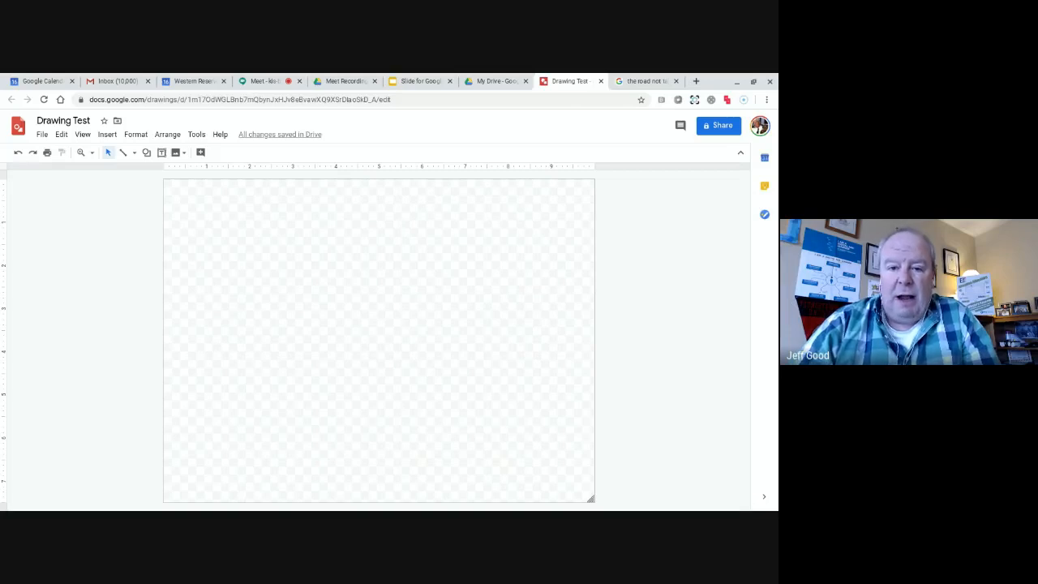
{"action": "left_click", "coordinate": [62, 134]}
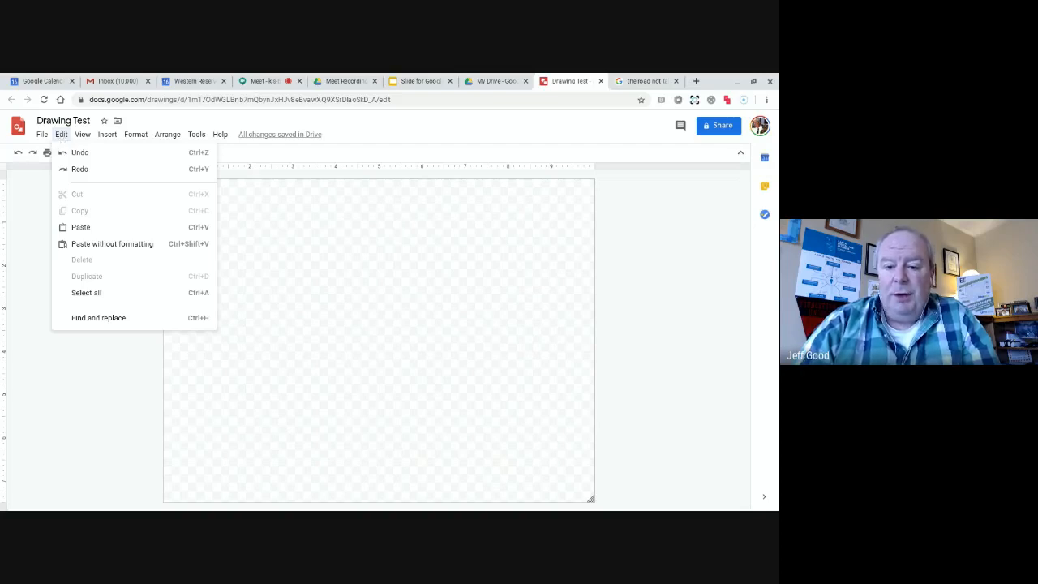
{"action": "mouse_move", "coordinate": [84, 138]}
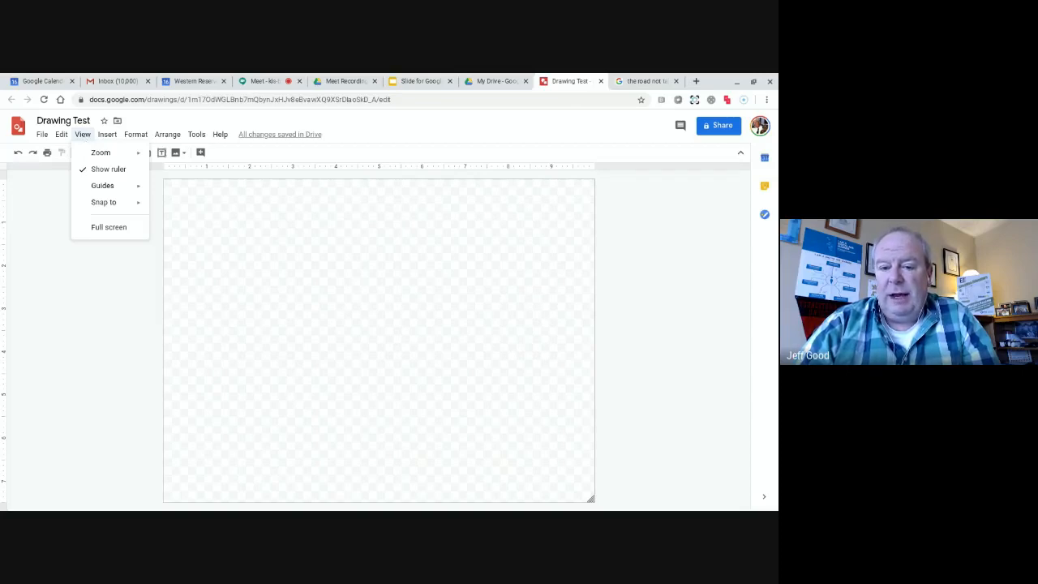
{"action": "mouse_move", "coordinate": [105, 188]}
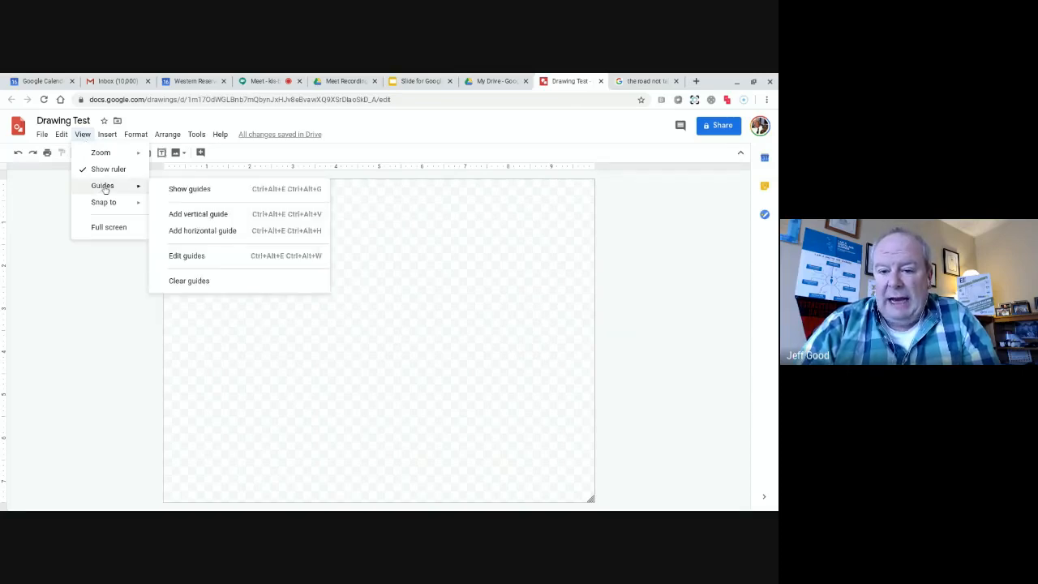
{"action": "mouse_move", "coordinate": [107, 209]}
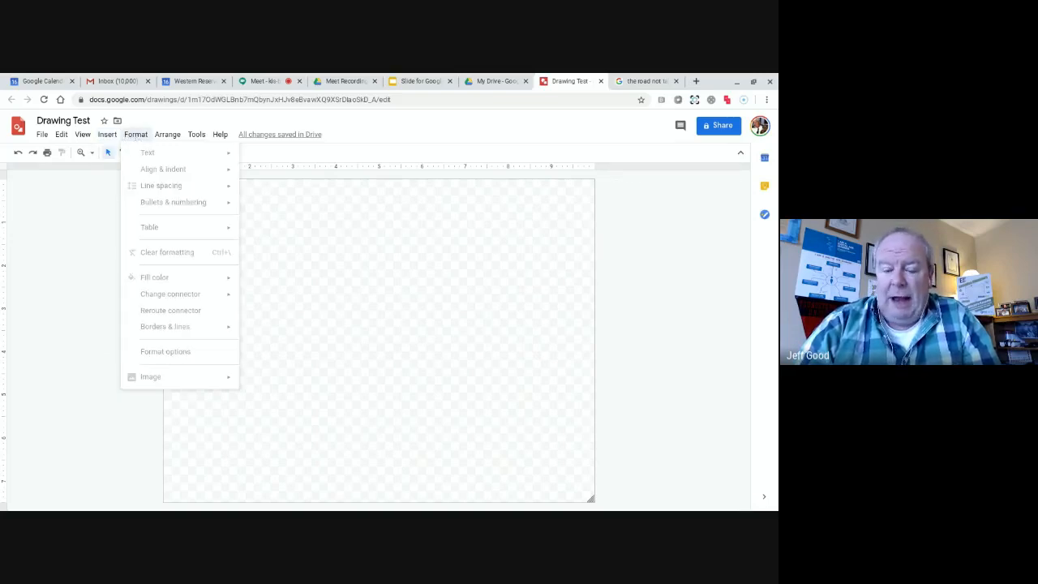
{"action": "mouse_move", "coordinate": [172, 141]}
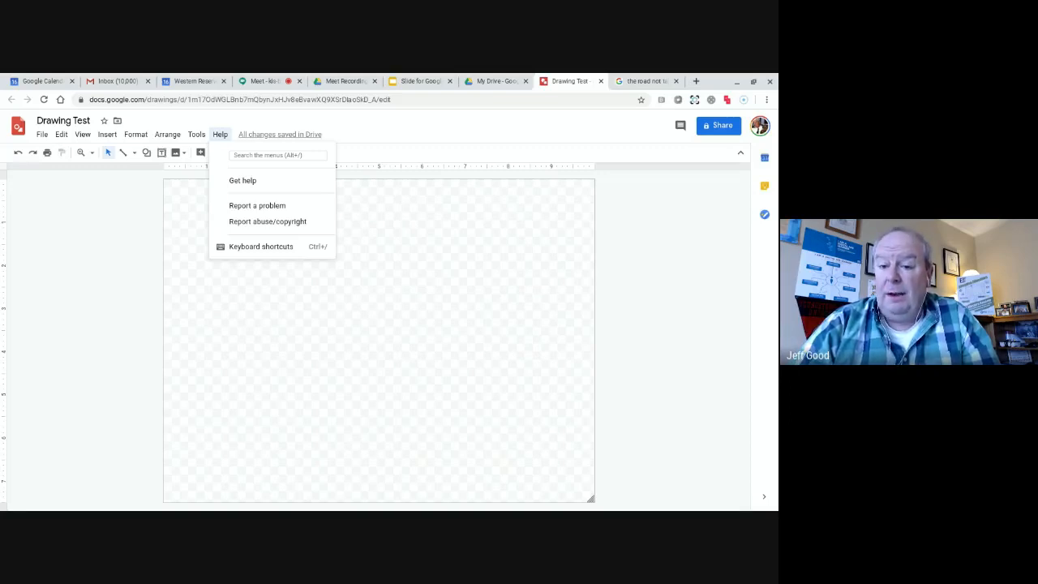
{"action": "left_click", "coordinate": [279, 155]}
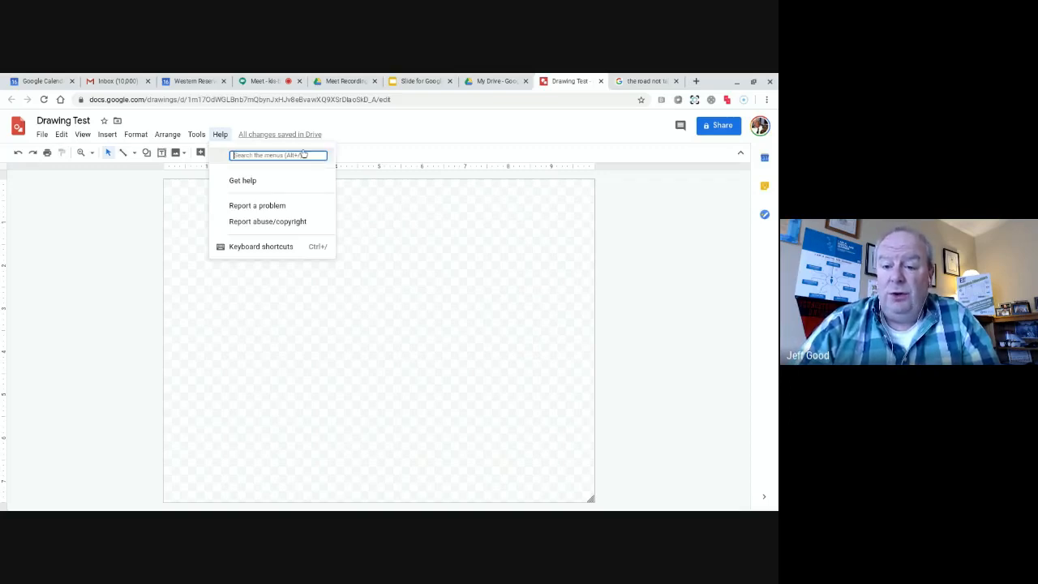
{"action": "left_click", "coordinate": [208, 332]}
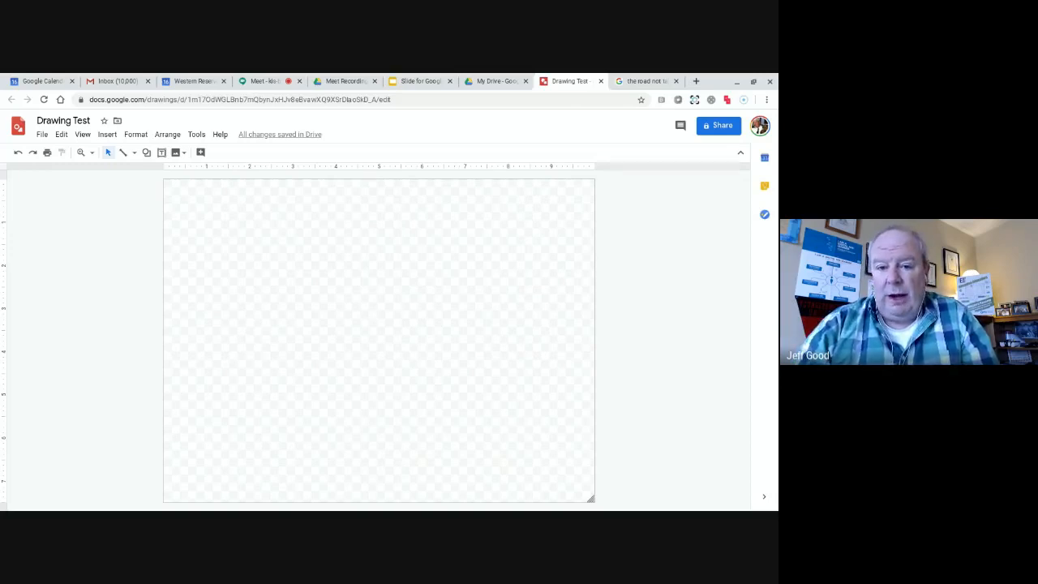
- Draw a rectangle about 2.4 inches wide and 2.9 inches tall near the canvas's upper-left corner
{"action": "left_click", "coordinate": [107, 135]}
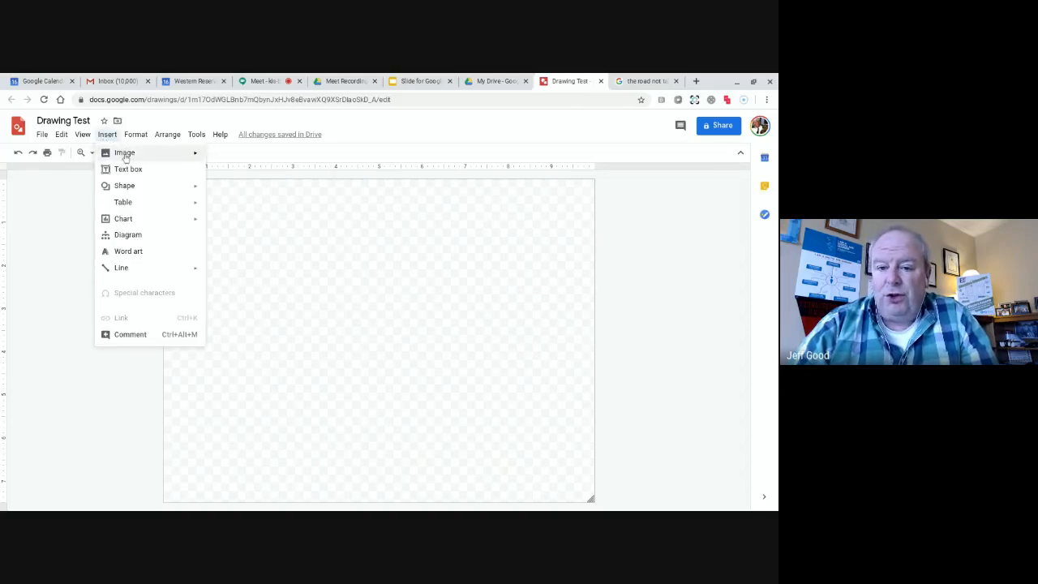
{"action": "mouse_move", "coordinate": [125, 157]}
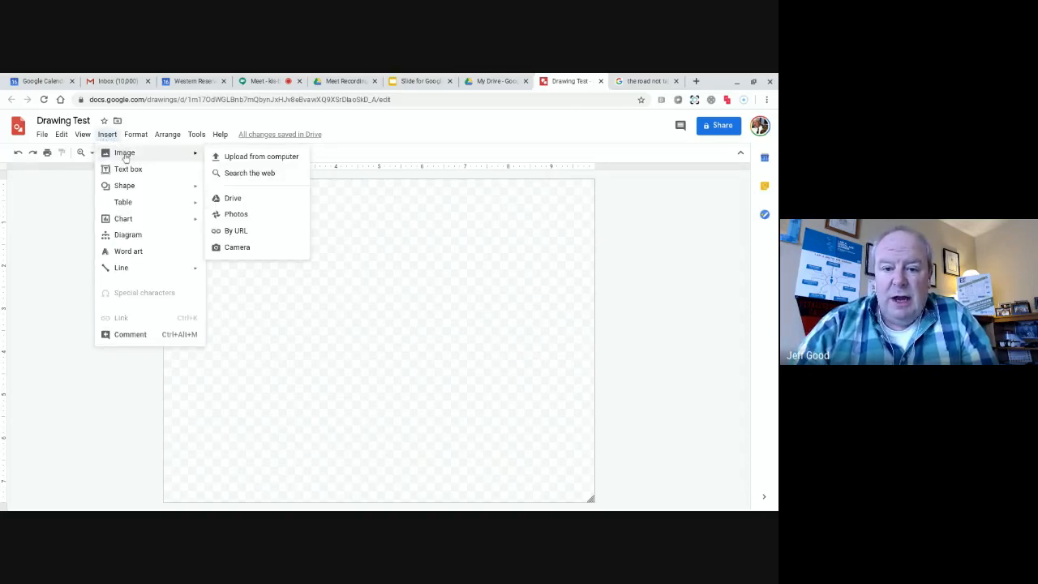
{"action": "mouse_move", "coordinate": [138, 188]}
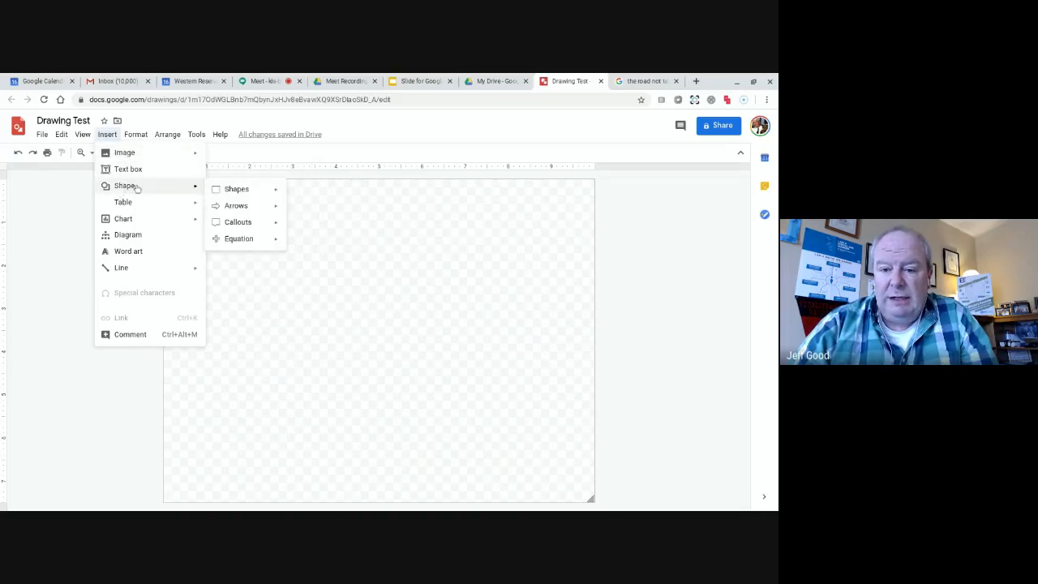
{"action": "mouse_move", "coordinate": [246, 189]}
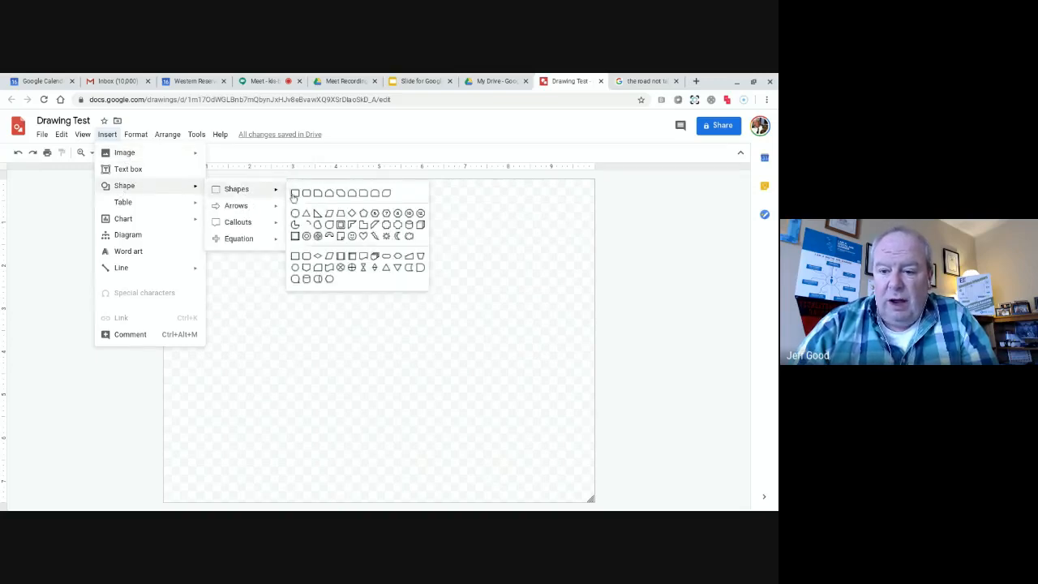
{"action": "left_click", "coordinate": [293, 197]}
{"action": "left_click_drag", "start_coordinate": [185, 197], "coordinate": [291, 323]}
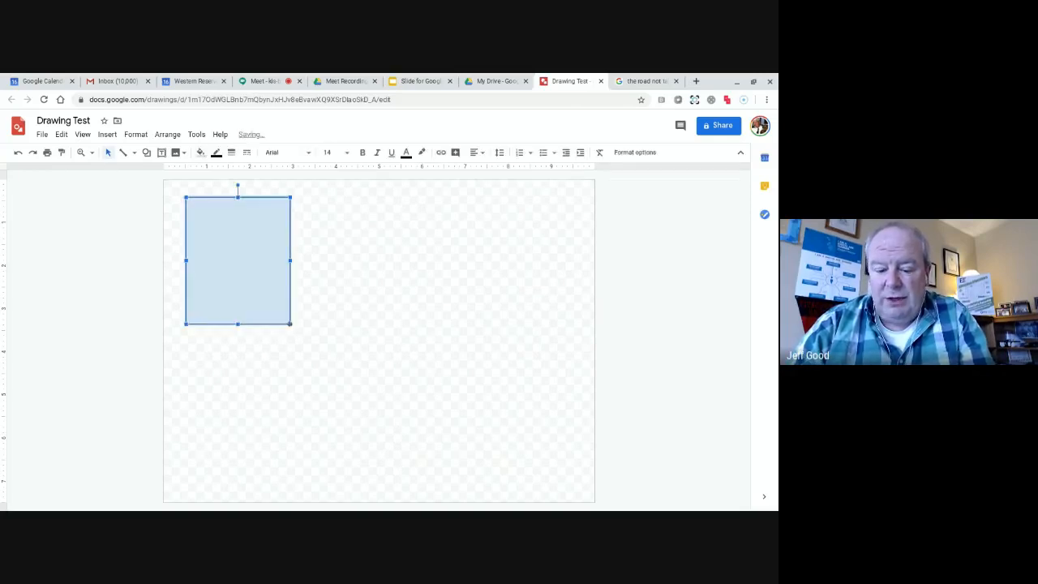
- Duplicate the rectangle and place the copy just right of the original, with their top edges aligned
{"action": "key", "text": "ctrl+d"}
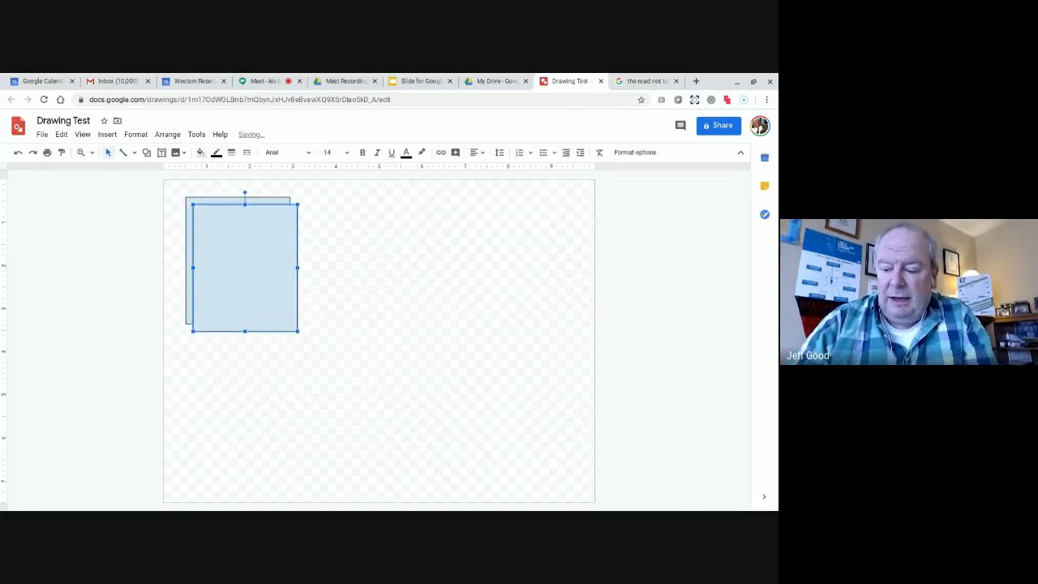
{"action": "key", "text": "Up"}
{"action": "key", "text": "Up"}
{"action": "key", "text": "Right"}
{"action": "key", "text": "Right"}
{"action": "key", "text": "Right"}
{"action": "key", "text": "Right"}
{"action": "key", "text": "Right"}
{"action": "key", "text": "Right"}
{"action": "key", "text": "Right"}
{"action": "key", "text": "Right"}
{"action": "key", "text": "Right"}
{"action": "key", "text": "Right"}
{"action": "key", "text": "Right"}
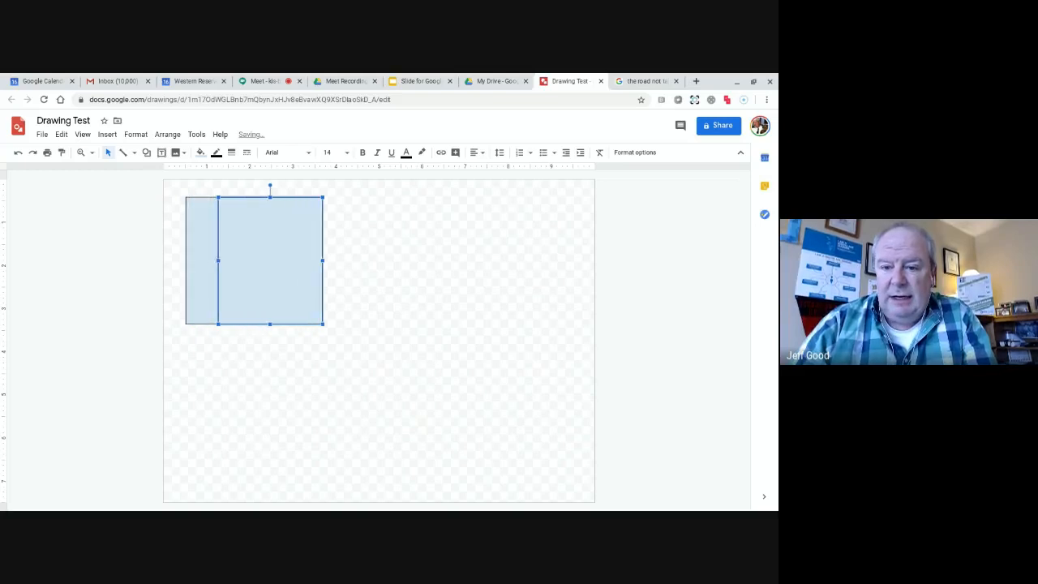
{"action": "key", "text": "Right"}
{"action": "key", "text": "Right"}
{"action": "key", "text": "Right"}
{"action": "key", "text": "Right"}
{"action": "key", "text": "Right"}
{"action": "key", "text": "Right"}
{"action": "key", "text": "Right"}
{"action": "key", "text": "Right"}
{"action": "key", "text": "Right"}
{"action": "key", "text": "Right"}
{"action": "key", "text": "Right"}
{"action": "key", "text": "Right"}
{"action": "key", "text": "Right"}
{"action": "key", "text": "Right"}
{"action": "key", "text": "Right"}
{"action": "key", "text": "Right"}
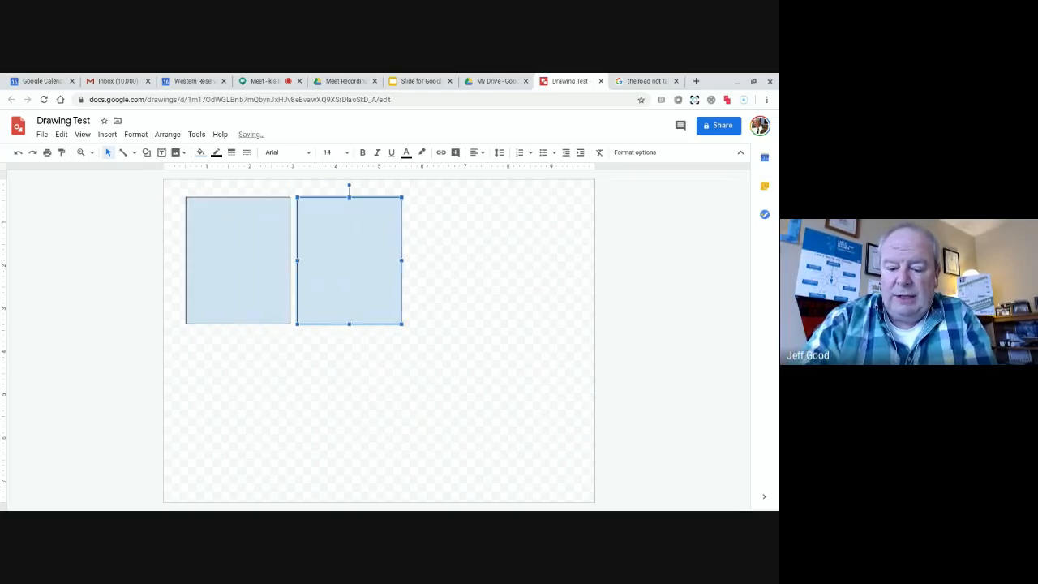
- Duplicate the second rectangle and move the copy to its right, forming an aligned row of three
{"action": "key", "text": "ctrl+d"}
{"action": "key", "text": "Up"}
{"action": "key", "text": "Up"}
{"action": "key", "text": "Up"}
{"action": "key", "text": "Up"}
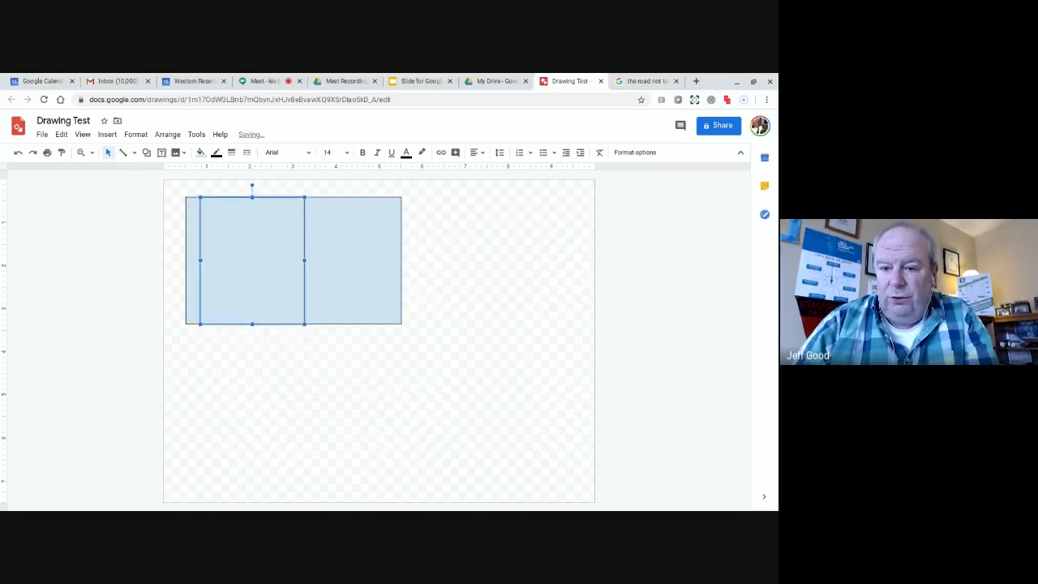
{"action": "key", "text": "Right"}
{"action": "key", "text": "Right"}
{"action": "key", "text": "Right"}
{"action": "key", "text": "Right"}
{"action": "key", "text": "Right"}
{"action": "key", "text": "Right"}
{"action": "key", "text": "Right"}
{"action": "key", "text": "Right"}
{"action": "key", "text": "Right"}
{"action": "key", "text": "Right"}
{"action": "key", "text": "Right"}
{"action": "key", "text": "Right"}
{"action": "key", "text": "Right"}
{"action": "key", "text": "Right"}
{"action": "key", "text": "Right"}
{"action": "key", "text": "Right"}
{"action": "key", "text": "Right"}
{"action": "key", "text": "Right"}
{"action": "key", "text": "Right"}
{"action": "key", "text": "Right"}
{"action": "key", "text": "Right"}
{"action": "key", "text": "Right"}
{"action": "key", "text": "Right"}
{"action": "key", "text": "Right"}
{"action": "key", "text": "Right"}
{"action": "key", "text": "Right"}
{"action": "key", "text": "Right"}
{"action": "key", "text": "Right"}
{"action": "key", "text": "Right"}
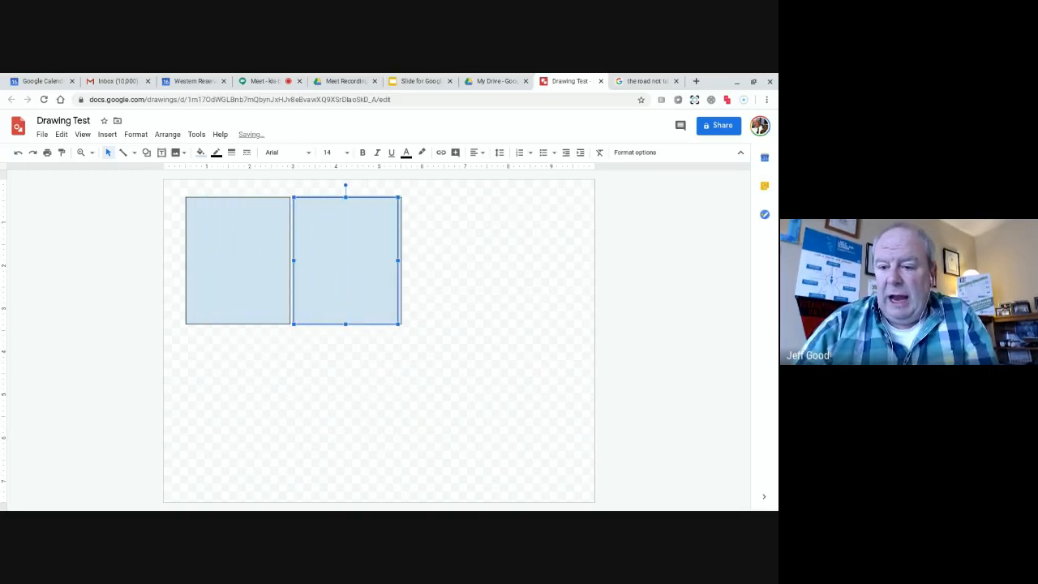
{"action": "key", "text": "Right"}
{"action": "key", "text": "Right"}
{"action": "key", "text": "Right"}
{"action": "key", "text": "Right"}
{"action": "key", "text": "Right"}
{"action": "key", "text": "Right"}
{"action": "key", "text": "Right"}
{"action": "key", "text": "Right"}
{"action": "key", "text": "Right"}
{"action": "key", "text": "Right"}
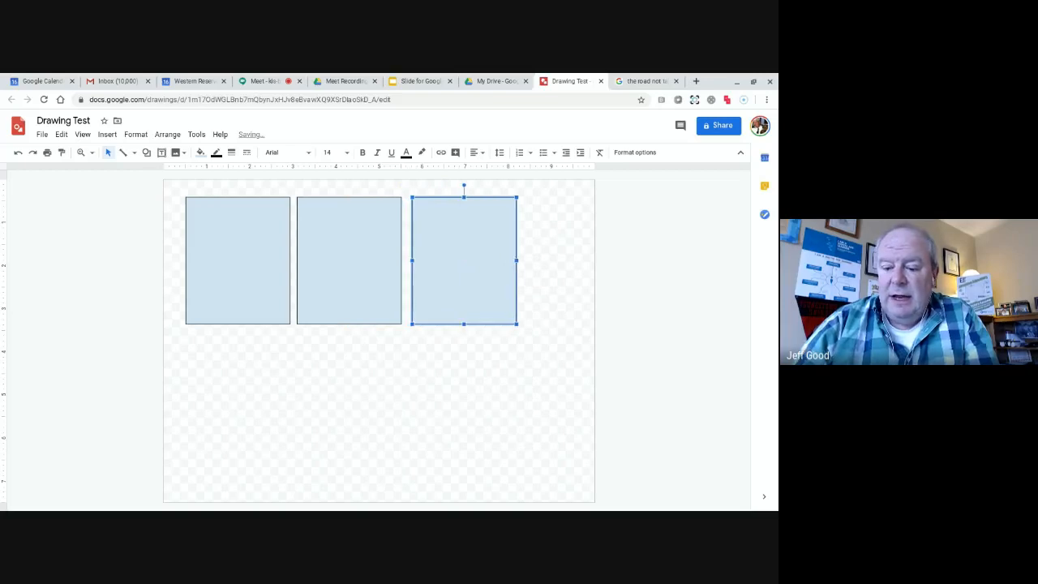
- Add the text "Buy bread at store" inside the leftmost rectangle
{"action": "double_click", "coordinate": [227, 225]}
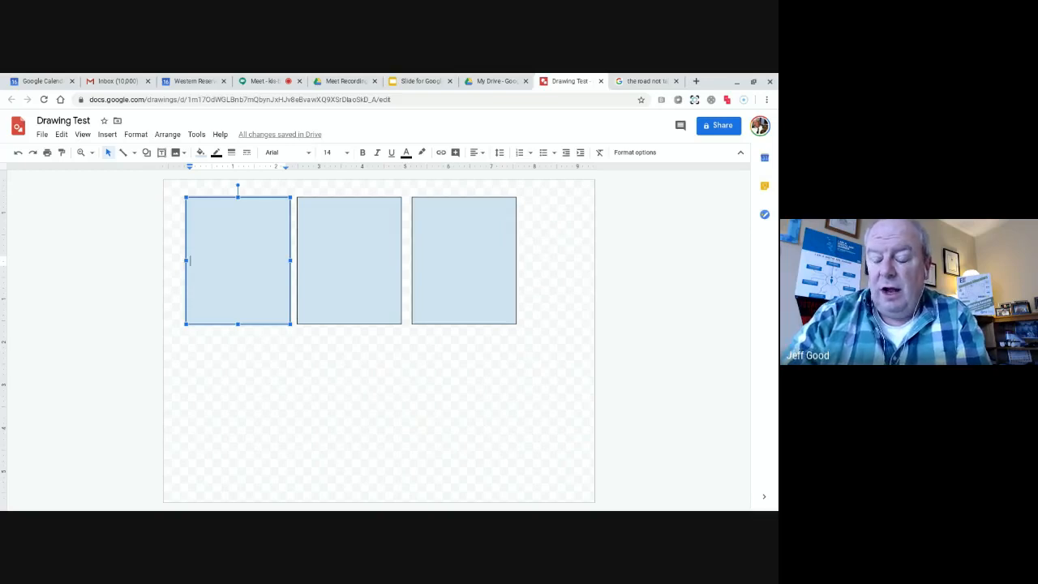
{"action": "type", "text": "Buy b"}
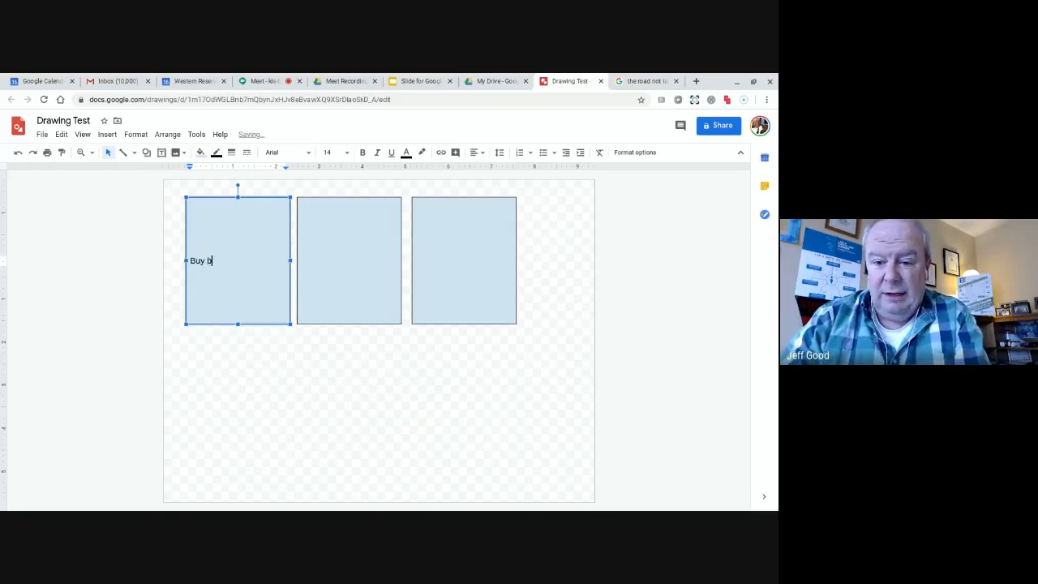
{"action": "type", "text": "read a"}
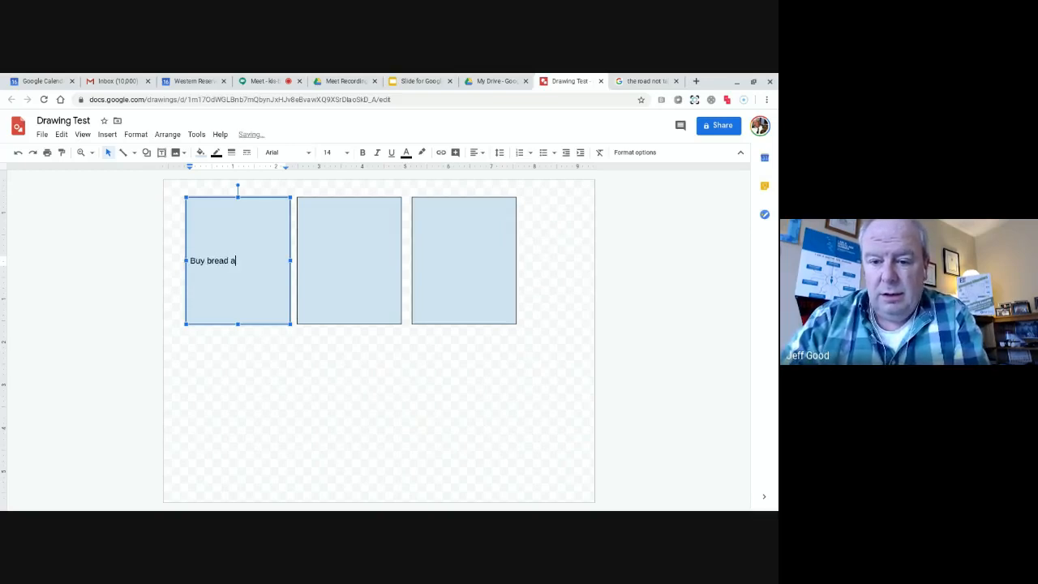
{"action": "type", "text": "t store"}
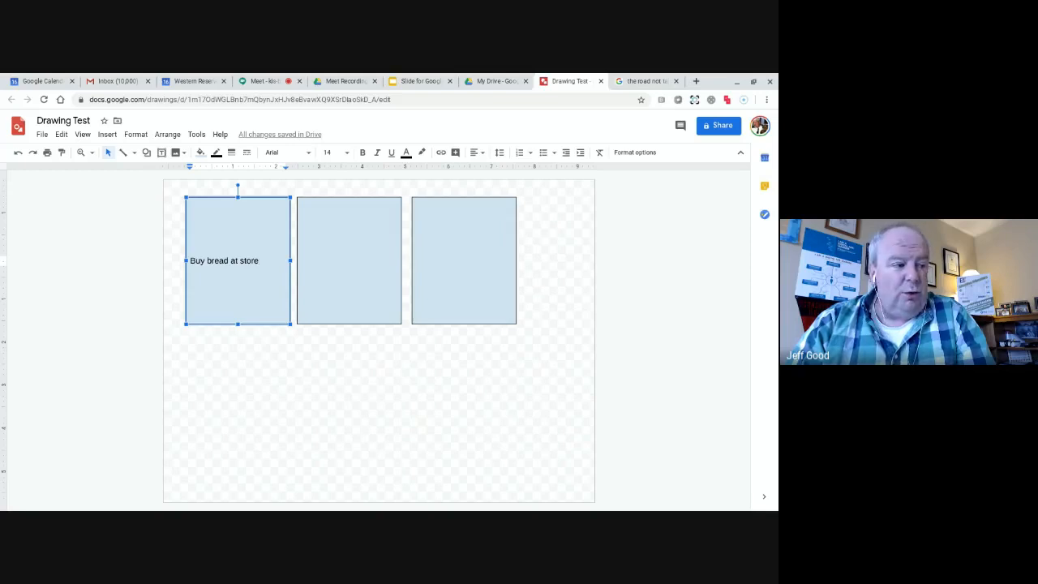
- Delete all three rectangles from the canvas, including the one containing text
{"action": "left_click", "coordinate": [441, 284]}
{"action": "key", "text": "Delete"}
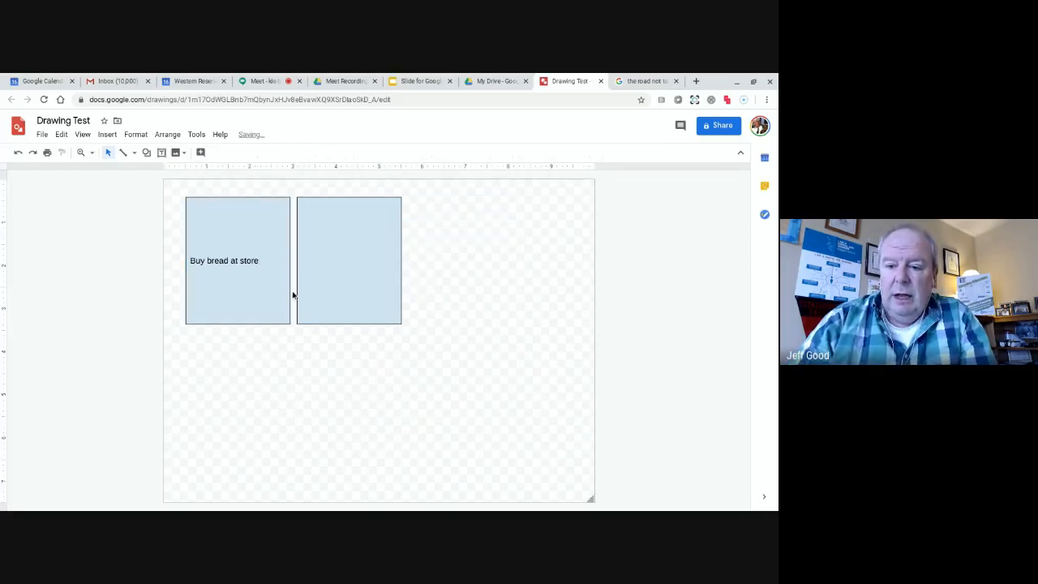
{"action": "left_click", "coordinate": [340, 300]}
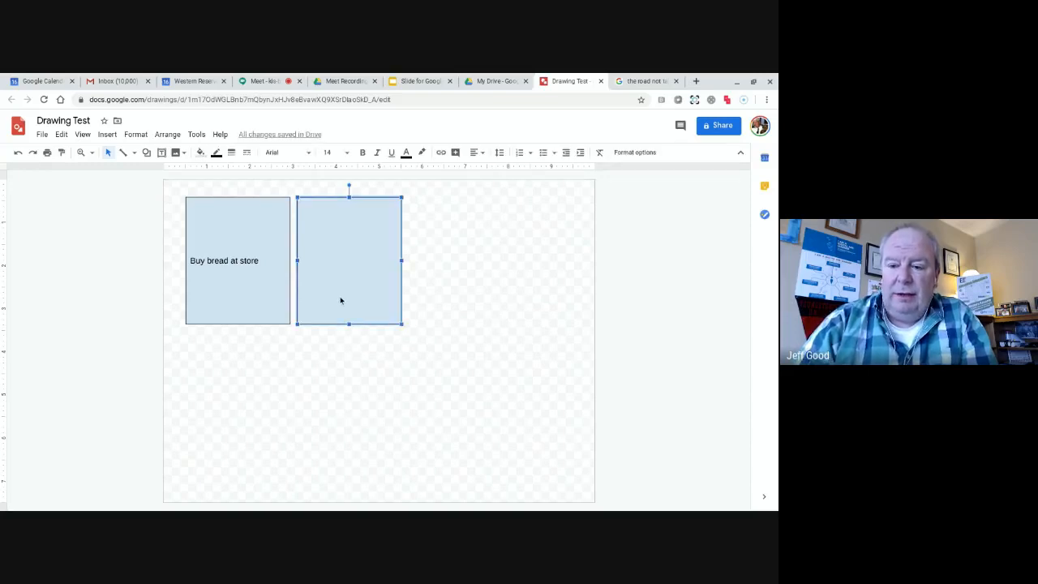
{"action": "key", "text": "Delete"}
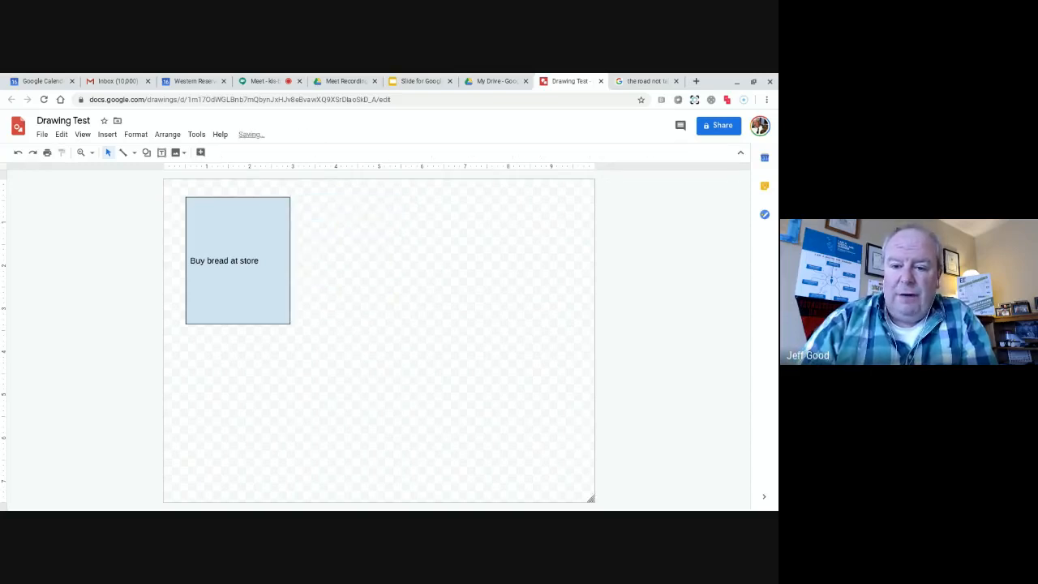
{"action": "left_click", "coordinate": [230, 299]}
{"action": "key", "text": "Delete"}
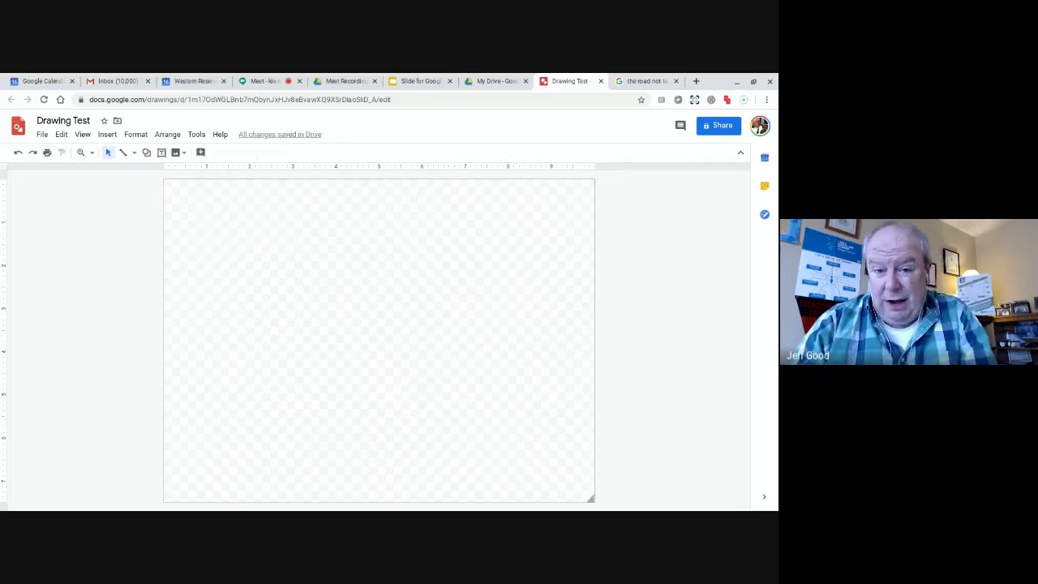
- Insert the blue butterfly image on a white background from a web image search for "butterfly" and shrink it towards the canvas's upper-left corner
{"action": "left_click", "coordinate": [106, 137]}
{"action": "mouse_move", "coordinate": [126, 156]}
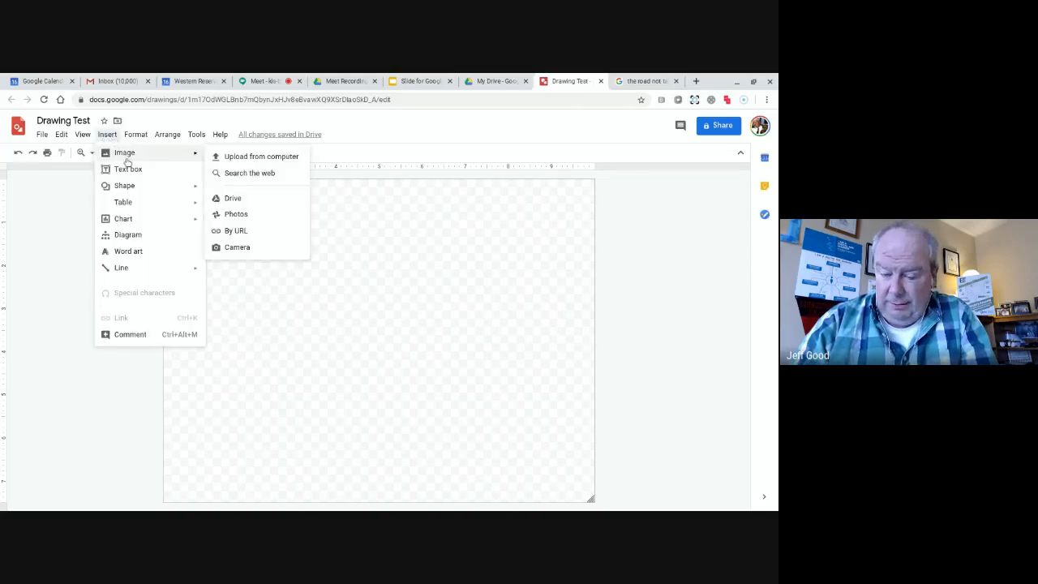
{"action": "left_click", "coordinate": [246, 174]}
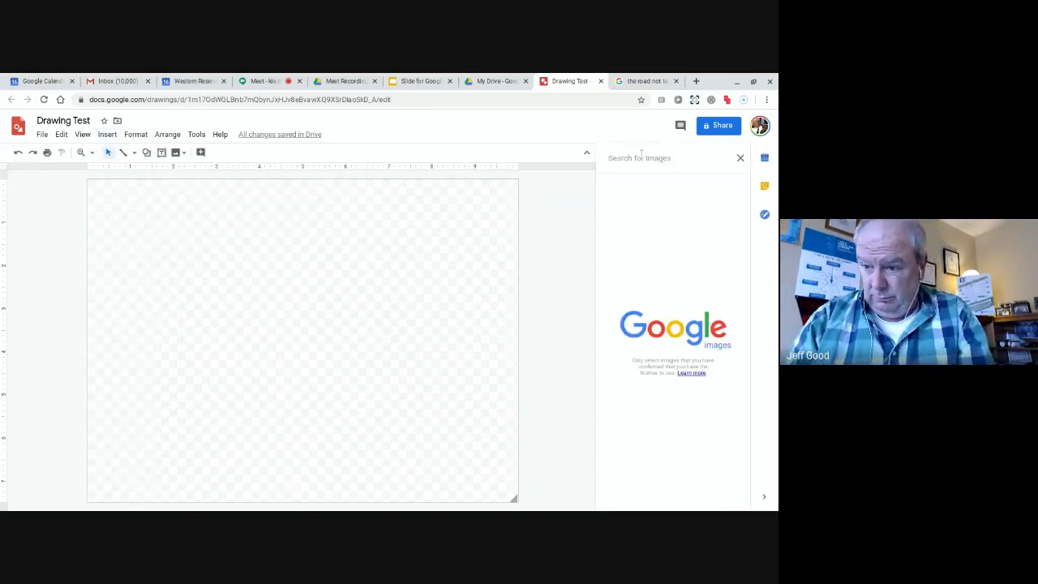
{"action": "type", "text": "butter"}
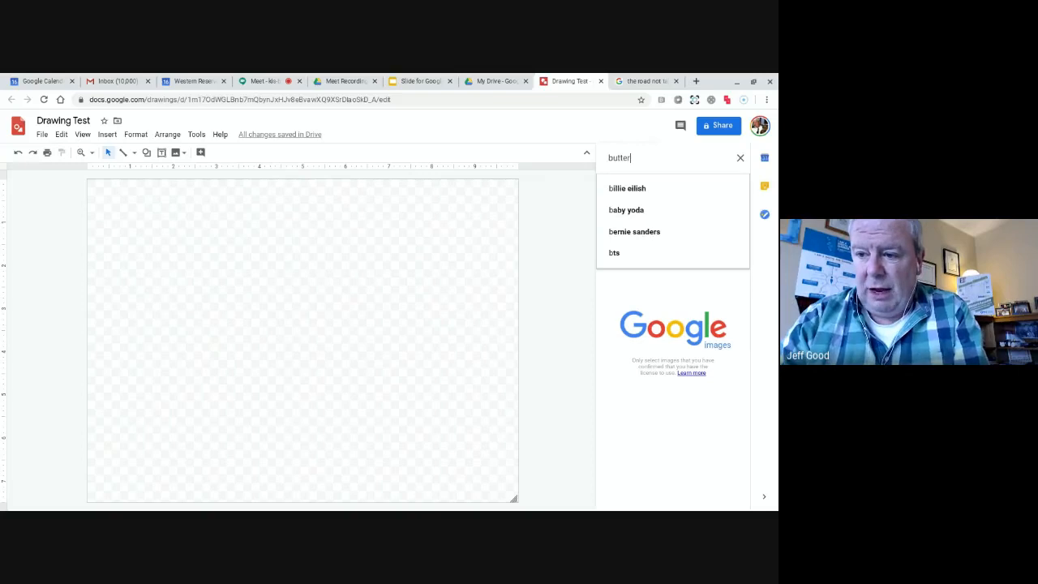
{"action": "type", "text": "fly"}
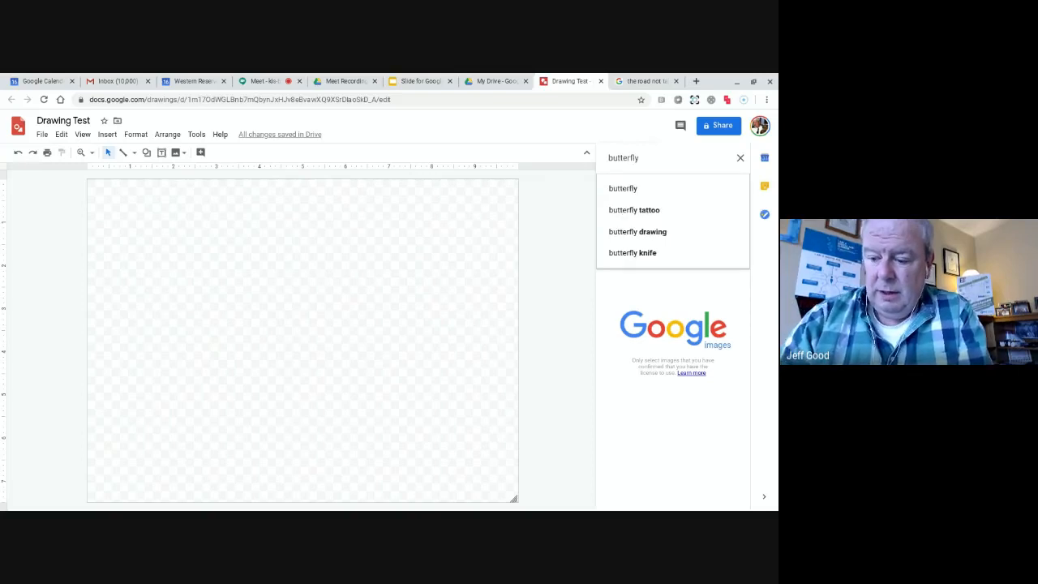
{"action": "key", "text": "Return"}
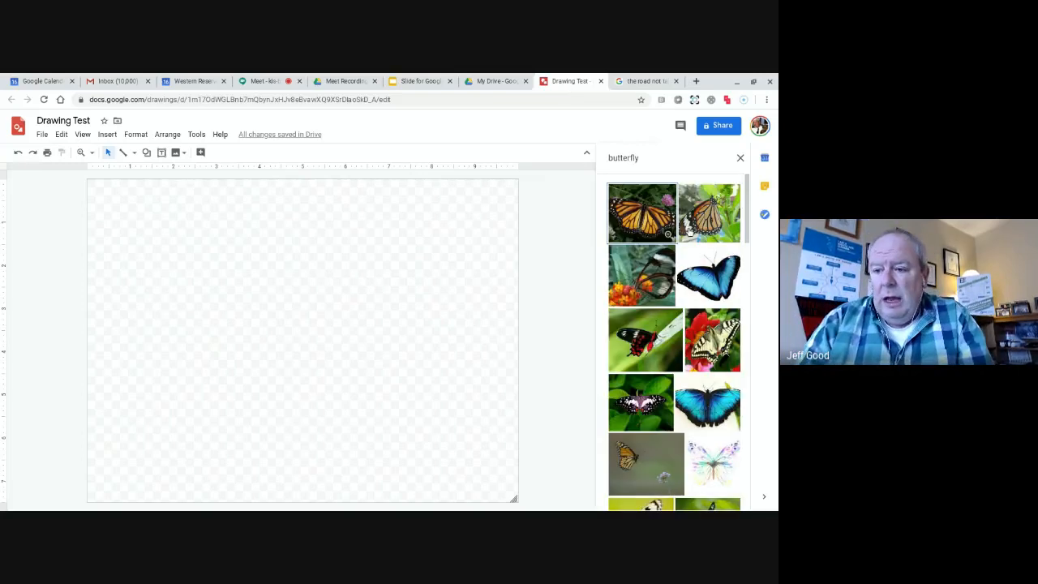
{"action": "left_click_drag", "start_coordinate": [720, 293], "coordinate": [183, 340]}
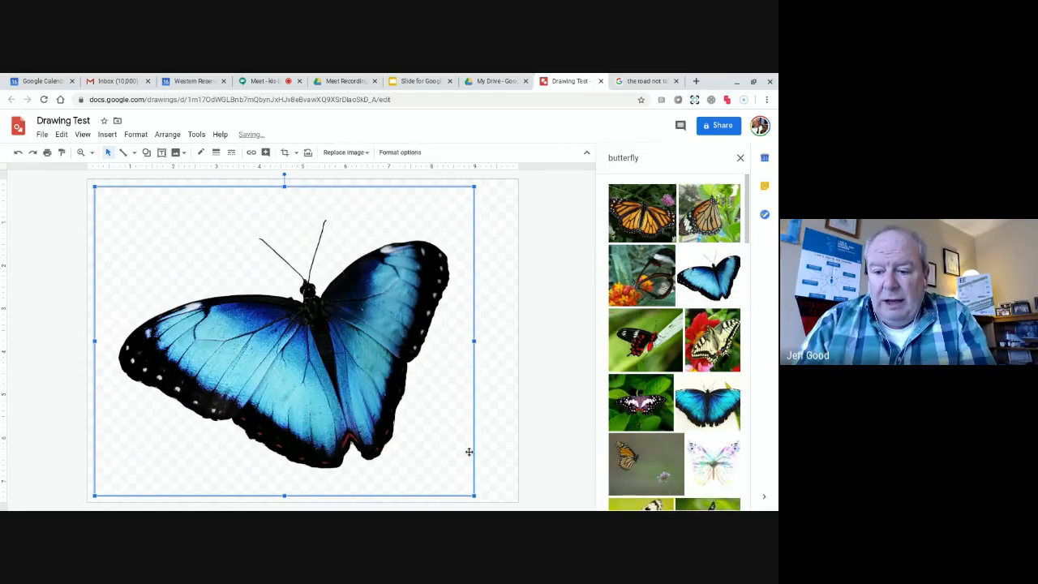
{"action": "left_click_drag", "start_coordinate": [476, 496], "coordinate": [221, 344]}
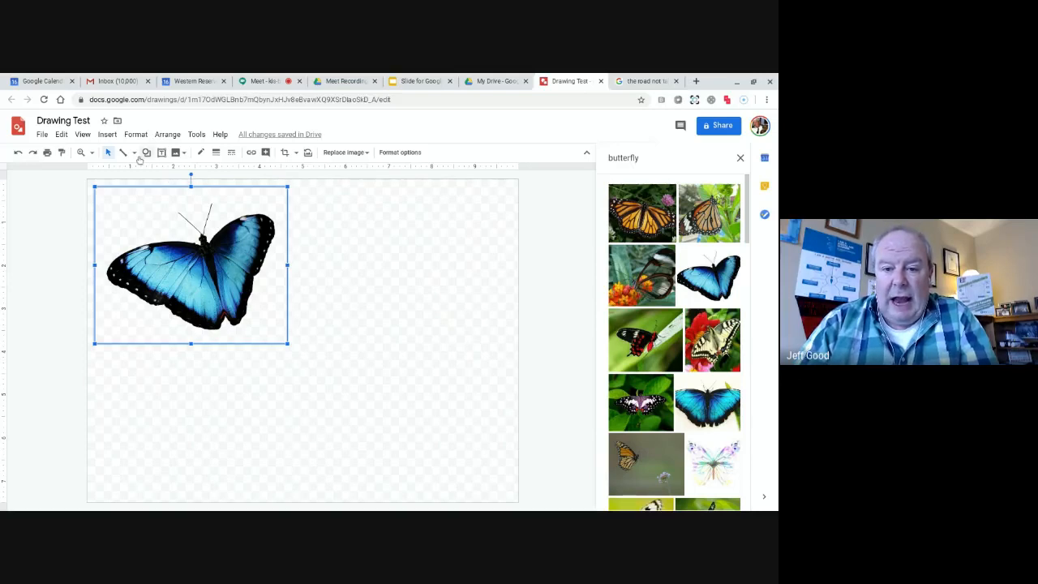
{"action": "left_click", "coordinate": [108, 136]}
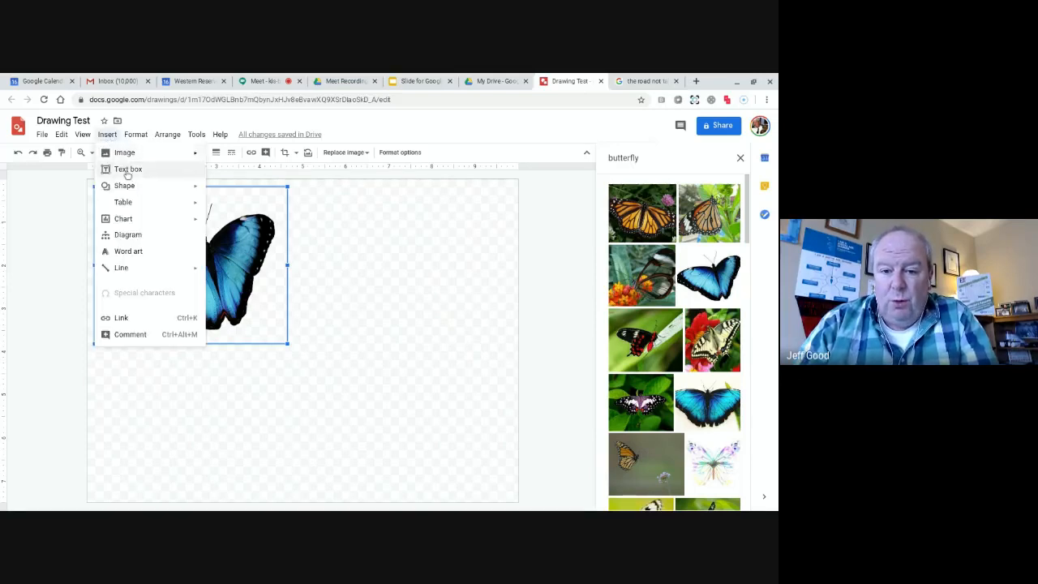
{"action": "mouse_move", "coordinate": [124, 193]}
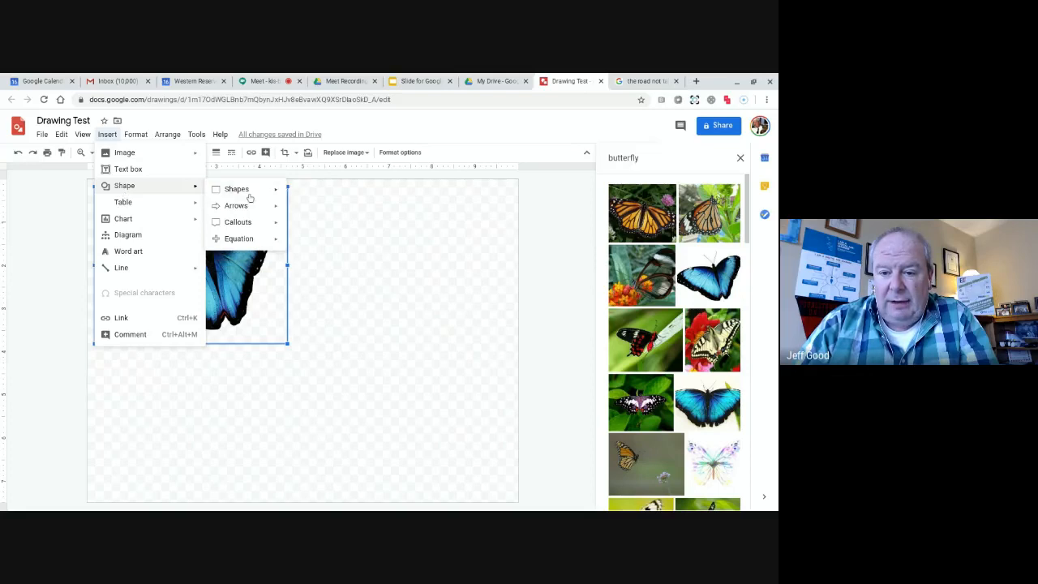
{"action": "mouse_move", "coordinate": [249, 190]}
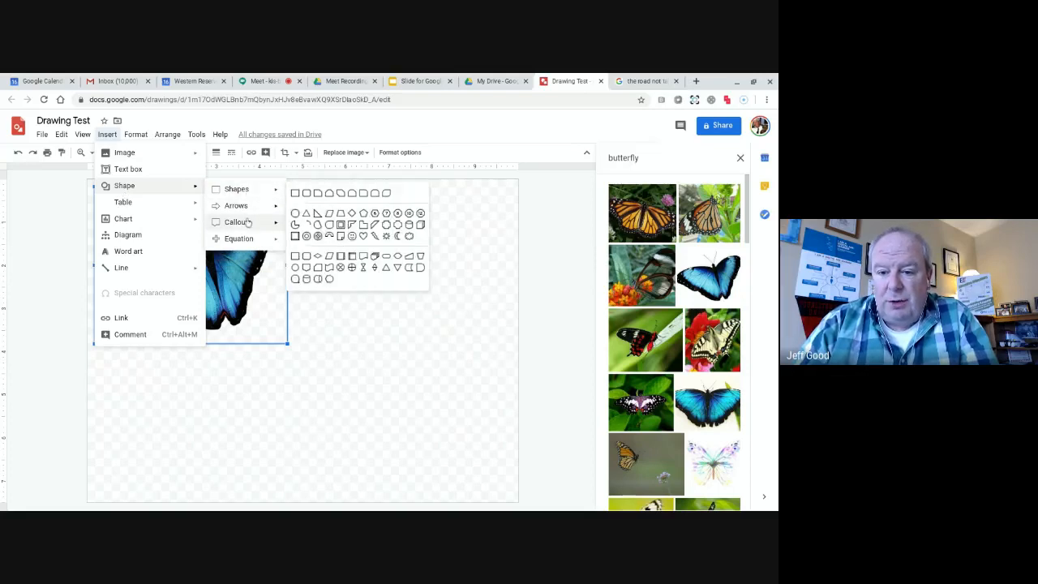
{"action": "mouse_move", "coordinate": [240, 226]}
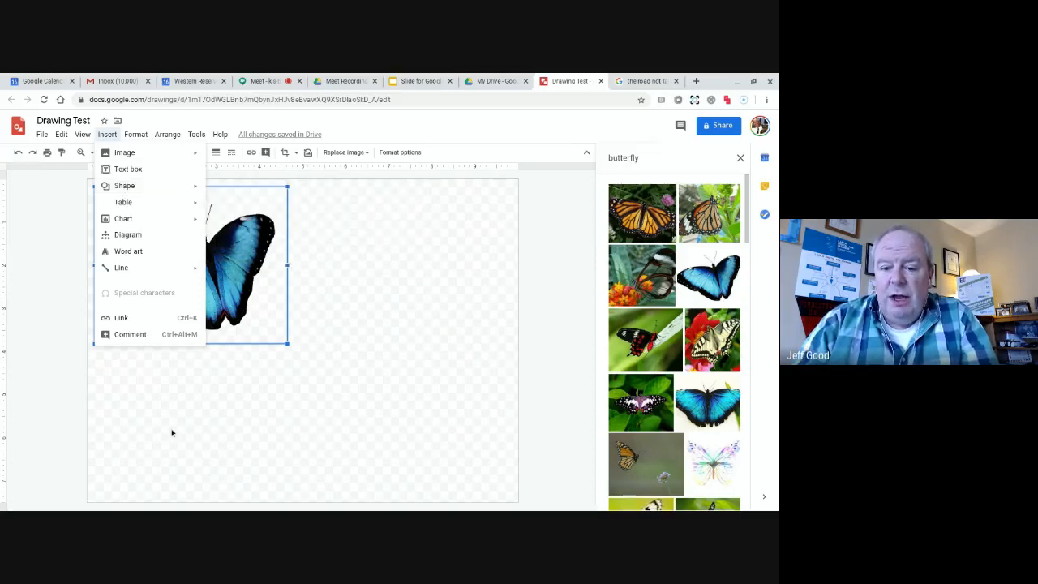
{"action": "left_click", "coordinate": [184, 379]}
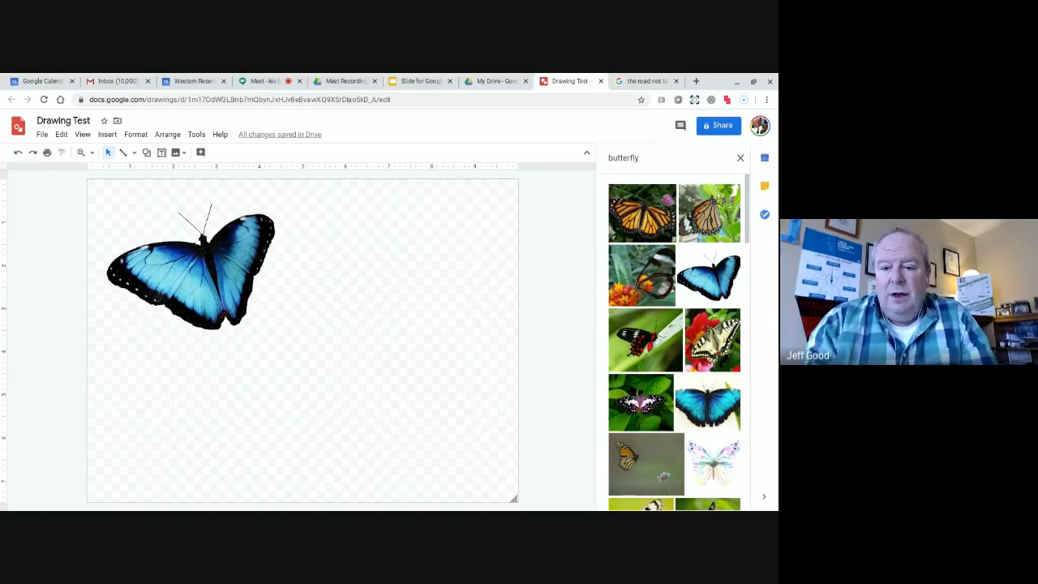
- Delete the butterfly image from the canvas and close the web image search
{"action": "left_click", "coordinate": [183, 269]}
{"action": "key", "text": "Delete"}
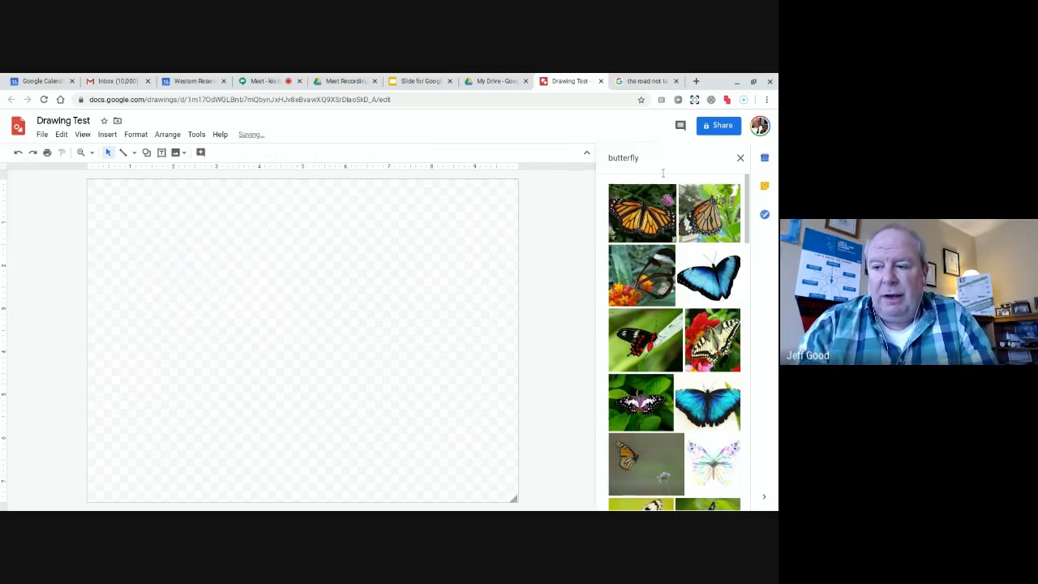
{"action": "left_click", "coordinate": [739, 158]}
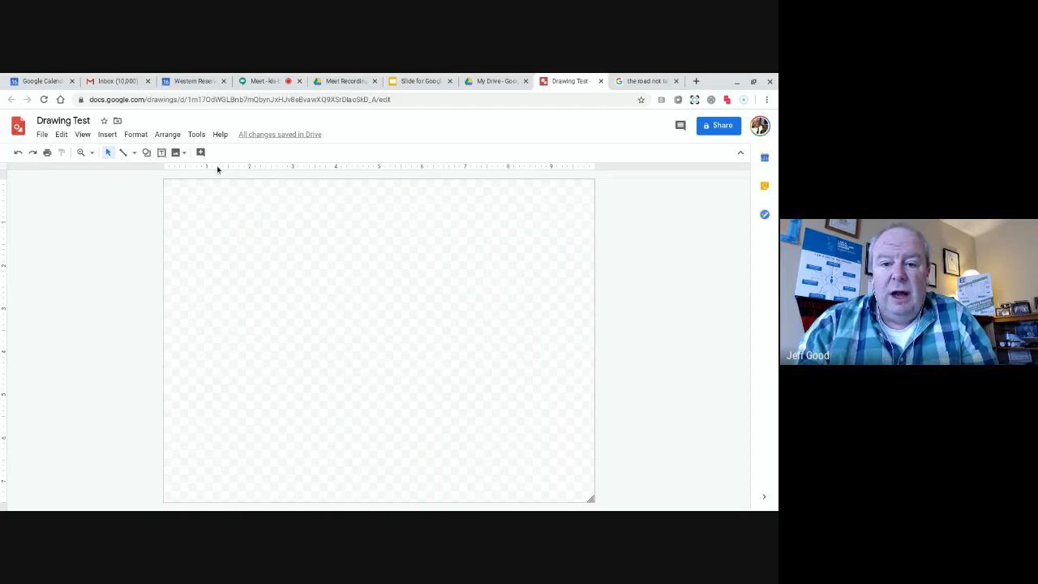
- Search the web for "school" images and place the red-brick school building photo at small size in the canvas's upper-left corner
{"action": "left_click", "coordinate": [107, 135]}
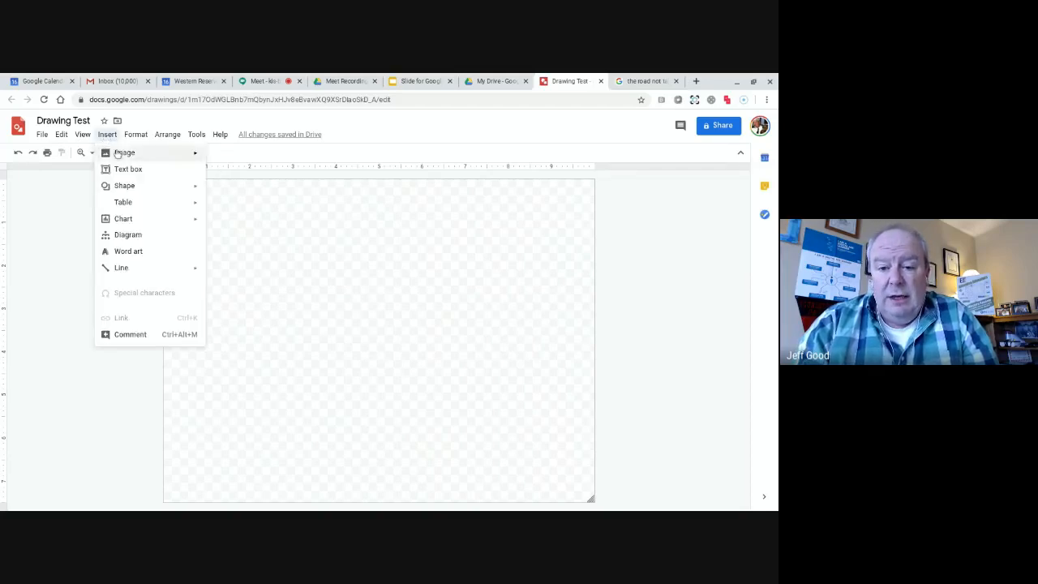
{"action": "mouse_move", "coordinate": [117, 159]}
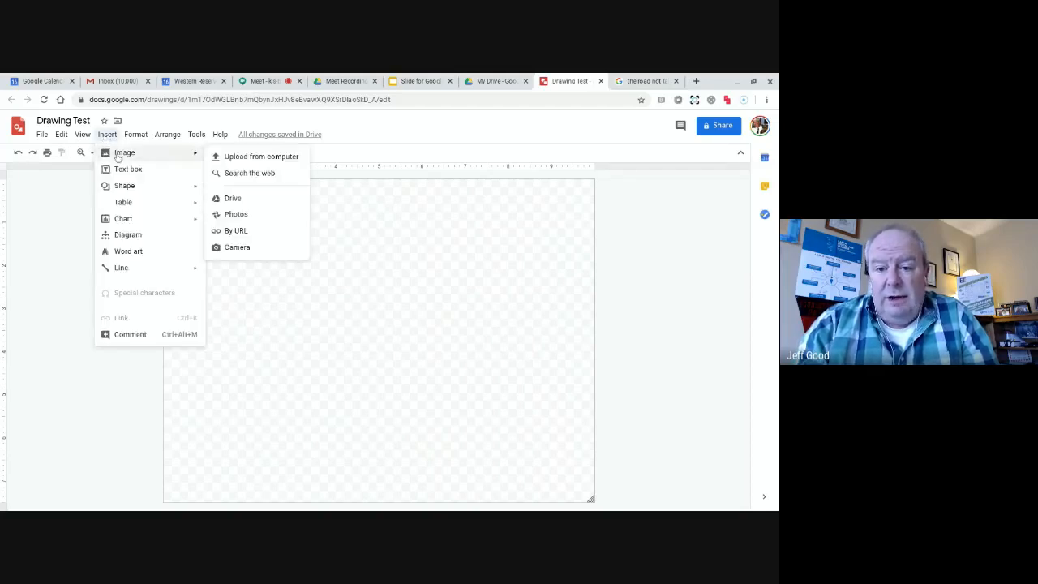
{"action": "left_click", "coordinate": [237, 176]}
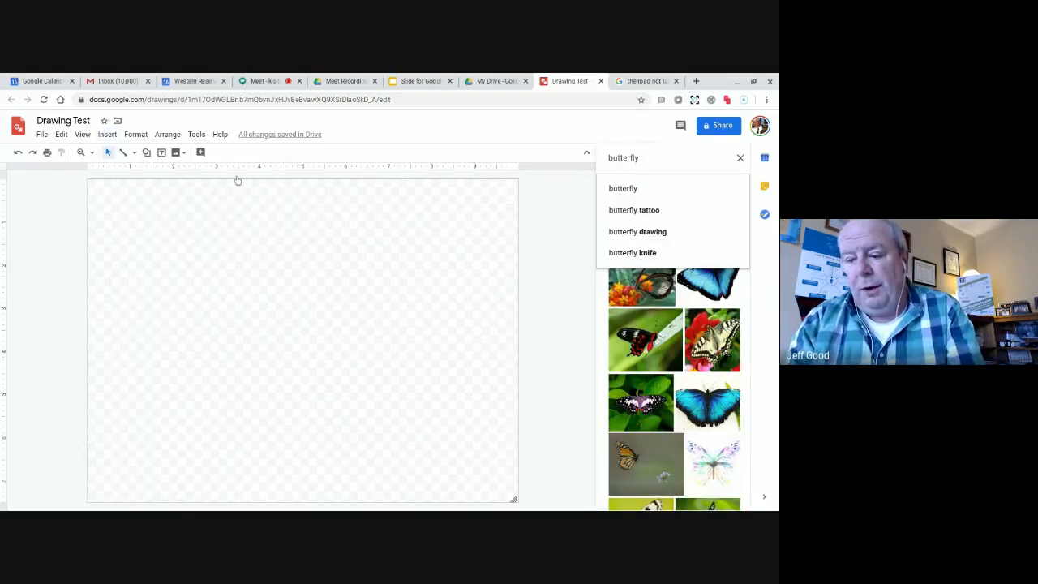
{"action": "key", "text": "BackSpace"}
{"action": "key", "text": "BackSpace"}
{"action": "key", "text": "BackSpace"}
{"action": "key", "text": "BackSpace"}
{"action": "key", "text": "BackSpace"}
{"action": "key", "text": "BackSpace"}
{"action": "key", "text": "BackSpace"}
{"action": "key", "text": "BackSpace"}
{"action": "key", "text": "BackSpace"}
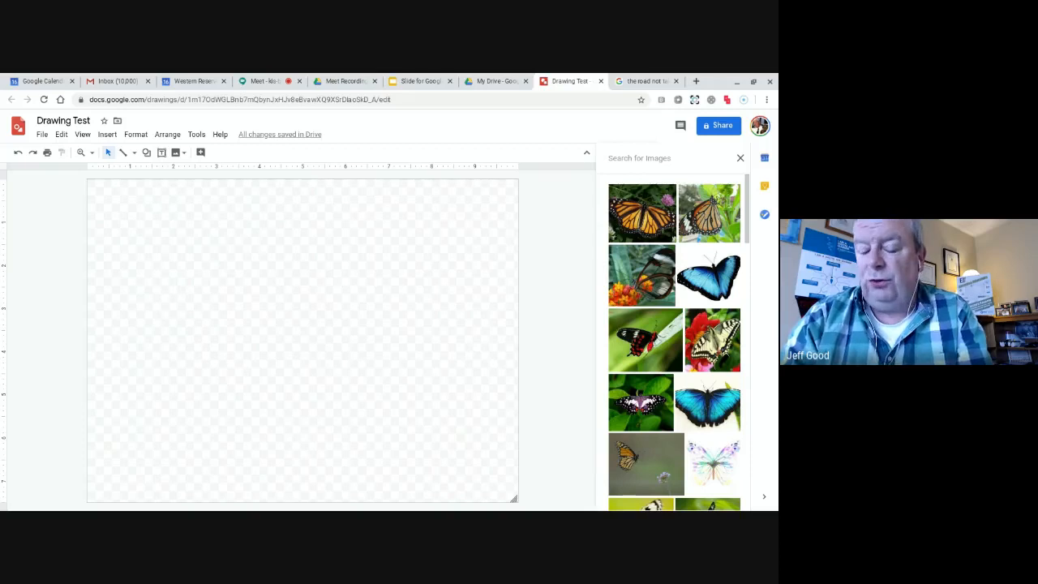
{"action": "type", "text": "school"}
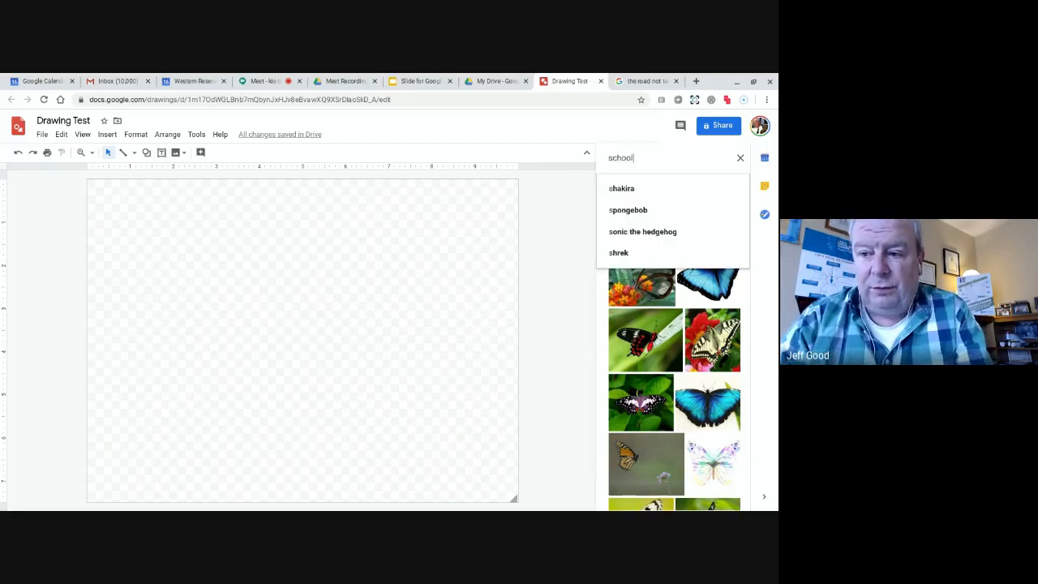
{"action": "key", "text": "Return"}
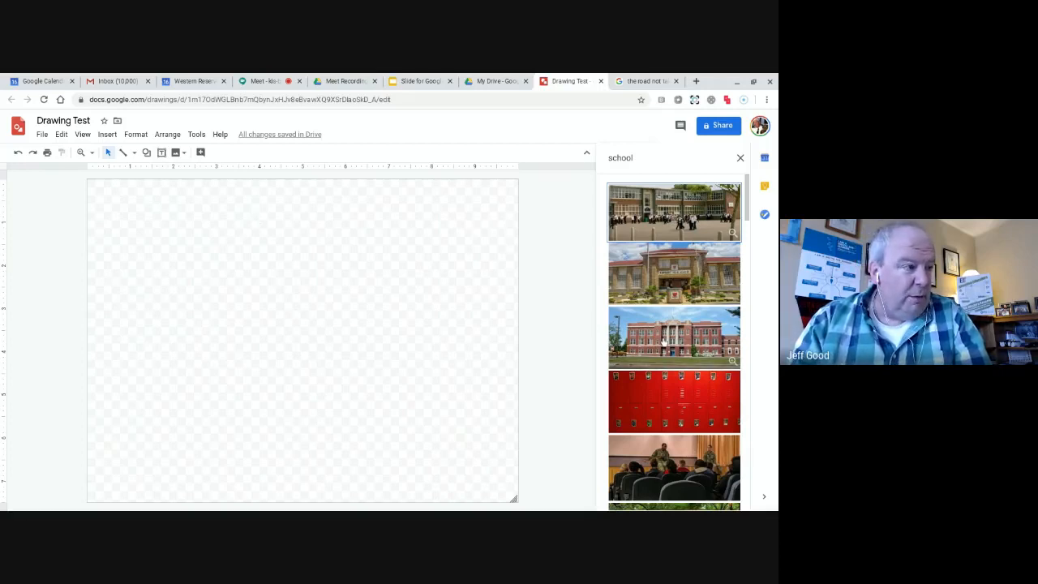
{"action": "left_click_drag", "start_coordinate": [674, 336], "coordinate": [243, 240]}
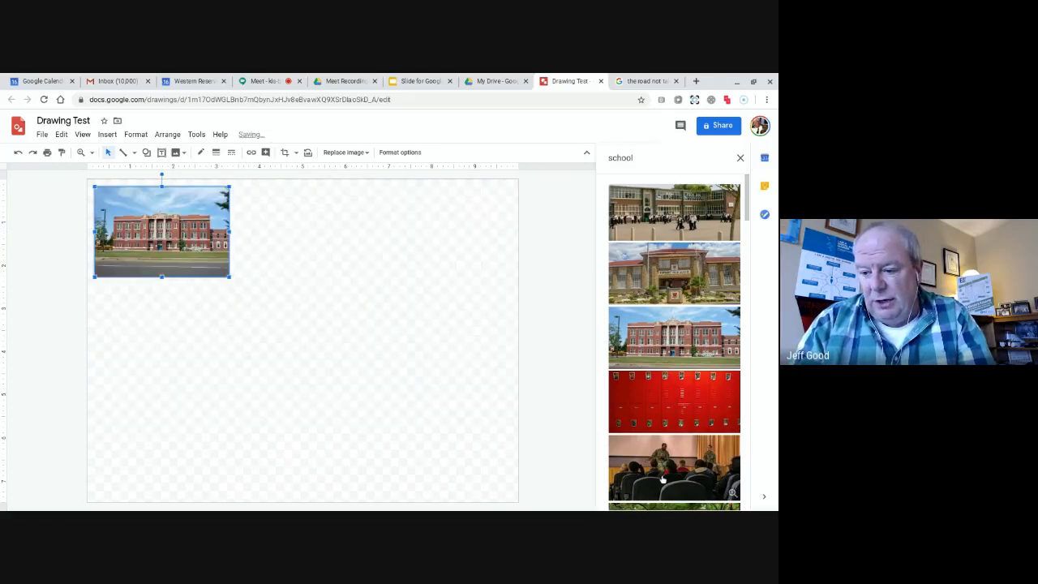
- Add the auditorium audience photo just right of the school building photo, scaled down to the same height with top edges aligned
{"action": "left_click_drag", "start_coordinate": [663, 479], "coordinate": [551, 421]}
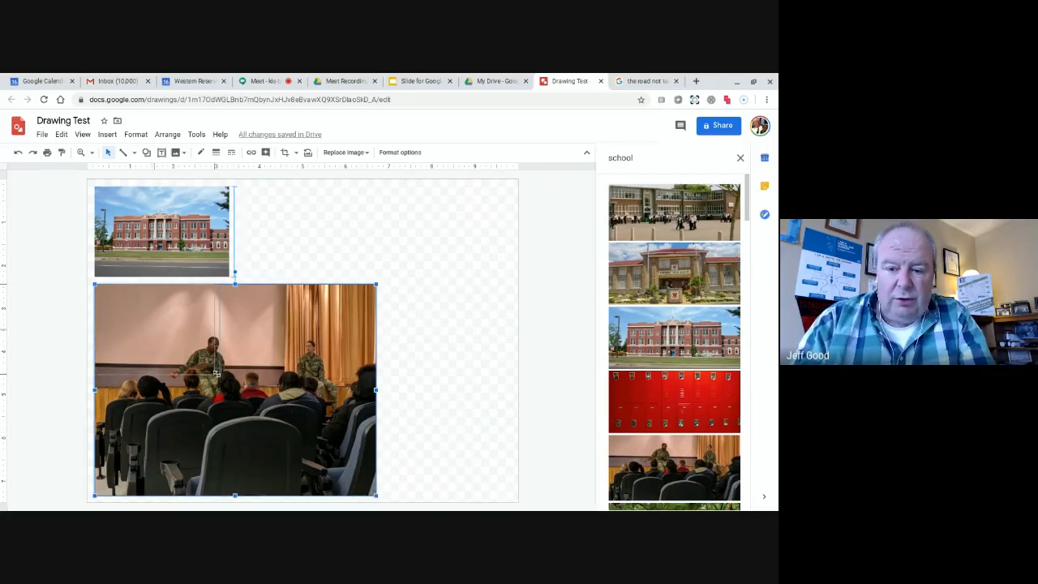
{"action": "left_click_drag", "start_coordinate": [227, 377], "coordinate": [236, 389]}
{"action": "left_click_drag", "start_coordinate": [195, 354], "coordinate": [339, 257]}
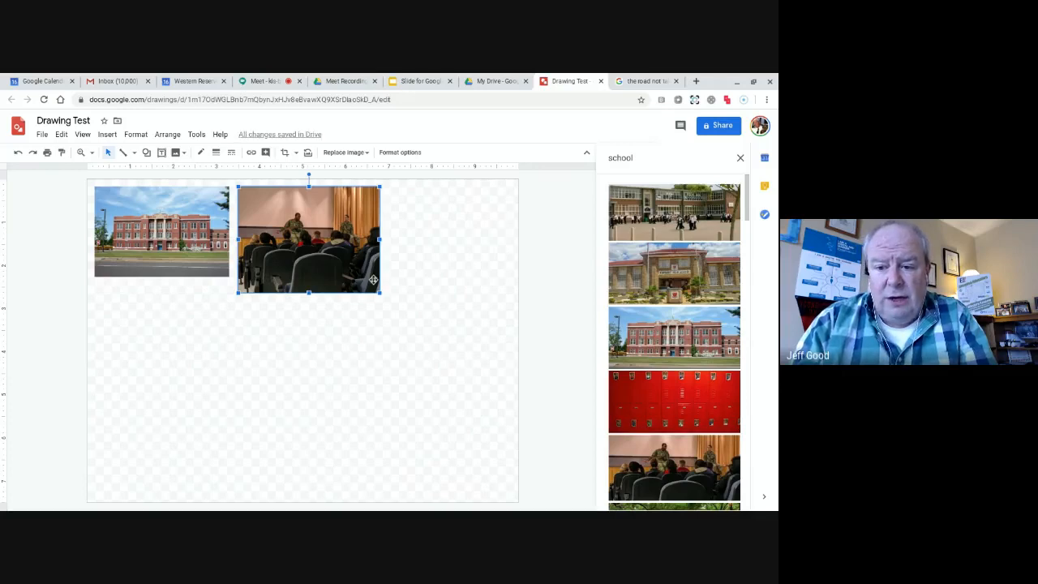
{"action": "left_click_drag", "start_coordinate": [380, 294], "coordinate": [355, 269]}
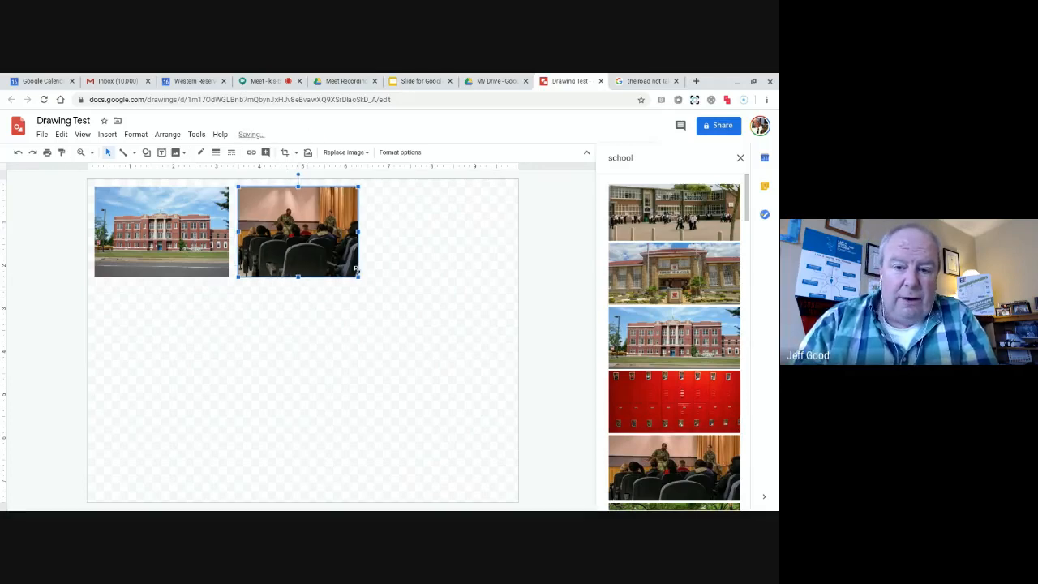
- Draw a rectangle beneath the school building photo, matching its width, and place a duplicate beneath the auditorium photo
{"action": "left_click", "coordinate": [108, 134]}
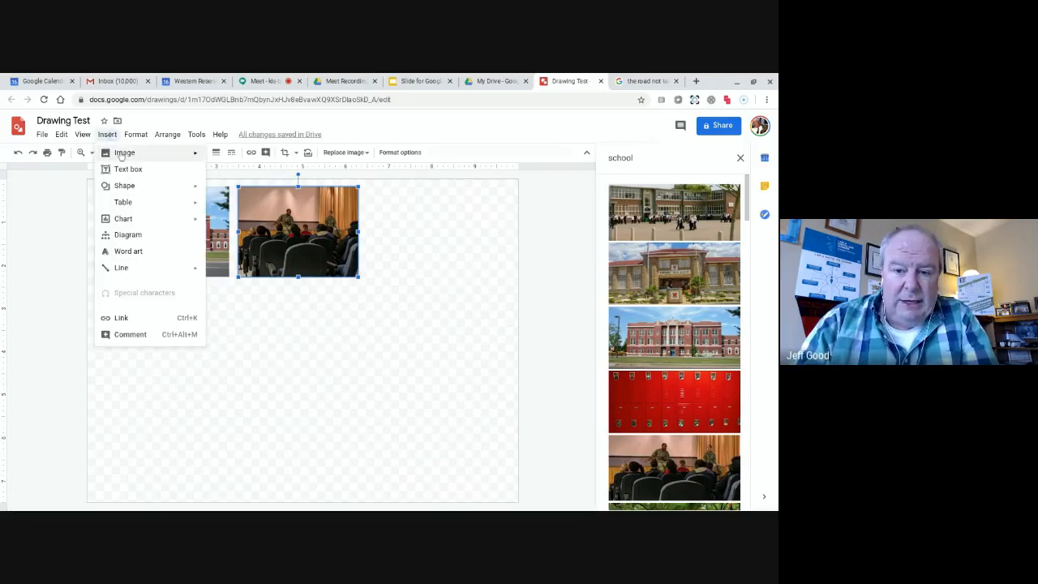
{"action": "mouse_move", "coordinate": [122, 186]}
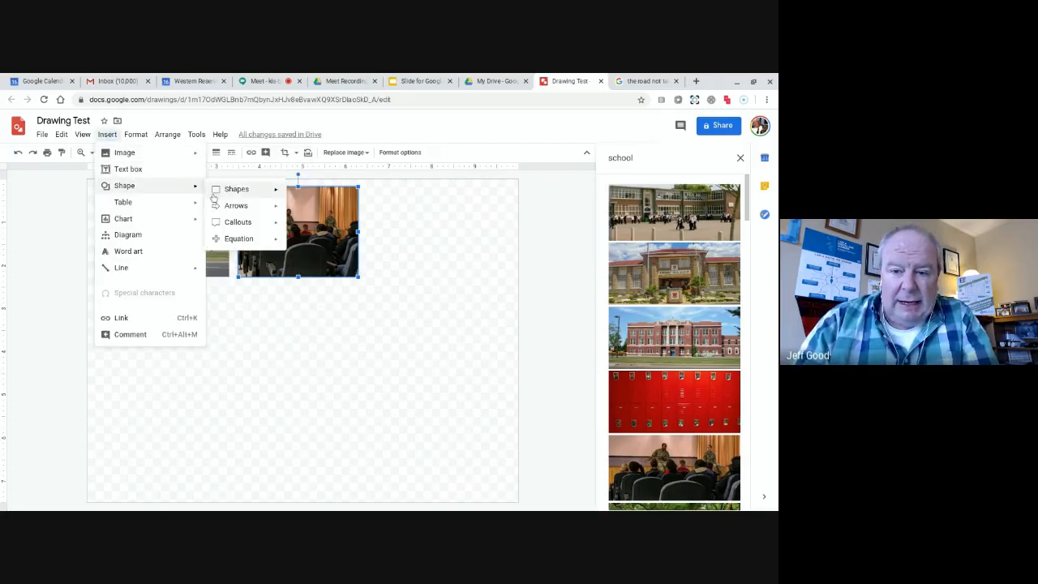
{"action": "key", "text": "Escape"}
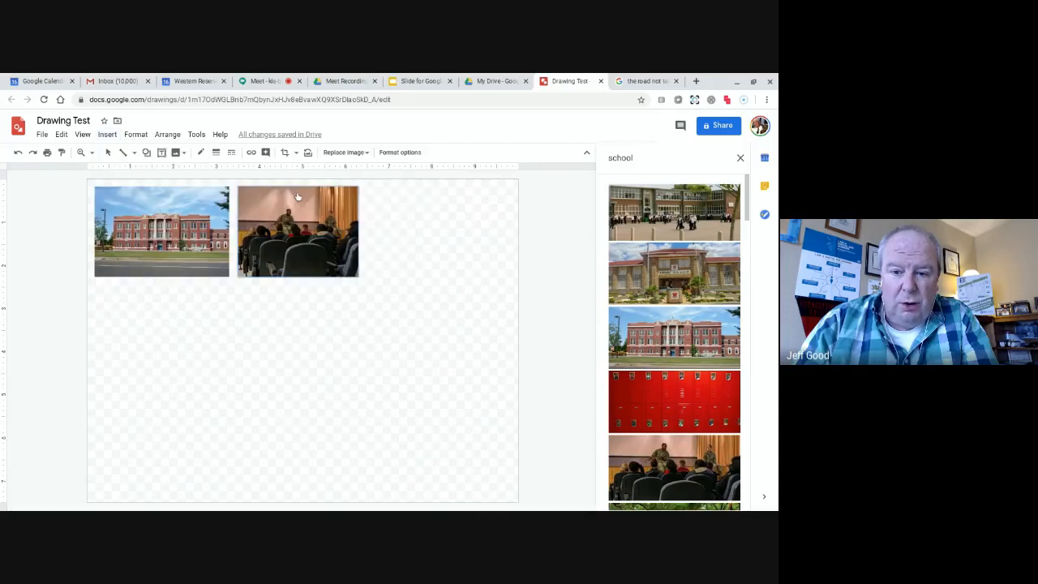
{"action": "left_click_drag", "start_coordinate": [95, 287], "coordinate": [226, 318]}
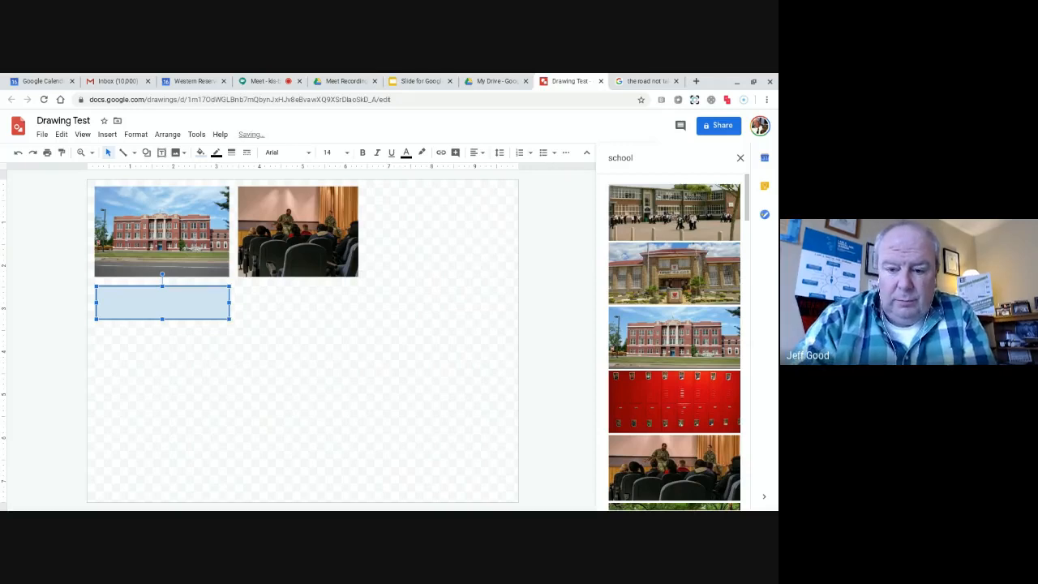
{"action": "left_click_drag", "start_coordinate": [162, 301], "coordinate": [305, 304]}
{"action": "key", "text": "Left"}
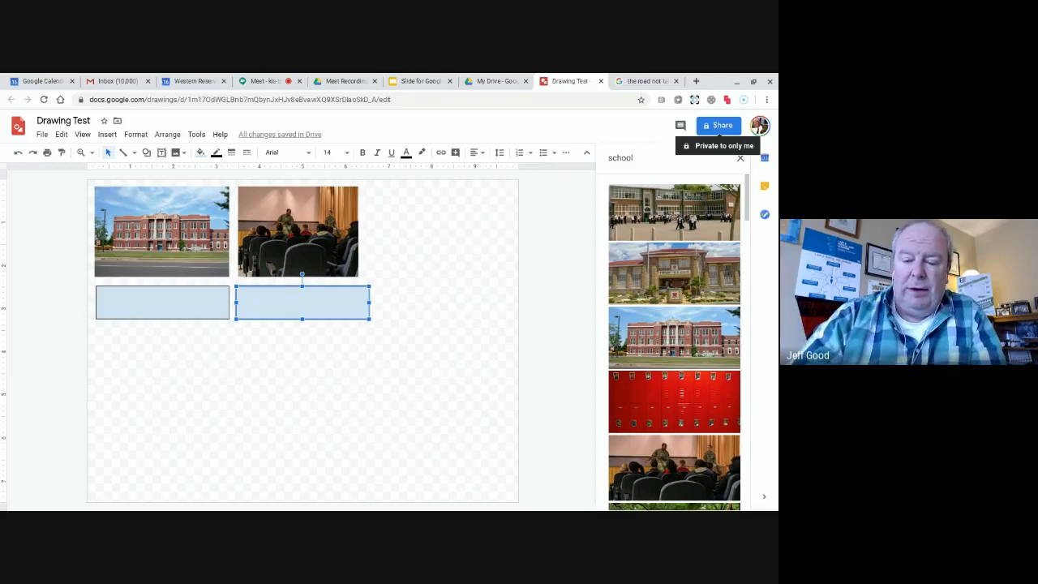
- Delete both rectangles and both school photos, leaving the canvas empty
{"action": "key", "text": "Delete"}
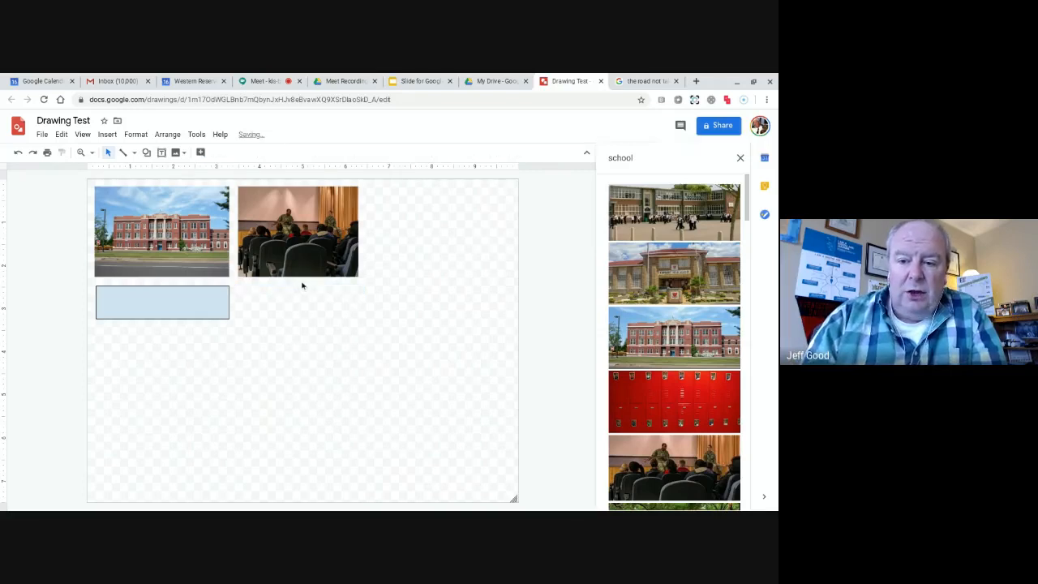
{"action": "left_click", "coordinate": [301, 247]}
{"action": "key", "text": "Delete"}
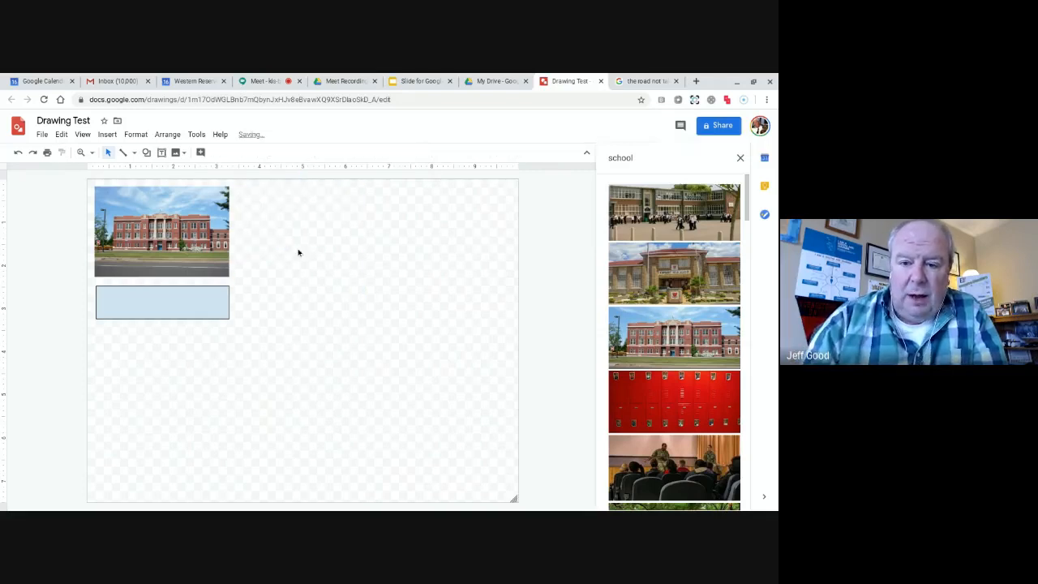
{"action": "left_click", "coordinate": [171, 247]}
{"action": "key", "text": "Delete"}
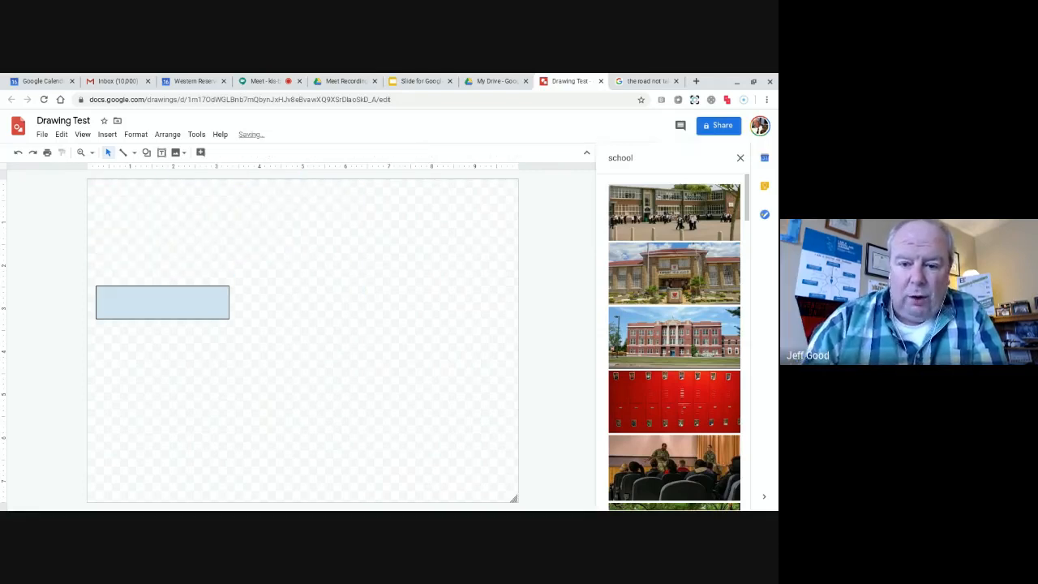
{"action": "left_click", "coordinate": [165, 299]}
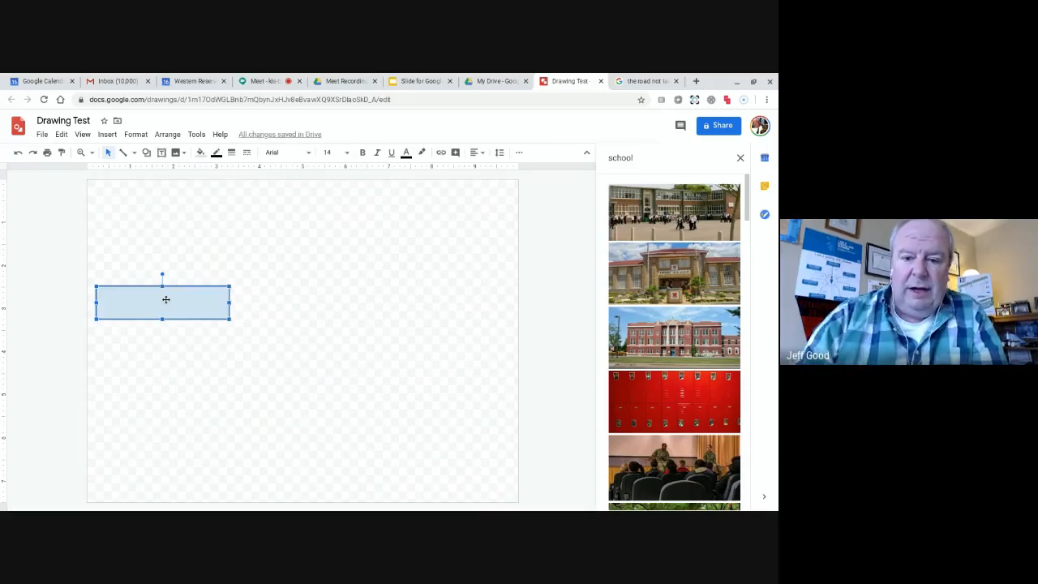
{"action": "key", "text": "Delete"}
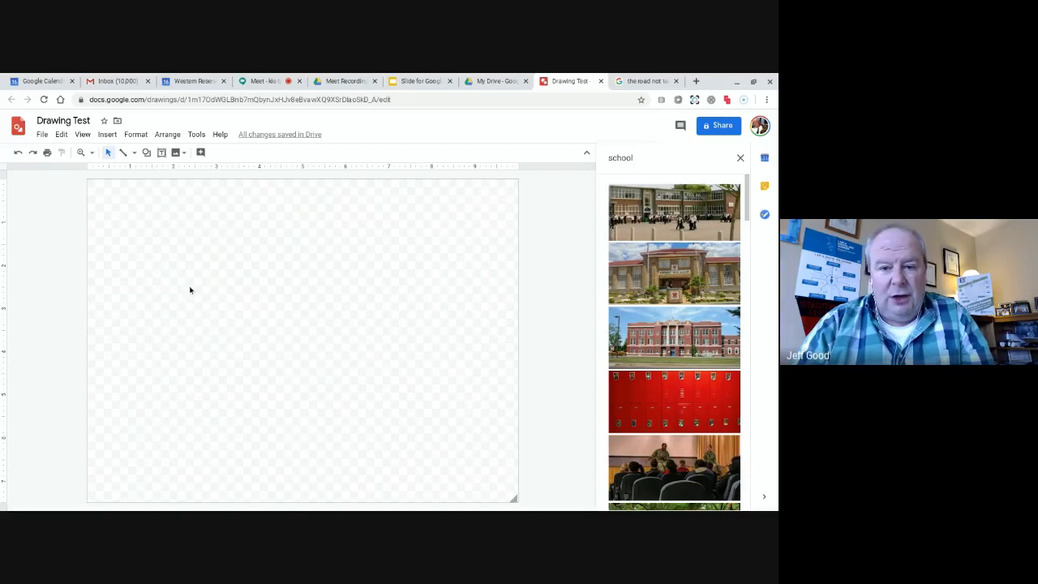
- Scribble a freehand signature across the middle of the canvas and delete it
{"action": "left_click", "coordinate": [115, 137]}
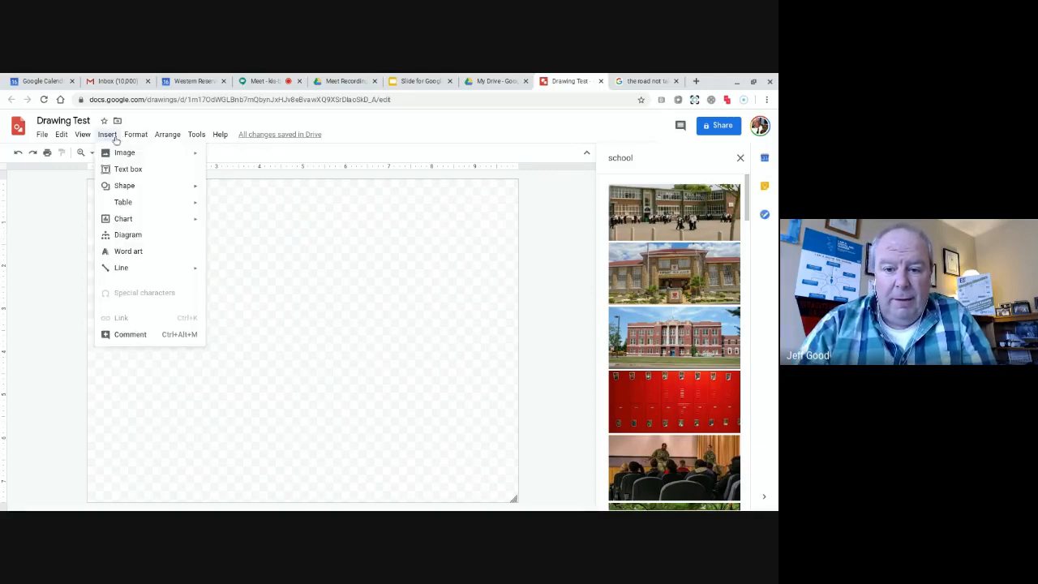
{"action": "mouse_move", "coordinate": [119, 268]}
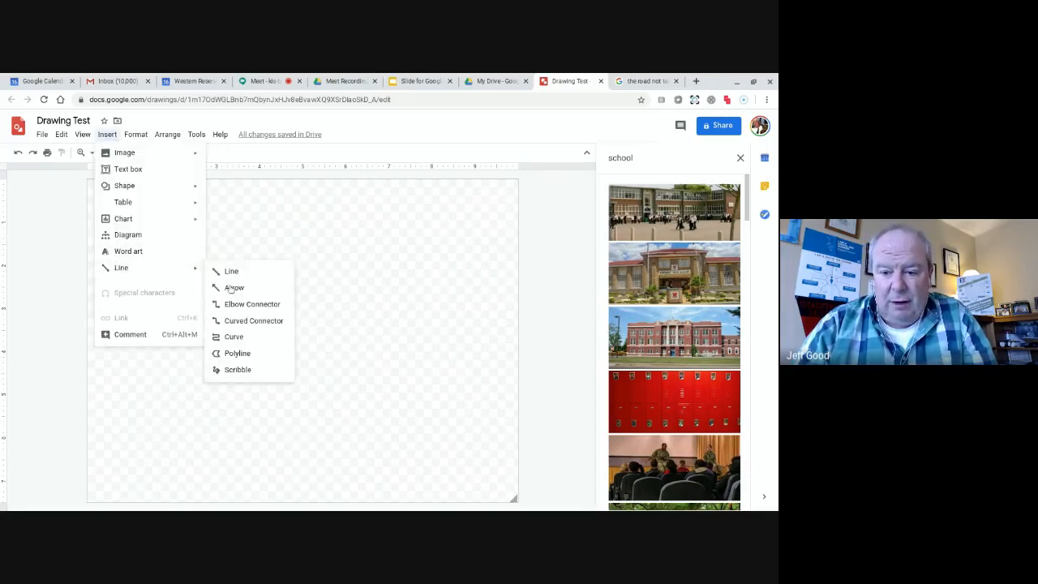
{"action": "left_click", "coordinate": [231, 370]}
{"action": "mouse_move", "coordinate": [186, 330]}
{"action": "left_mouse_down"}
{"action": "mouse_move", "coordinate": [235, 309]}
{"action": "mouse_move", "coordinate": [188, 387]}
{"action": "mouse_move", "coordinate": [190, 295]}
{"action": "mouse_move", "coordinate": [238, 379]}
{"action": "mouse_move", "coordinate": [254, 376]}
{"action": "mouse_move", "coordinate": [267, 355]}
{"action": "mouse_move", "coordinate": [274, 240]}
{"action": "mouse_move", "coordinate": [303, 420]}
{"action": "mouse_move", "coordinate": [284, 318]}
{"action": "mouse_move", "coordinate": [301, 280]}
{"action": "mouse_move", "coordinate": [334, 384]}
{"action": "mouse_move", "coordinate": [323, 319]}
{"action": "left_mouse_up"}
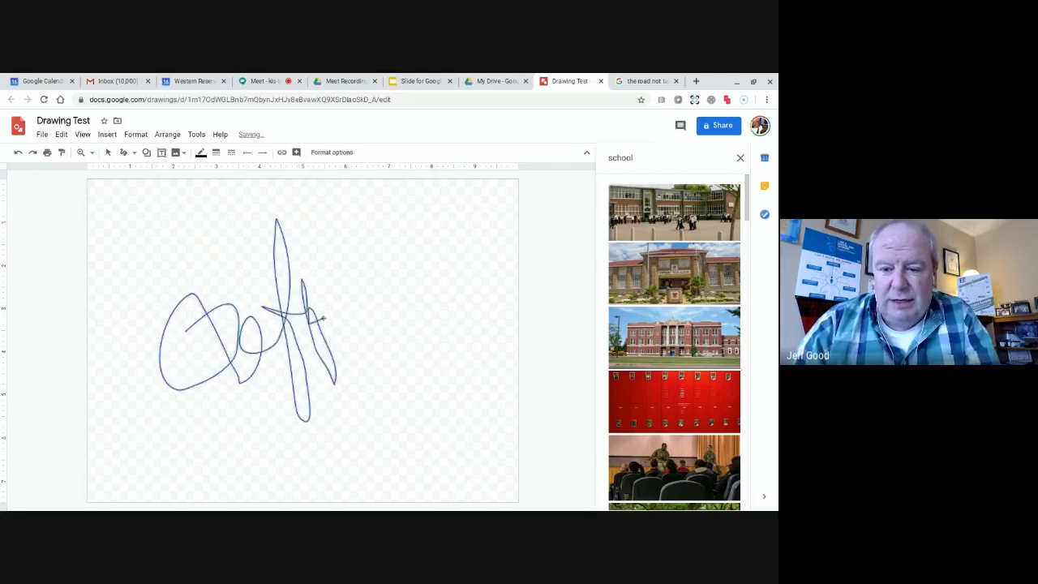
{"action": "key", "text": "Delete"}
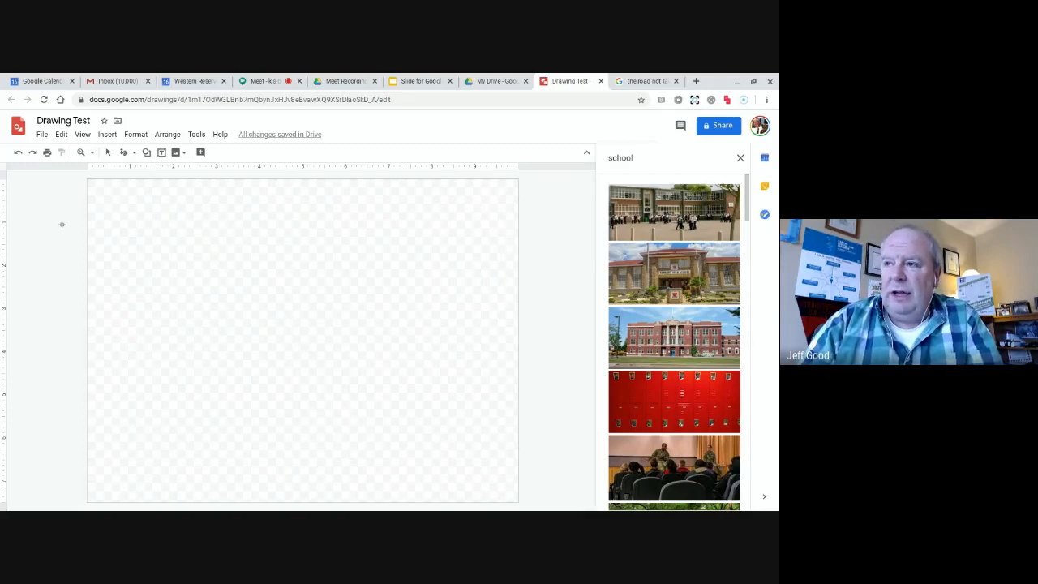
- Draw a multiplication-sign equation shape about 2.7 by 2.1 inches in the upper-left part of the canvas
{"action": "left_click", "coordinate": [106, 135]}
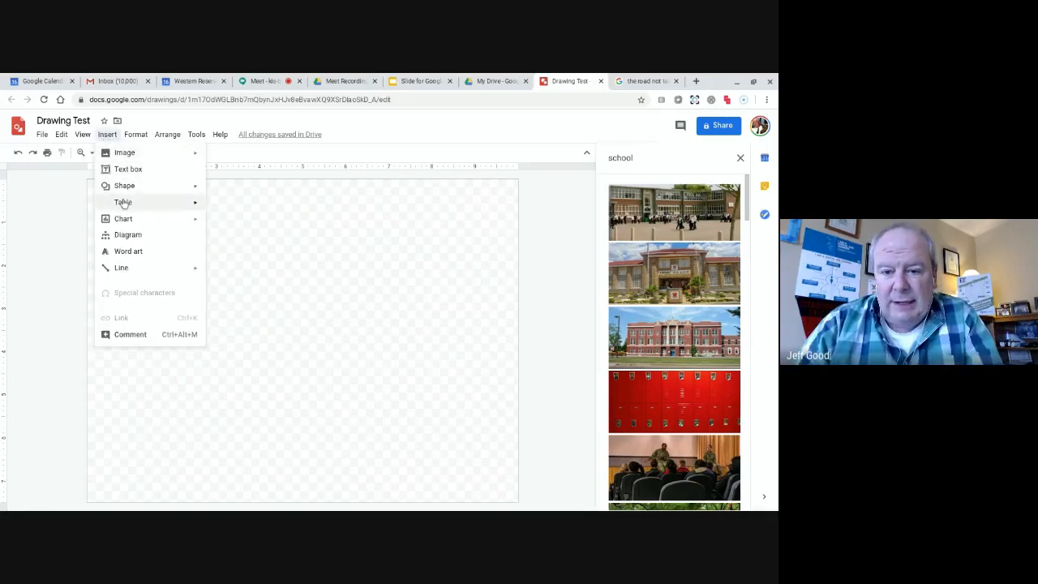
{"action": "mouse_move", "coordinate": [124, 191]}
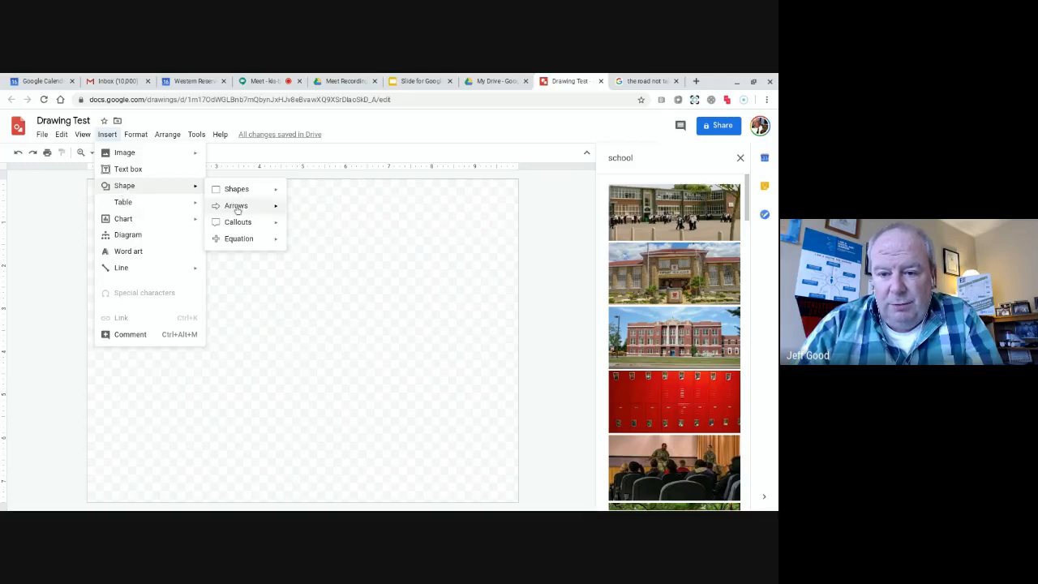
{"action": "mouse_move", "coordinate": [235, 241]}
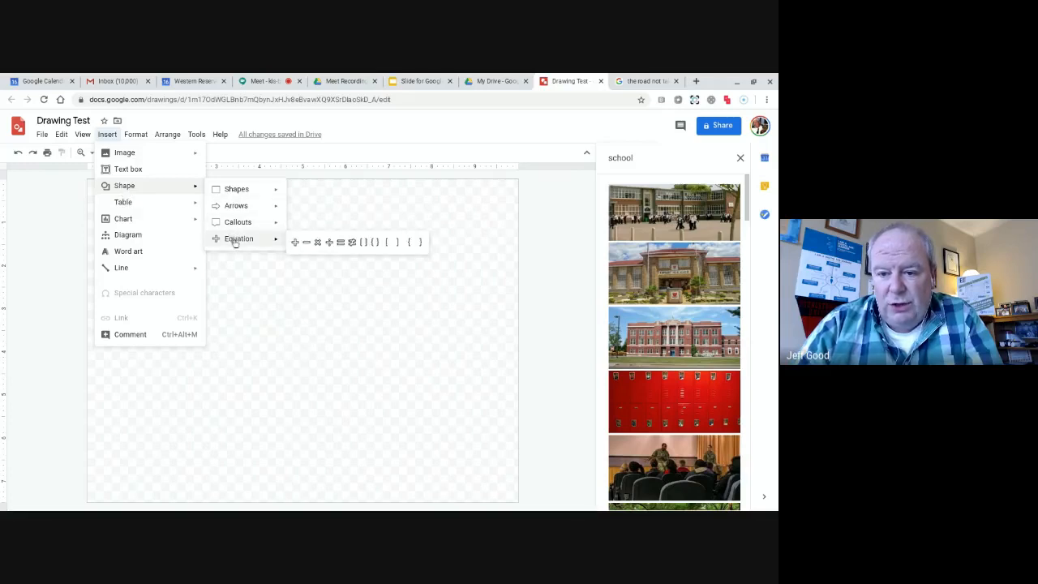
{"action": "left_click", "coordinate": [320, 246]}
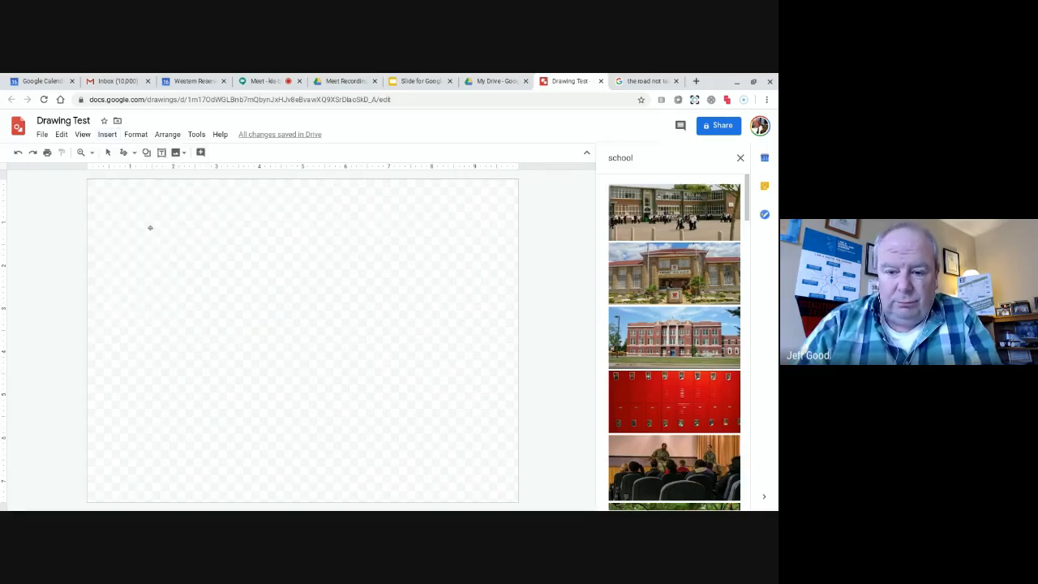
{"action": "left_click_drag", "start_coordinate": [151, 229], "coordinate": [266, 319]}
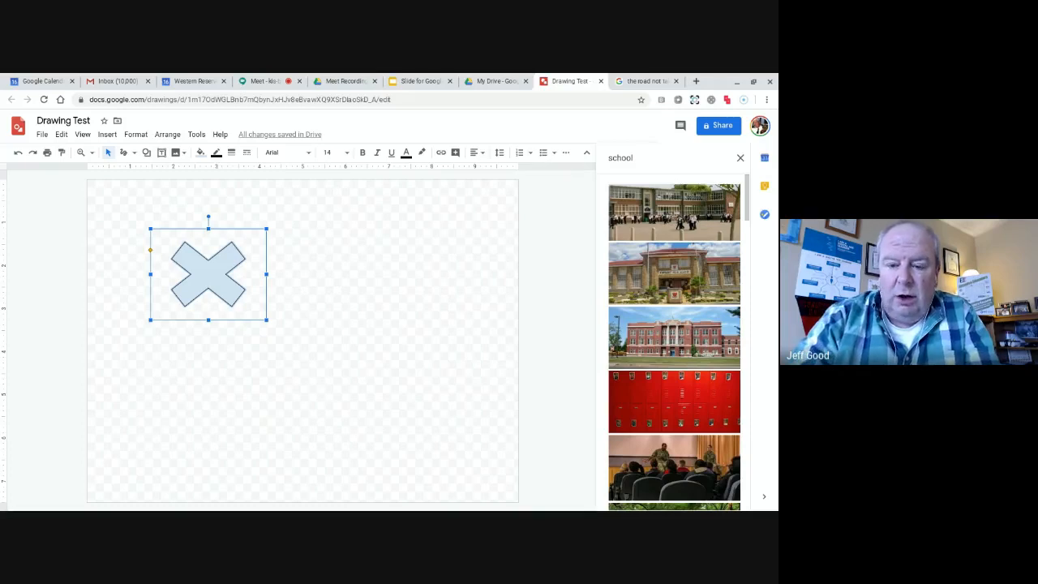
- Add two copies of the multiplication sign and place them to its right, forming a row of three
{"action": "key", "text": "ctrl+d"}
{"action": "left_click_drag", "start_coordinate": [212, 279], "coordinate": [288, 269]}
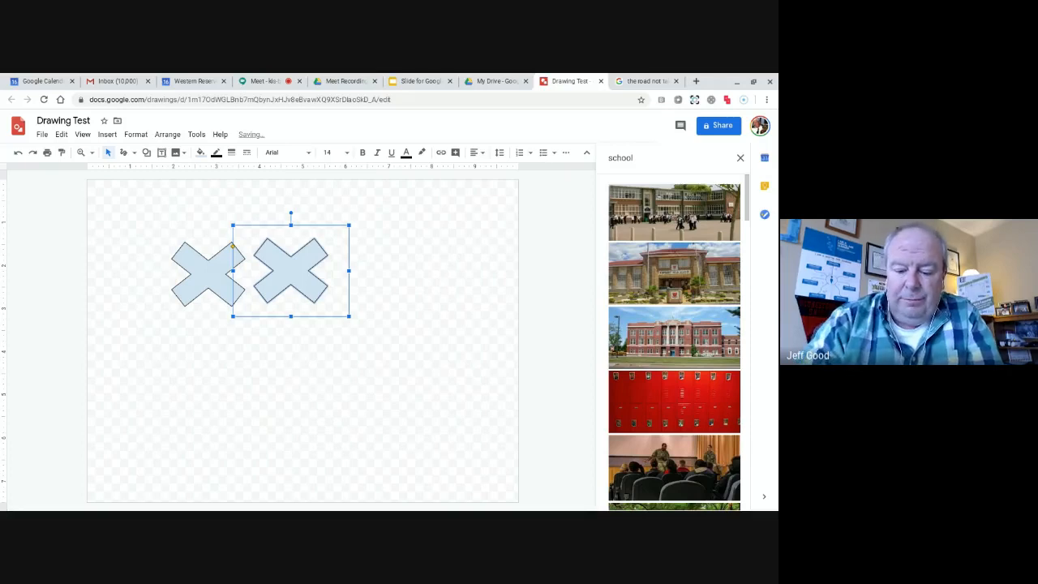
{"action": "key", "text": "ctrl+v"}
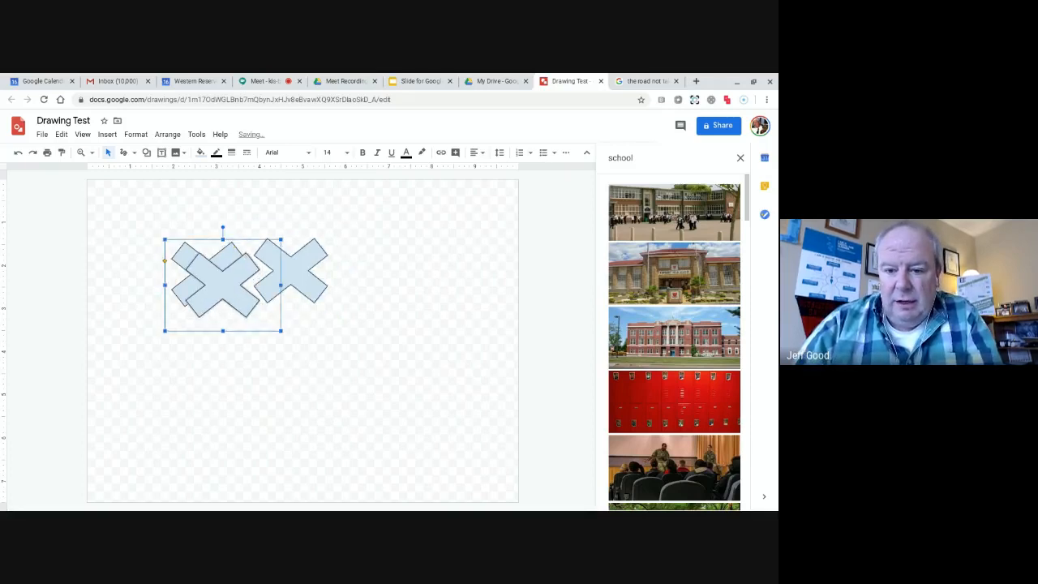
{"action": "left_click_drag", "start_coordinate": [215, 280], "coordinate": [366, 269]}
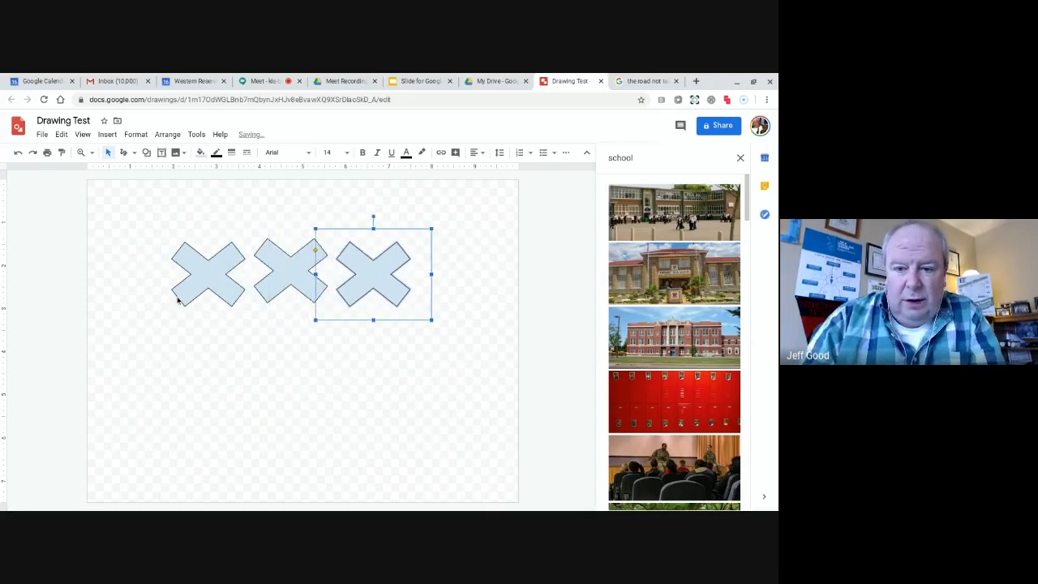
- Draw an upright oval about 1.3 by 1.8 inches below the first multiplication sign
{"action": "left_click", "coordinate": [107, 135]}
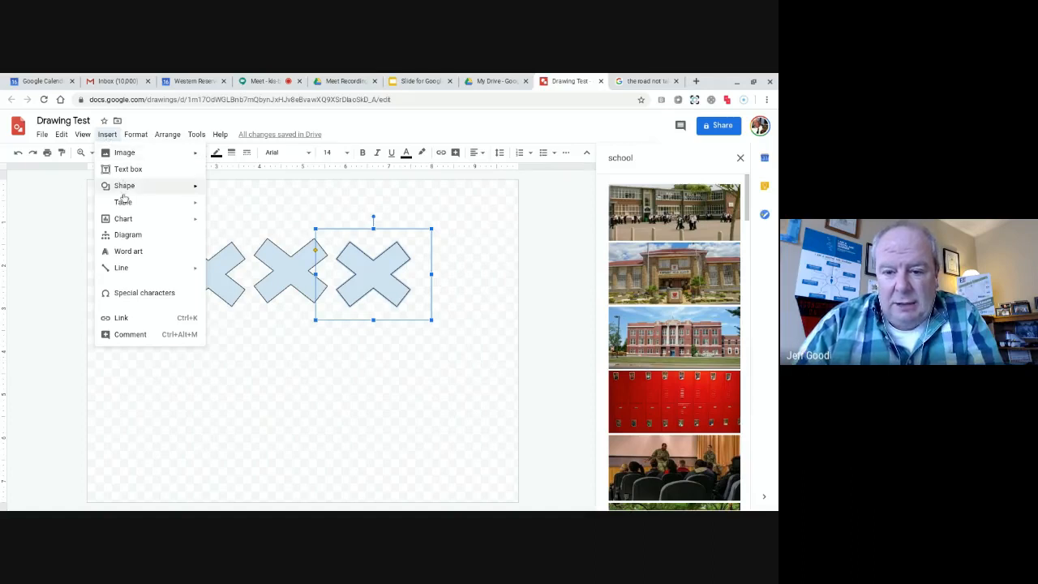
{"action": "mouse_move", "coordinate": [123, 186]}
{"action": "mouse_move", "coordinate": [240, 195]}
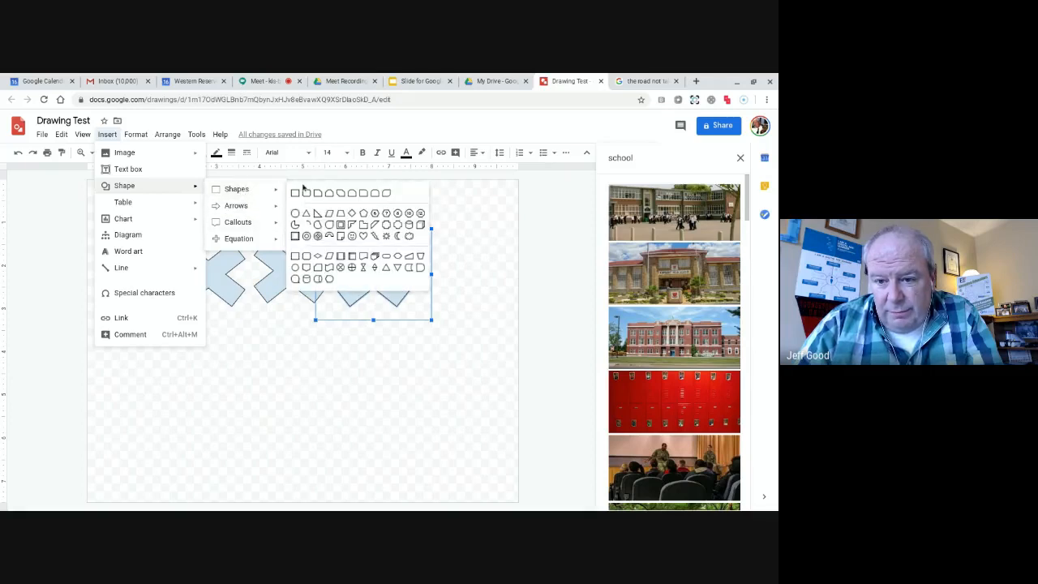
{"action": "left_click", "coordinate": [295, 213]}
{"action": "left_click_drag", "start_coordinate": [190, 343], "coordinate": [247, 422]}
{"action": "left_click_drag", "start_coordinate": [275, 361], "coordinate": [353, 419]}
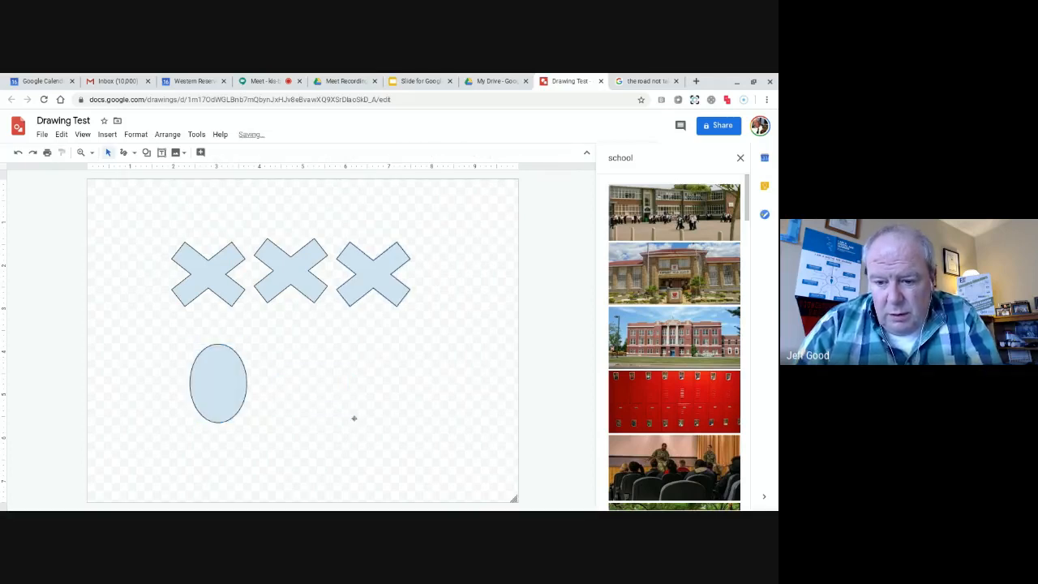
- Duplicate the oval, moving the copy level with it to near the canvas's right edge and the original to near the left edge
{"action": "left_click", "coordinate": [239, 379]}
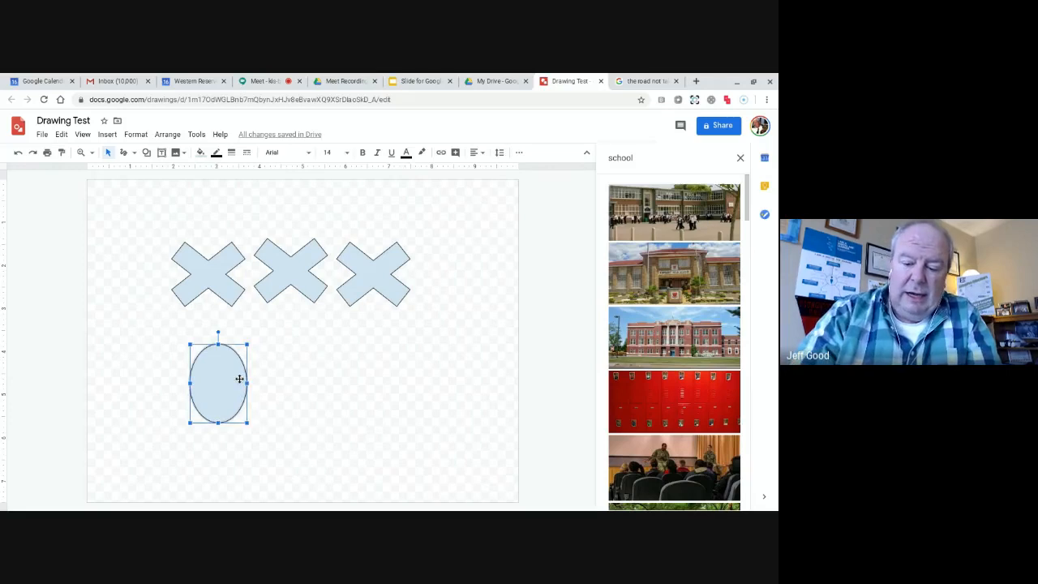
{"action": "left_click_drag", "start_coordinate": [239, 379], "coordinate": [246, 386]}
{"action": "key", "text": "Up"}
{"action": "key", "text": "Up"}
{"action": "key", "text": "Right"}
{"action": "key", "text": "Right"}
{"action": "key", "text": "Right"}
{"action": "key", "text": "Right"}
{"action": "key", "text": "Right"}
{"action": "key", "text": "Right"}
{"action": "key", "text": "Right"}
{"action": "key", "text": "Right"}
{"action": "key", "text": "Right"}
{"action": "key", "text": "Right"}
{"action": "key", "text": "Right"}
{"action": "key", "text": "Right"}
{"action": "key", "text": "Right"}
{"action": "key", "text": "Right"}
{"action": "key", "text": "Right"}
{"action": "key", "text": "Right"}
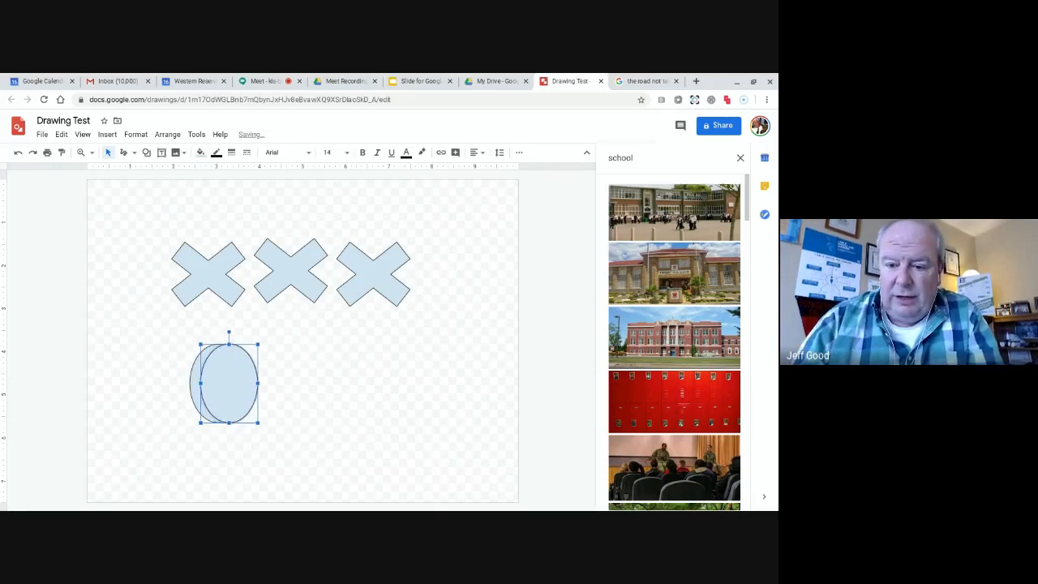
{"action": "key", "text": "Right"}
{"action": "key", "text": "Right"}
{"action": "key", "text": "Right"}
{"action": "key", "text": "Right"}
{"action": "key", "text": "Right"}
{"action": "key", "text": "Right"}
{"action": "key", "text": "Right"}
{"action": "key", "text": "Right"}
{"action": "key", "text": "Right"}
{"action": "key", "text": "Right"}
{"action": "key", "text": "Right"}
{"action": "key", "text": "Right"}
{"action": "key", "text": "Right"}
{"action": "key", "text": "Right"}
{"action": "key", "text": "Right"}
{"action": "key", "text": "Right"}
{"action": "key", "text": "Right"}
{"action": "key", "text": "Right"}
{"action": "key", "text": "Right"}
{"action": "key", "text": "Right"}
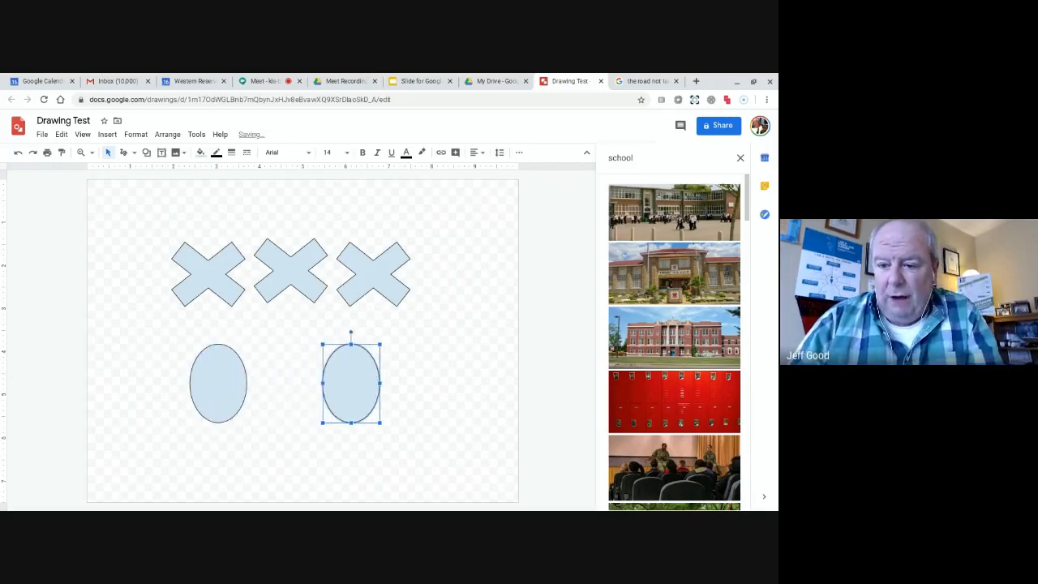
{"action": "key", "text": "Right"}
{"action": "key", "text": "Right"}
{"action": "key", "text": "Right"}
{"action": "key", "text": "Right"}
{"action": "key", "text": "Right"}
{"action": "key", "text": "Right"}
{"action": "key", "text": "Right"}
{"action": "key", "text": "Right"}
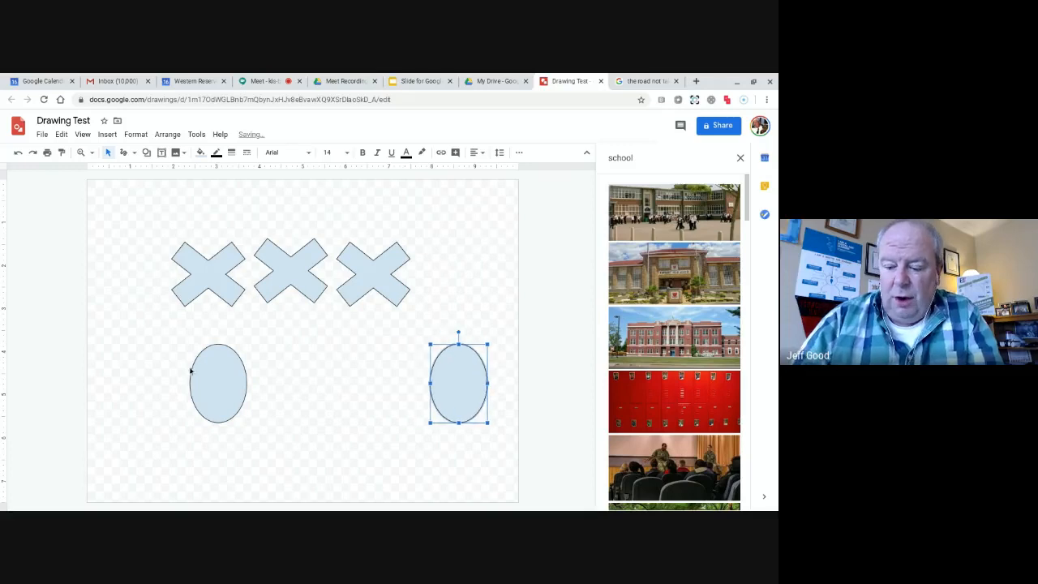
{"action": "left_click_drag", "start_coordinate": [227, 398], "coordinate": [149, 398]}
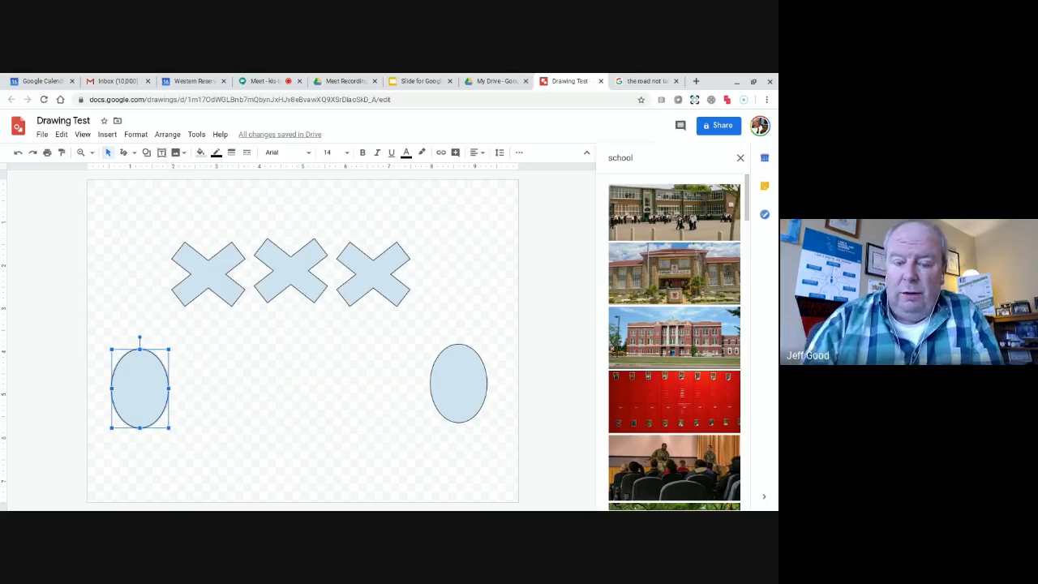
- Delete both ovals and all three multiplication signs from the canvas
{"action": "key", "text": "Delete"}
{"action": "left_click", "coordinate": [446, 387]}
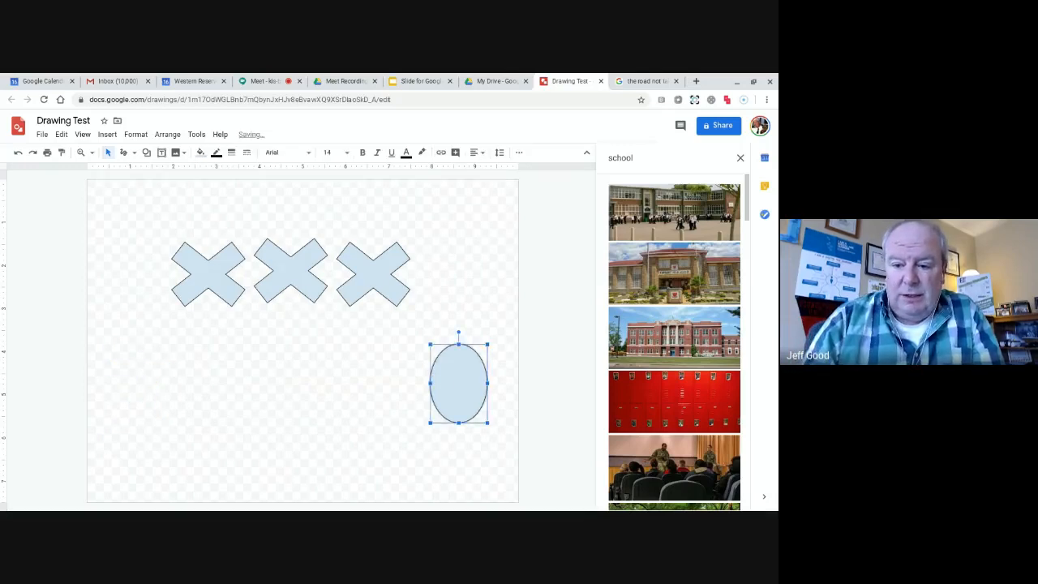
{"action": "key", "text": "Delete"}
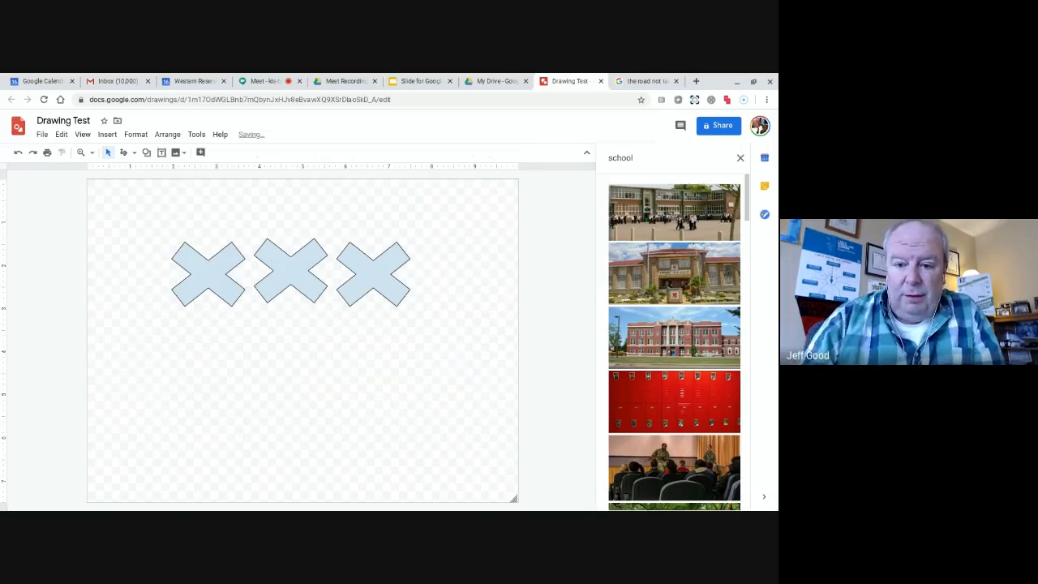
{"action": "left_click", "coordinate": [295, 275]}
{"action": "key", "text": "Delete"}
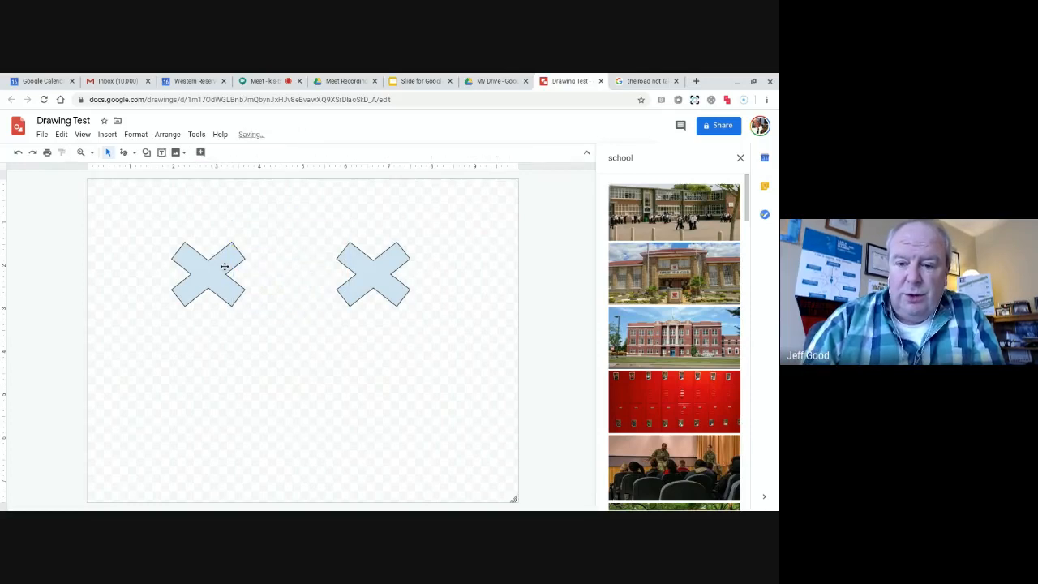
{"action": "left_click", "coordinate": [221, 270]}
{"action": "key", "text": "Delete"}
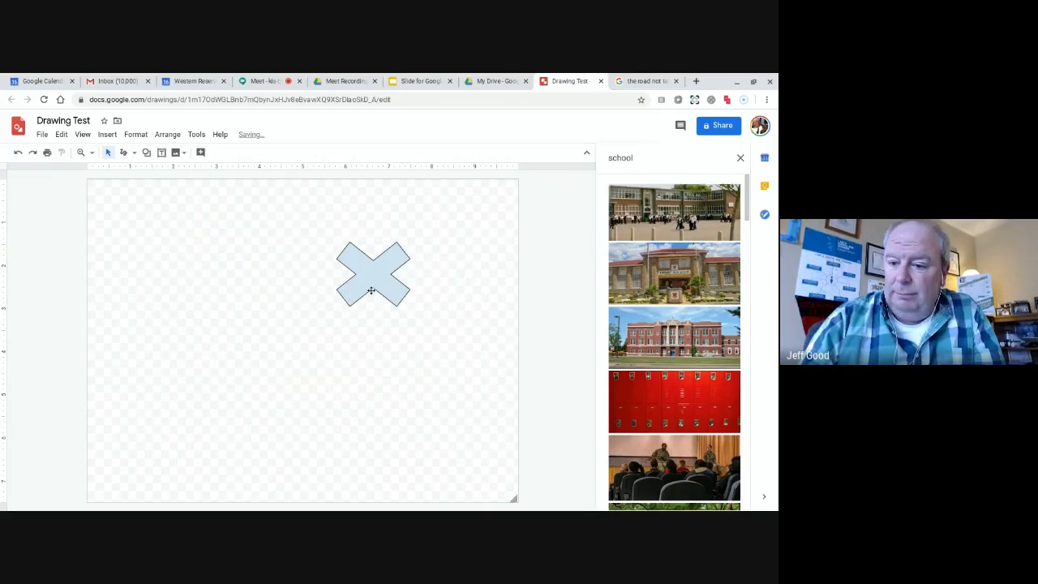
{"action": "left_click", "coordinate": [370, 290]}
{"action": "key", "text": "Delete"}
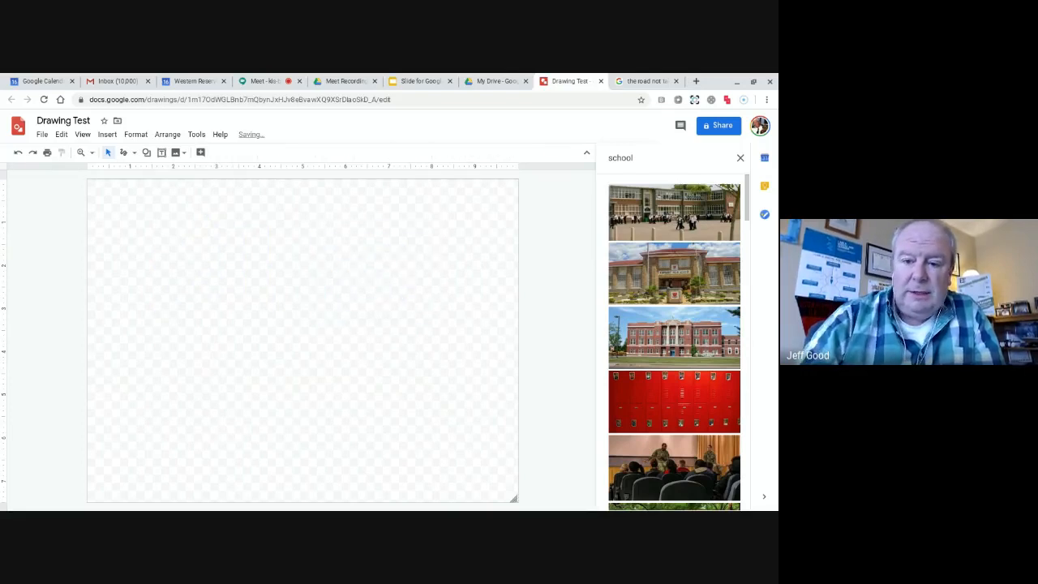
- Draw a rectangle about 3.2 by 2.3 inches in the upper-left corner of the canvas
{"action": "left_click", "coordinate": [108, 136]}
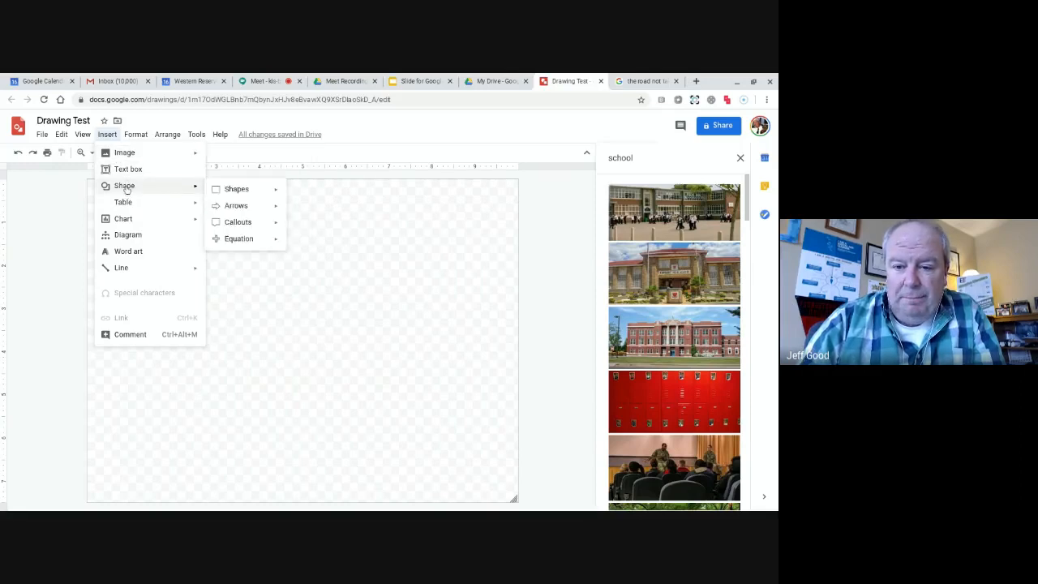
{"action": "mouse_move", "coordinate": [235, 189]}
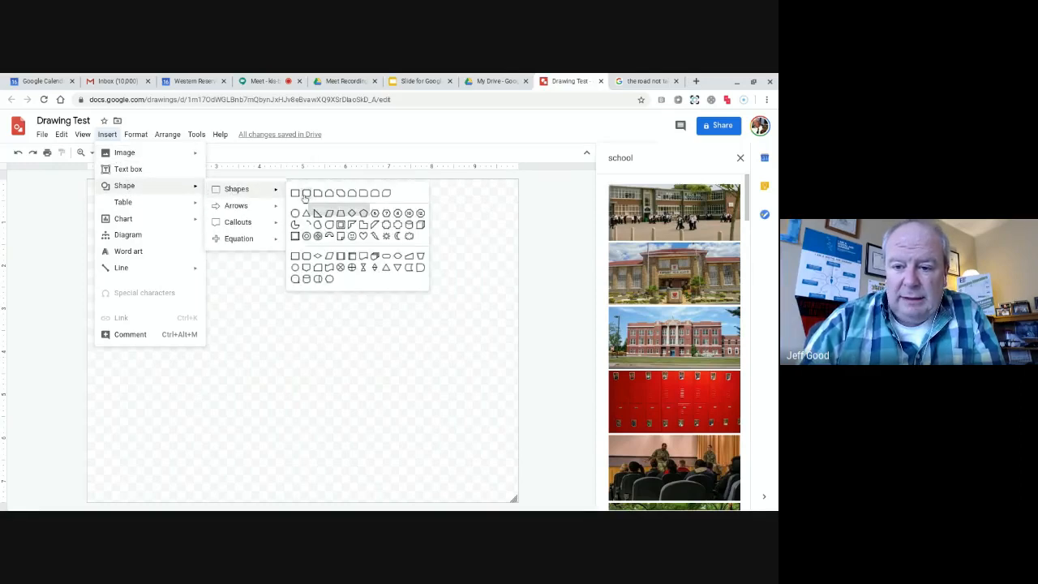
{"action": "left_click", "coordinate": [296, 194]}
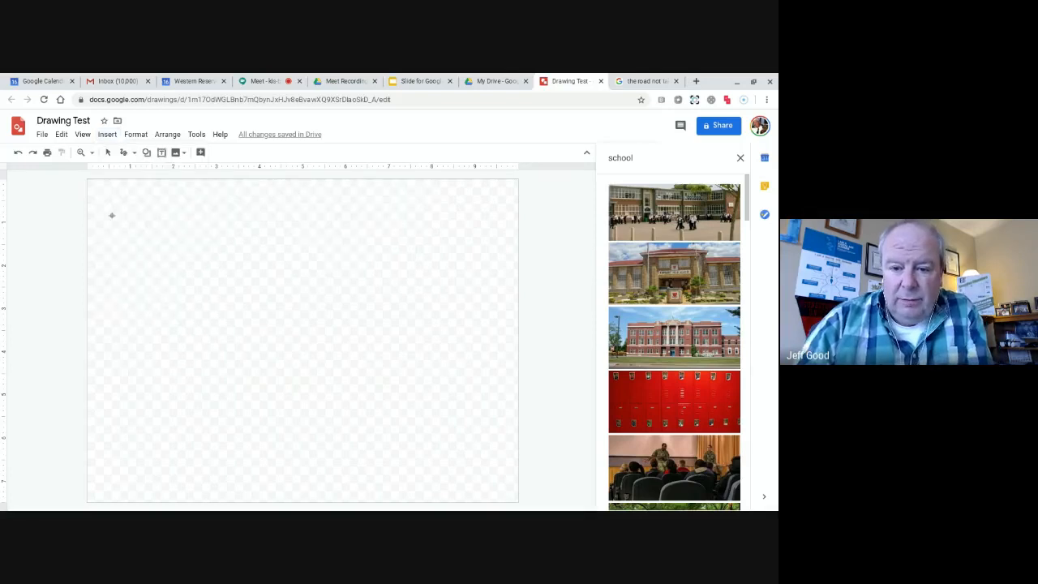
{"action": "left_click_drag", "start_coordinate": [110, 193], "coordinate": [247, 291]}
- Enter the text "Title of book" inside the rectangle
{"action": "type", "text": "Ti"}
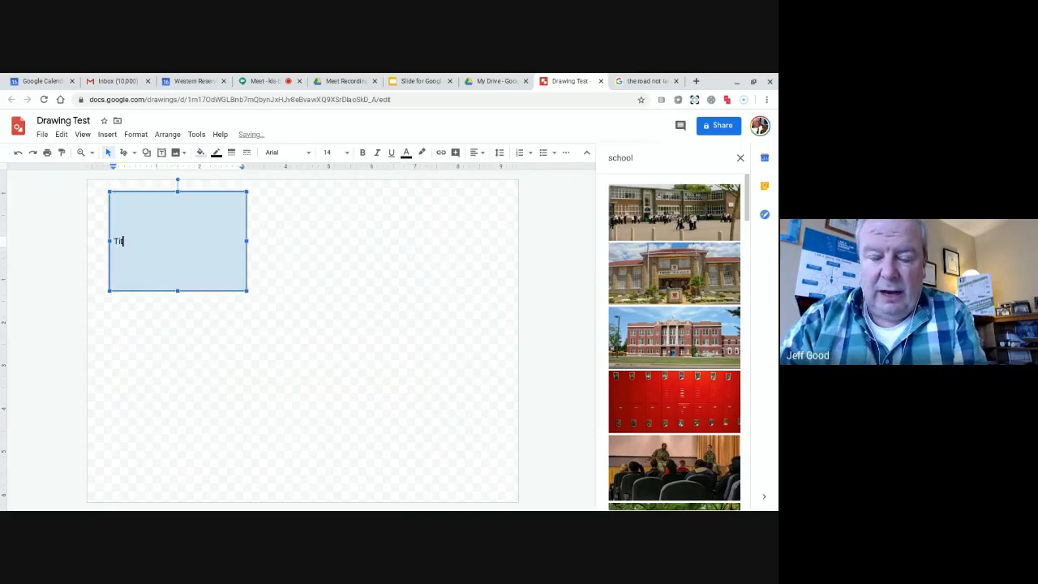
{"action": "type", "text": "ttle"}
{"action": "key", "text": "BackSpace"}
{"action": "key", "text": "BackSpace"}
{"action": "key", "text": "BackSpace"}
{"action": "key", "text": "BackSpace"}
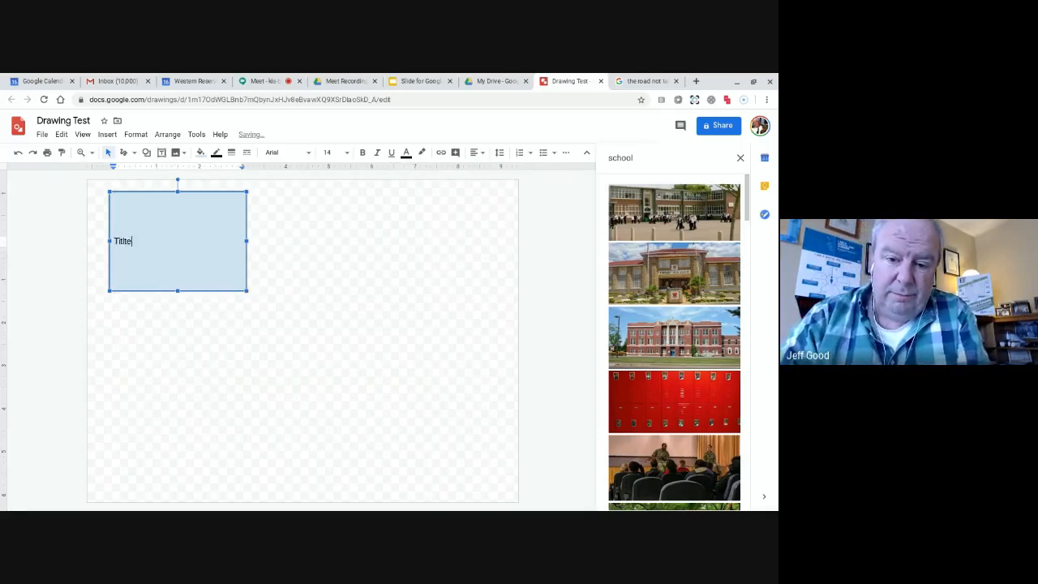
{"action": "type", "text": "le of"}
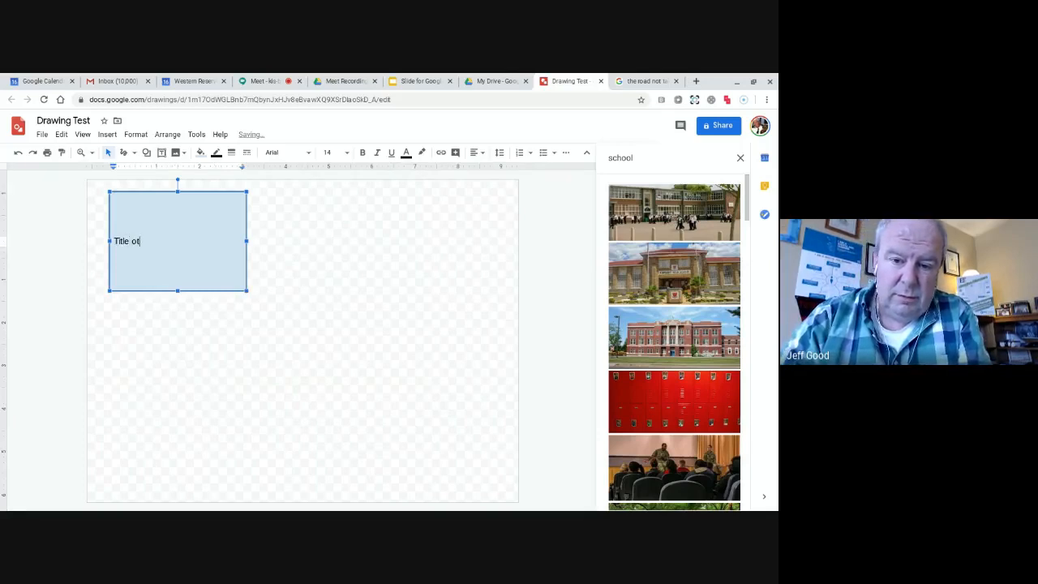
{"action": "type", "text": " book"}
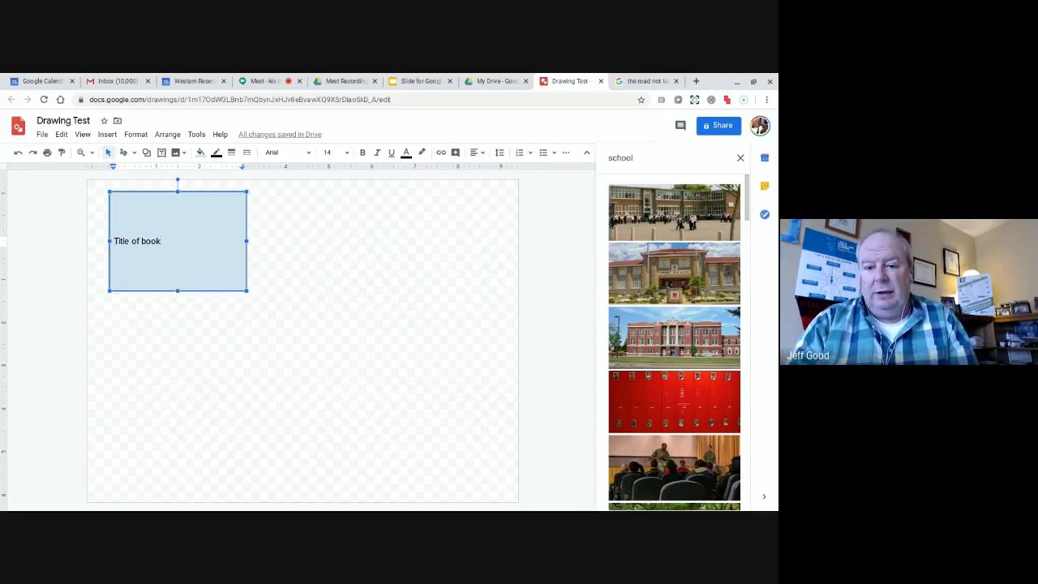
- Duplicate the "Title of book" rectangle and place the copy level with it, just beyond its right edge with a small gap
{"action": "left_click", "coordinate": [220, 291]}
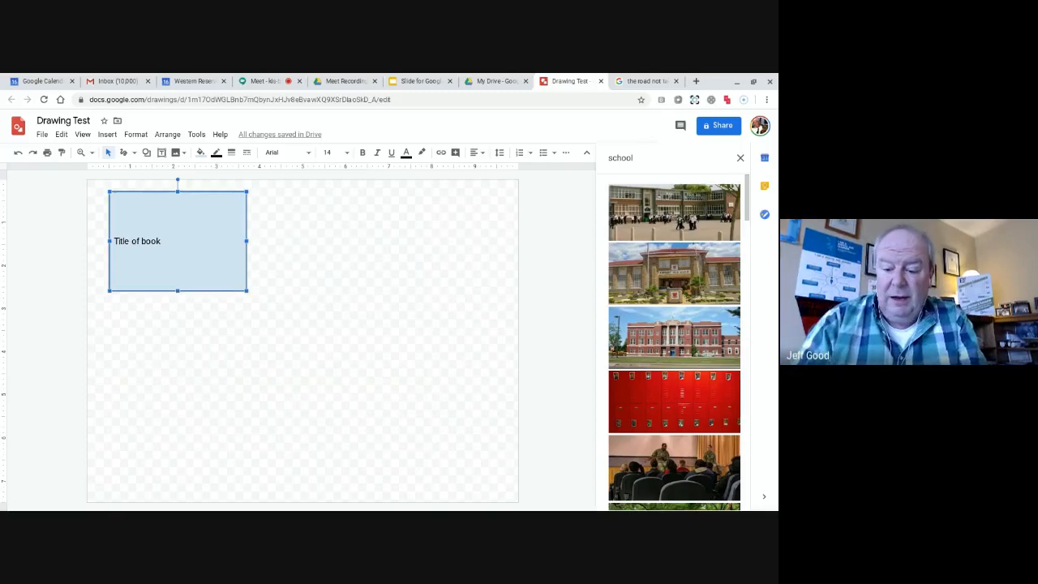
{"action": "key", "text": "ctrl+d"}
{"action": "key", "text": "Right"}
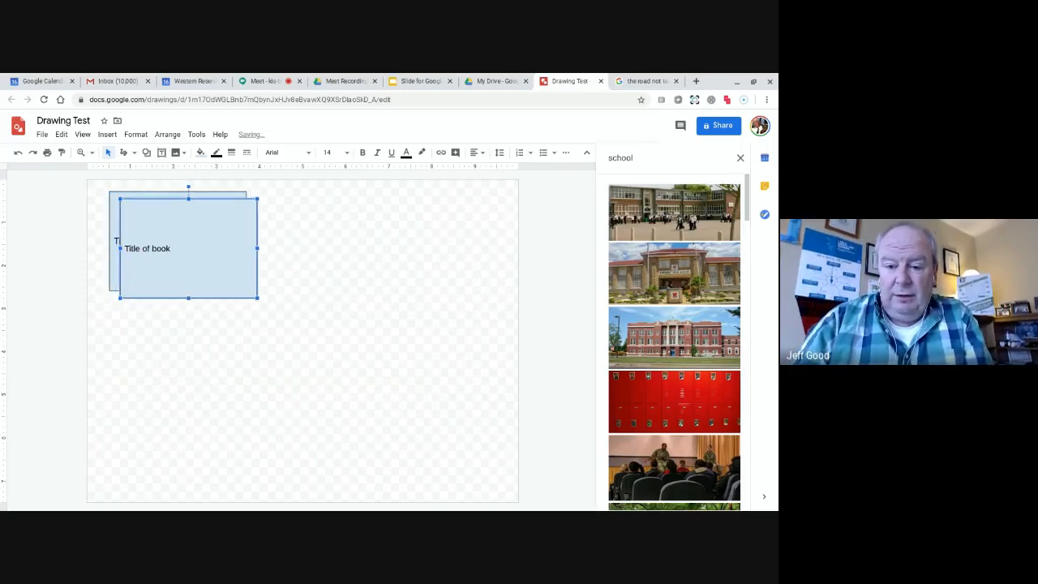
{"action": "key", "text": "Right"}
{"action": "key", "text": "Right"}
{"action": "key", "text": "Right"}
{"action": "key", "text": "Right"}
{"action": "key", "text": "Right"}
{"action": "key", "text": "Right"}
{"action": "key", "text": "Right"}
{"action": "key", "text": "Right"}
{"action": "key", "text": "Right"}
{"action": "key", "text": "Right"}
{"action": "key", "text": "Right"}
{"action": "key", "text": "Right"}
{"action": "key", "text": "Right"}
{"action": "key", "text": "Right"}
{"action": "key", "text": "Right"}
{"action": "key", "text": "Right"}
{"action": "key", "text": "Right"}
{"action": "key", "text": "Right"}
{"action": "key", "text": "Right"}
{"action": "key", "text": "Right"}
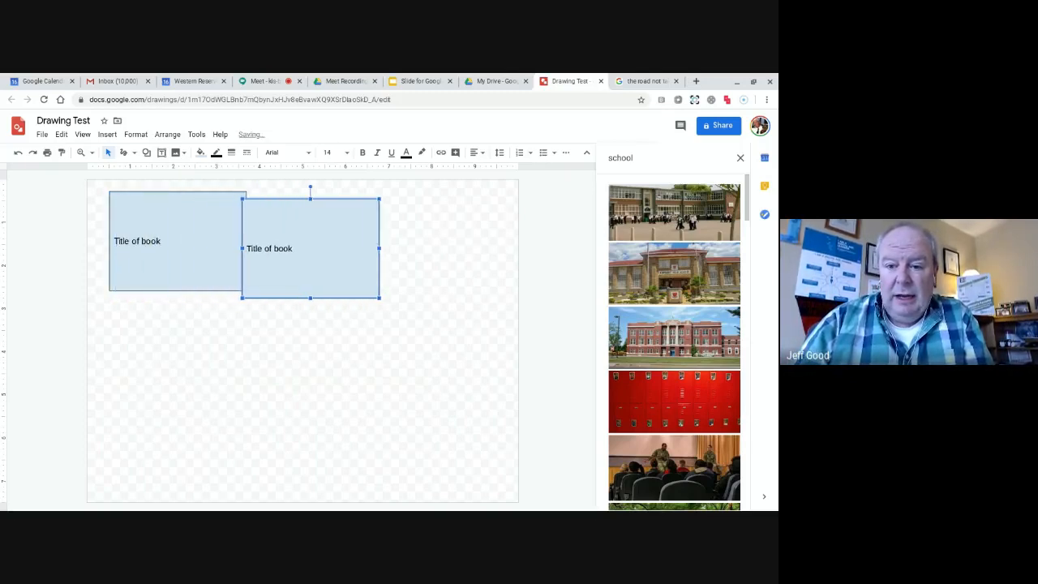
{"action": "key", "text": "Right"}
{"action": "key", "text": "Right"}
{"action": "key", "text": "Right"}
{"action": "key", "text": "Up"}
{"action": "key", "text": "Up"}
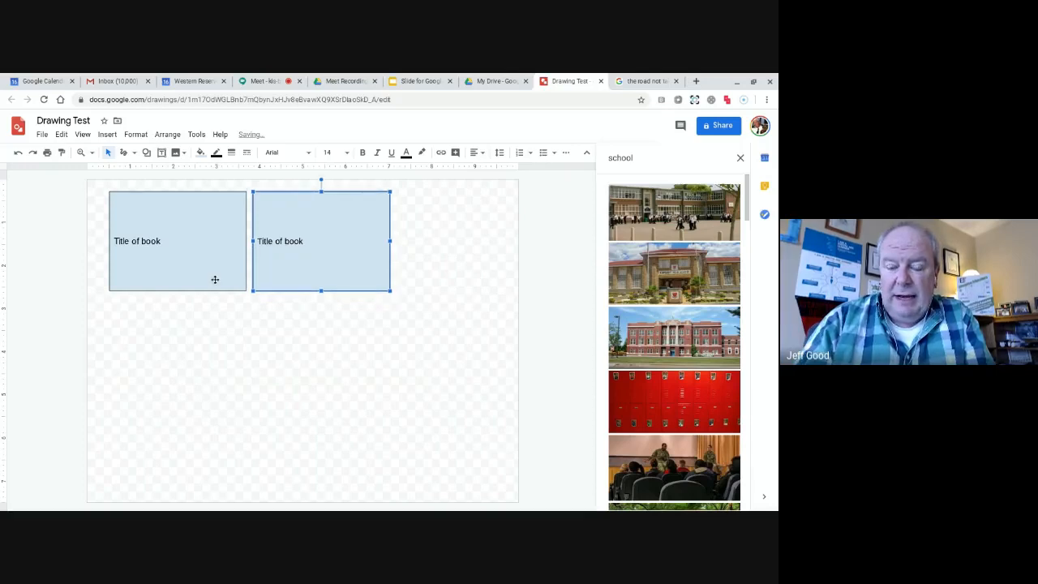
- Replace the copied rectangle's text with a student's first name followed by "- call of the wild"
{"action": "left_click", "coordinate": [305, 241]}
{"action": "key", "text": "BackSpace"}
{"action": "key", "text": "BackSpace"}
{"action": "key", "text": "BackSpace"}
{"action": "key", "text": "BackSpace"}
{"action": "key", "text": "BackSpace"}
{"action": "key", "text": "BackSpace"}
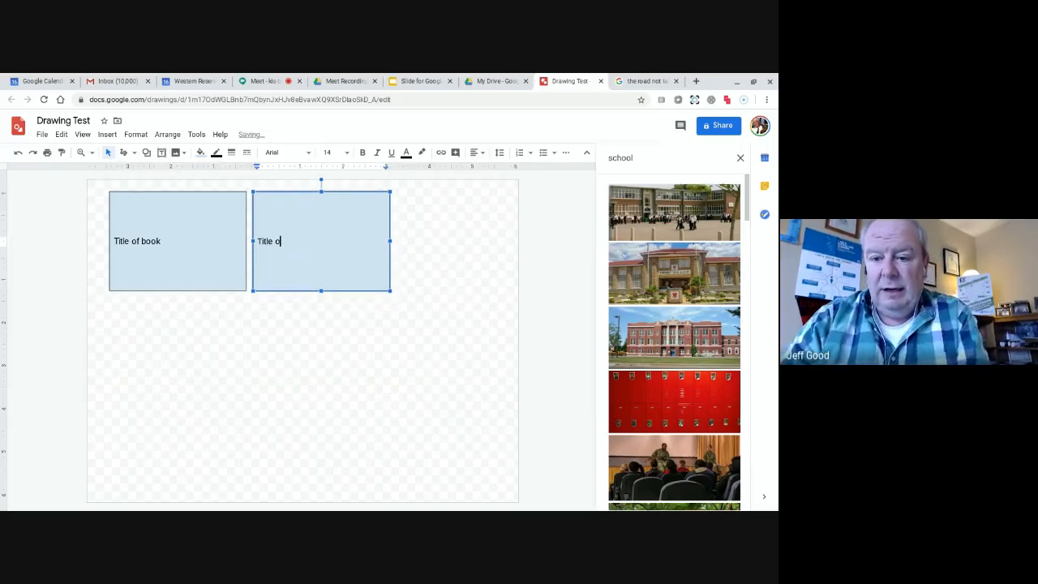
{"action": "key", "text": "BackSpace"}
{"action": "key", "text": "BackSpace"}
{"action": "key", "text": "BackSpace"}
{"action": "key", "text": "BackSpace"}
{"action": "key", "text": "BackSpace"}
{"action": "key", "text": "BackSpace"}
{"action": "key", "text": "BackSpace"}
{"action": "type", "text": "Jim "}
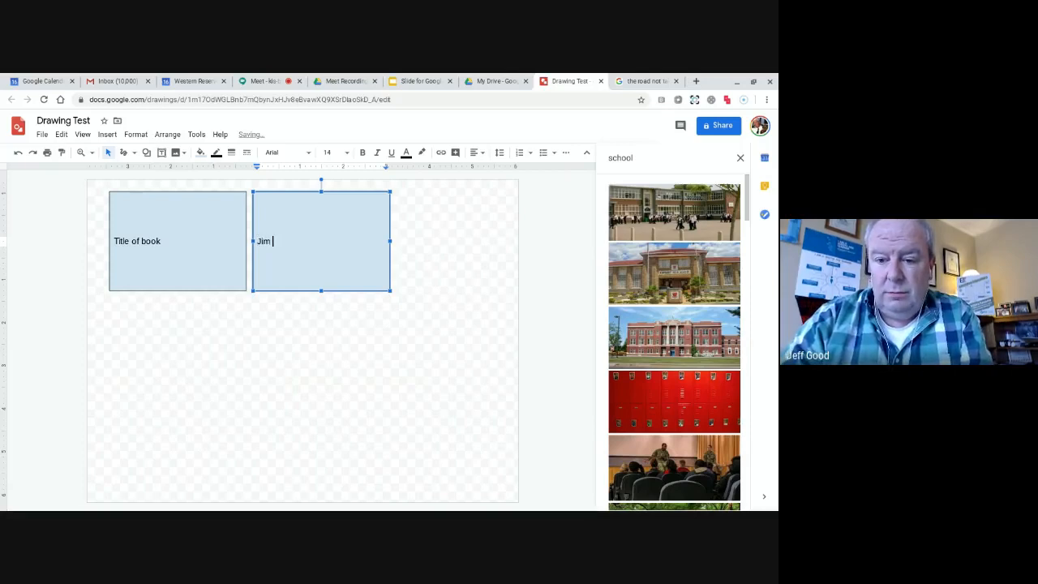
{"action": "type", "text": "- call of the wi"}
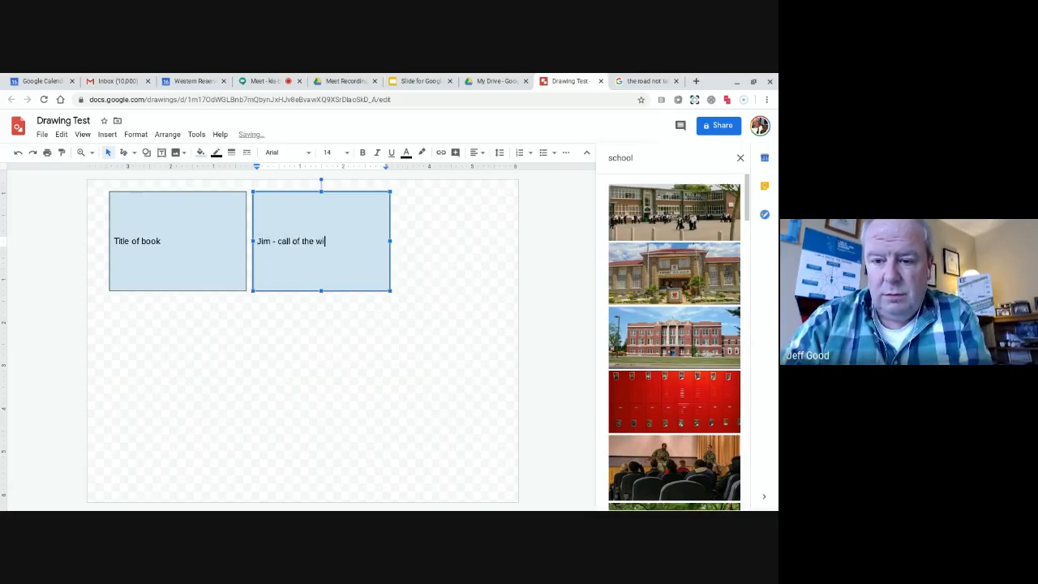
{"action": "type", "text": "ld"}
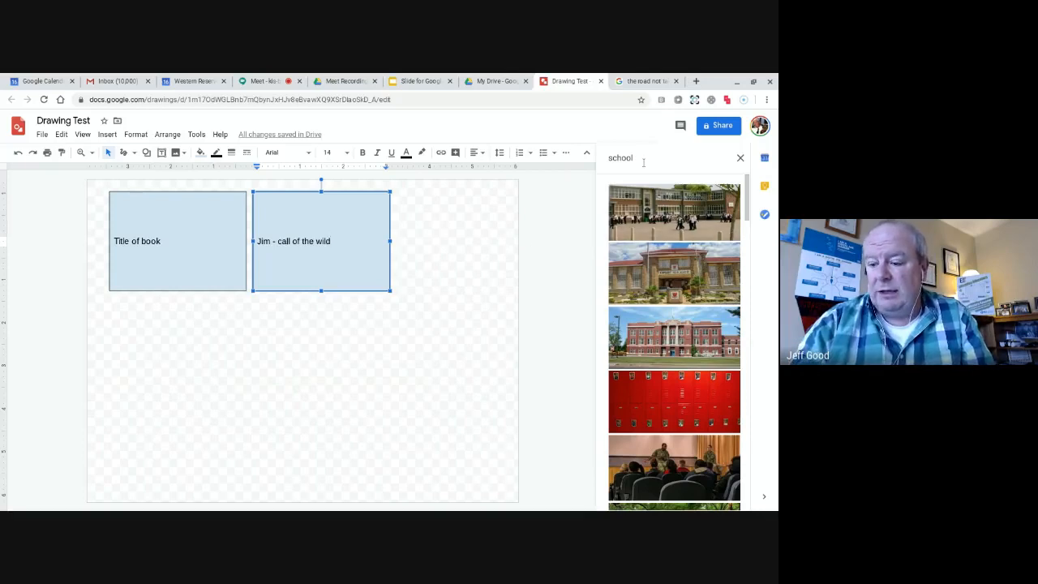
- Search the web images for "spring" and add the pink cherry blossom photo to the canvas
{"action": "left_click", "coordinate": [643, 158]}
{"action": "key", "text": "BackSpace"}
{"action": "key", "text": "BackSpace"}
{"action": "key", "text": "BackSpace"}
{"action": "key", "text": "BackSpace"}
{"action": "key", "text": "BackSpace"}
{"action": "key", "text": "BackSpace"}
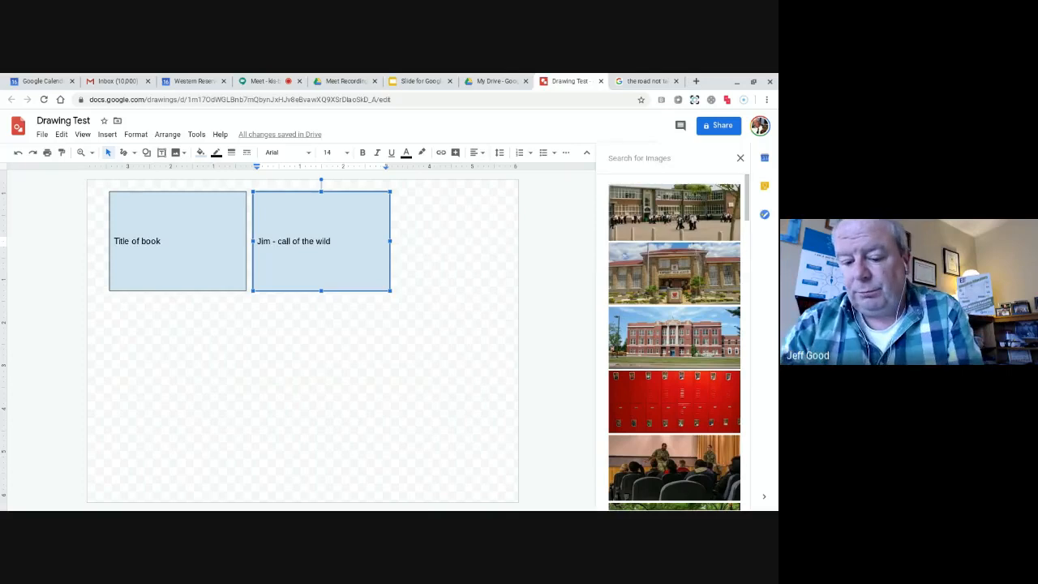
{"action": "type", "text": "spring"}
{"action": "key", "text": "Return"}
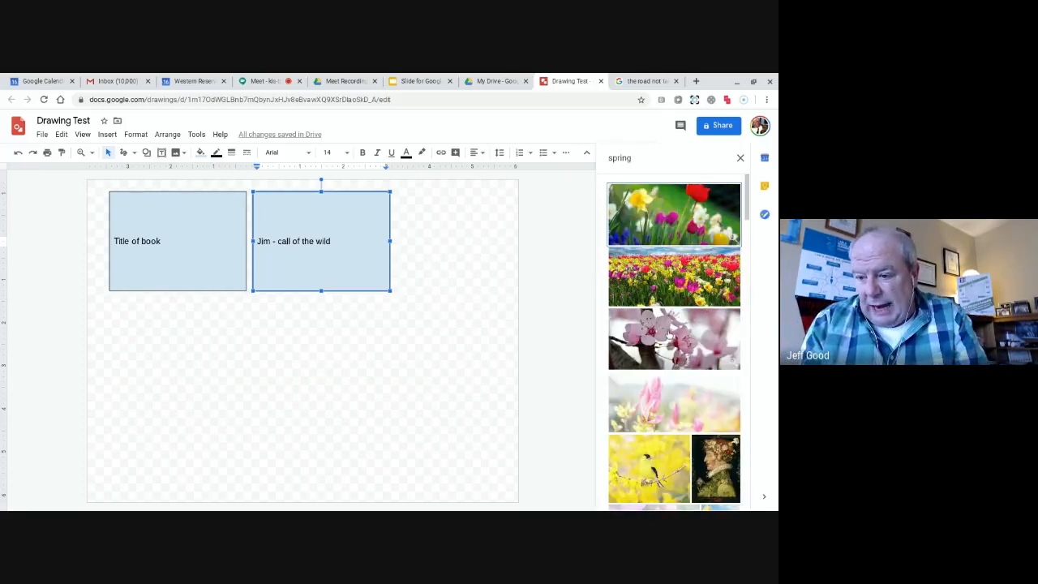
{"action": "left_click_drag", "start_coordinate": [673, 336], "coordinate": [541, 360]}
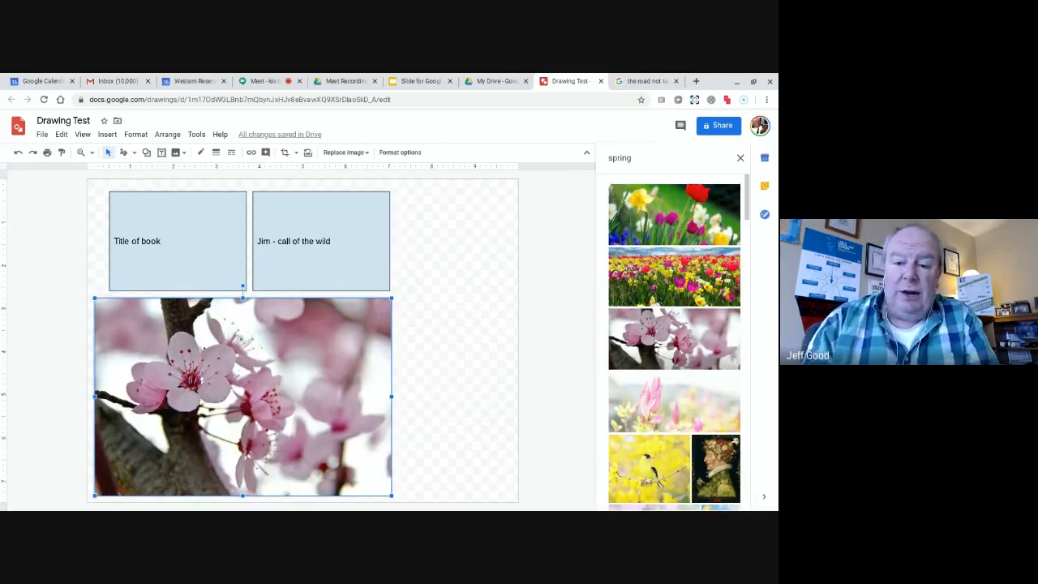
- Delete both labelled rectangles and the cherry blossom photo from the canvas
{"action": "left_click", "coordinate": [203, 252]}
{"action": "key", "text": "Delete"}
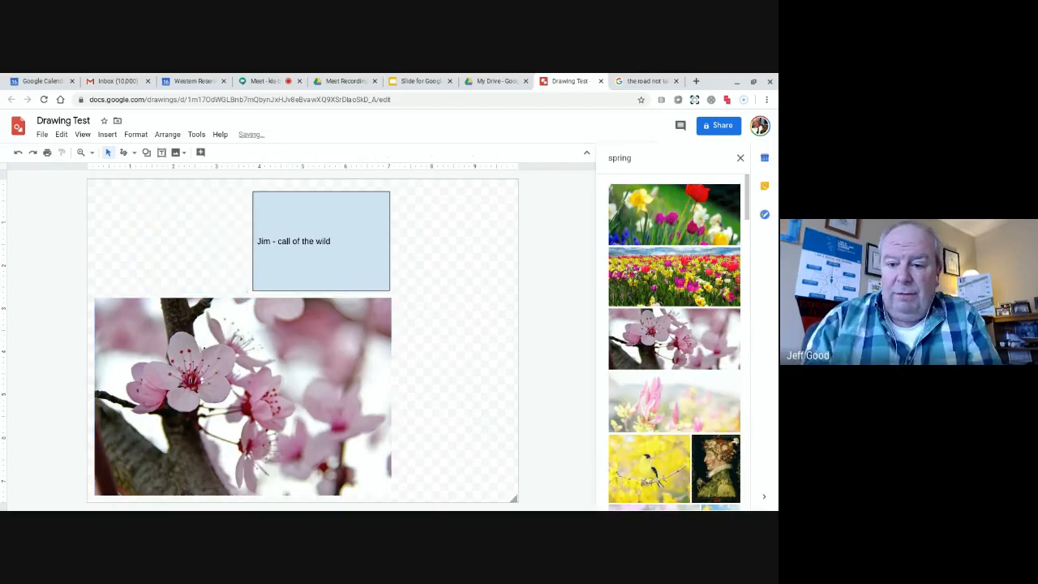
{"action": "left_click", "coordinate": [315, 269]}
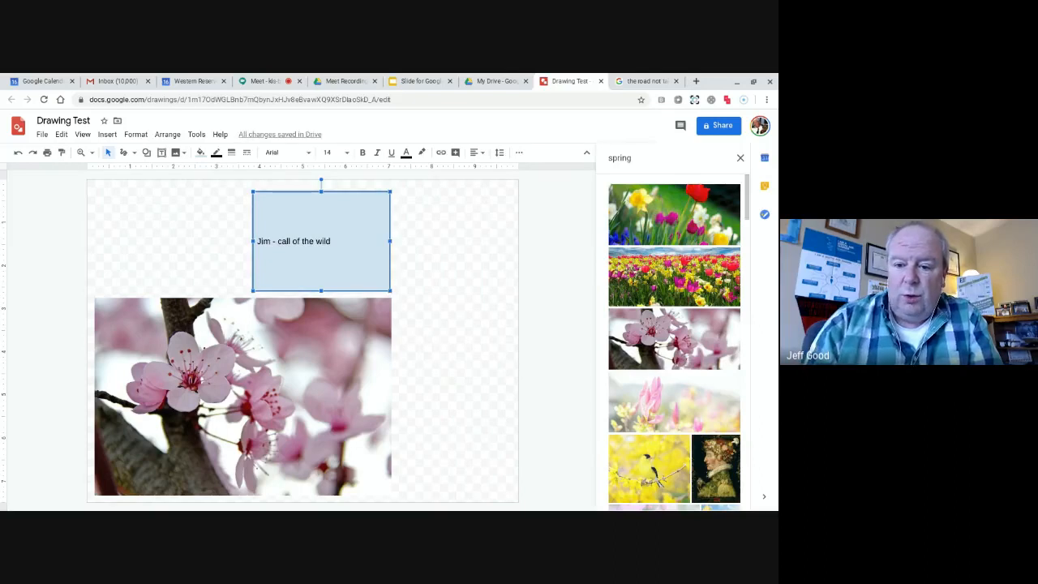
{"action": "key", "text": "Delete"}
{"action": "left_click", "coordinate": [267, 358]}
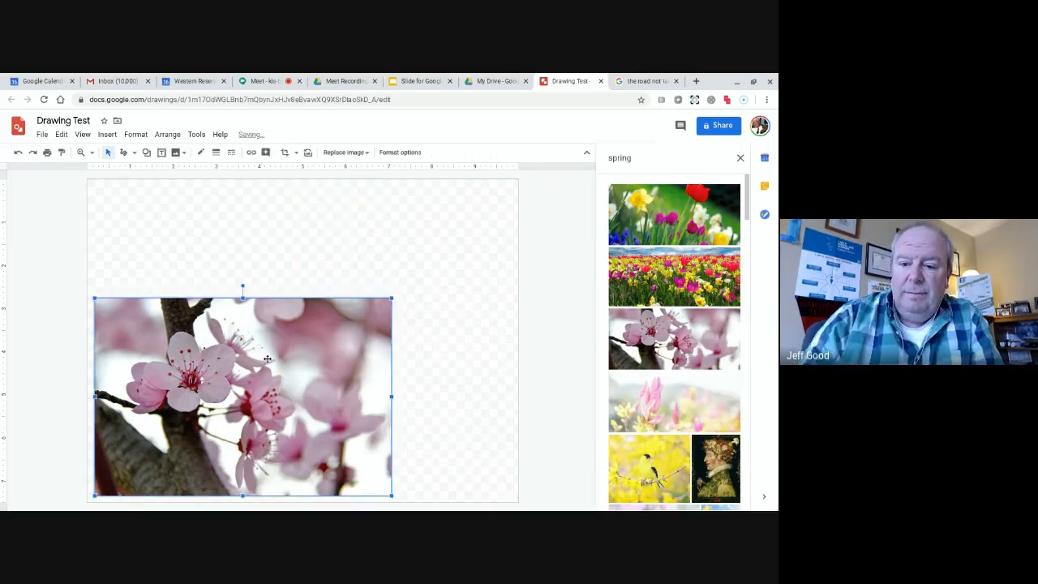
{"action": "key", "text": "Delete"}
- Switch to the Google image results and copy the image address of the gray "The Road Not Taken" poem print
{"action": "left_click", "coordinate": [654, 82]}
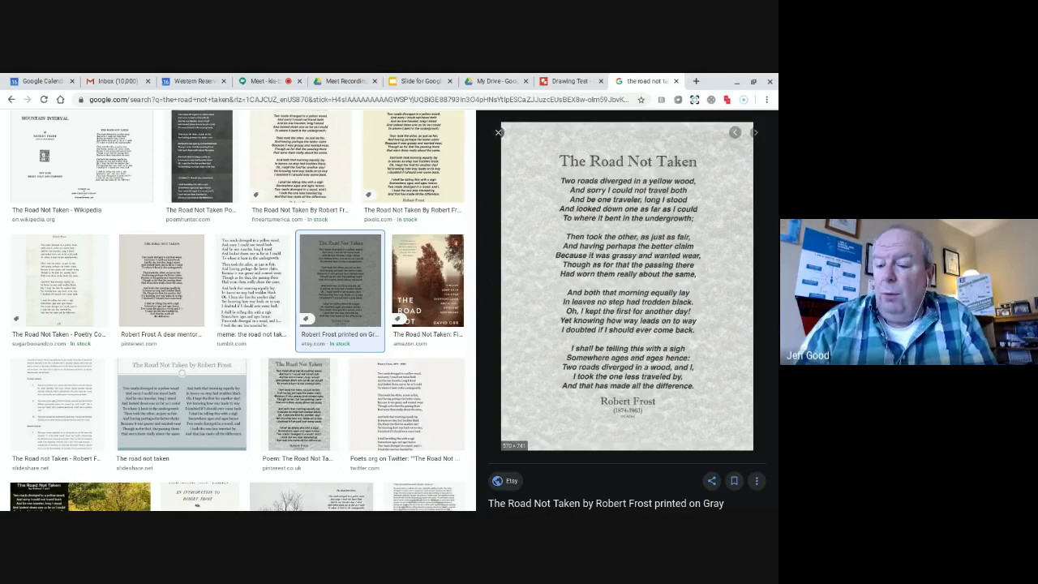
{"action": "right_click", "coordinate": [578, 286]}
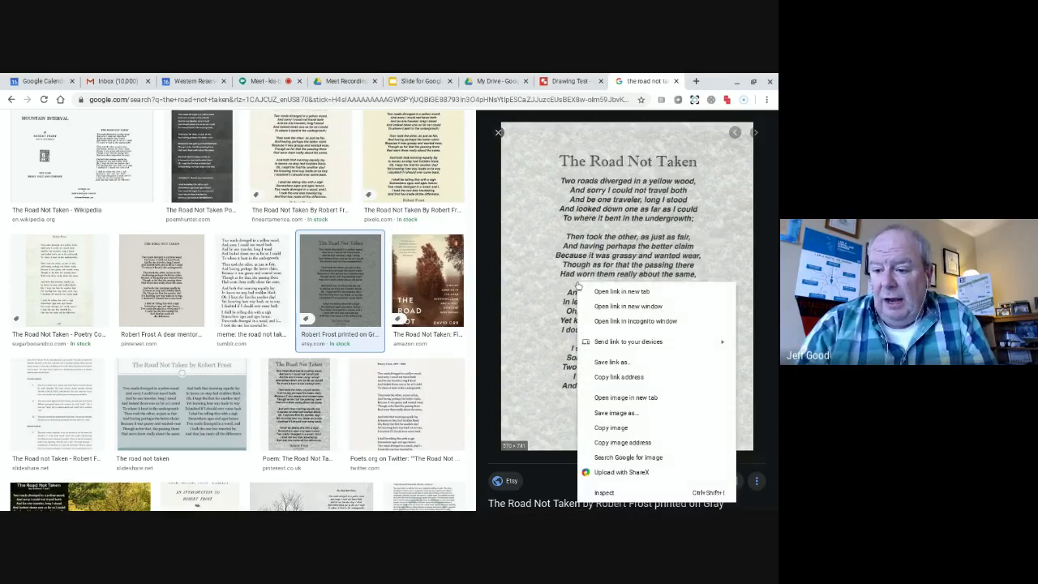
{"action": "left_click", "coordinate": [634, 443]}
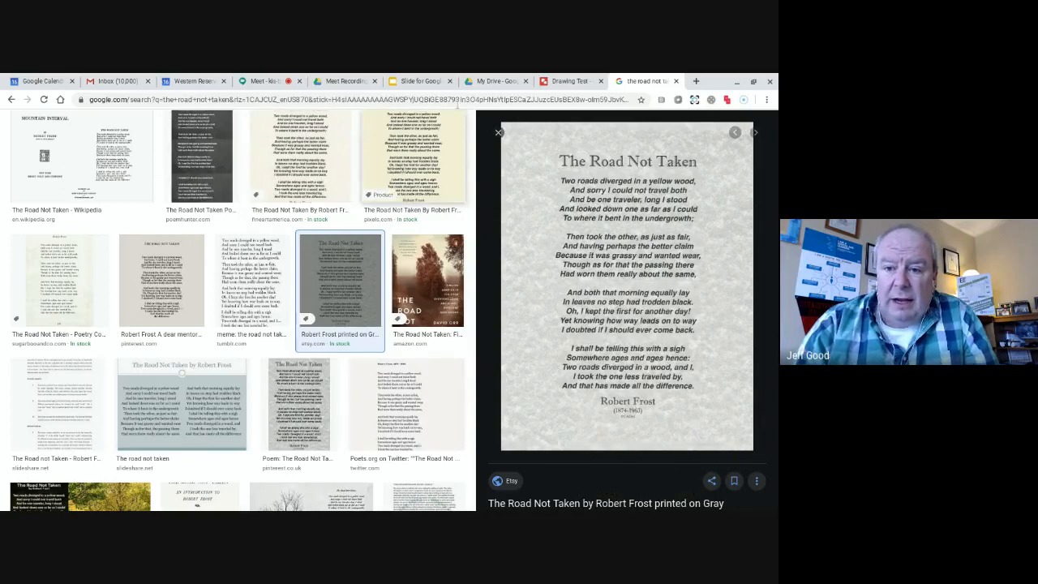
- Return to the "Drawing Test" drawing and insert the poem image by URL using the copied address
{"action": "left_click", "coordinate": [563, 81]}
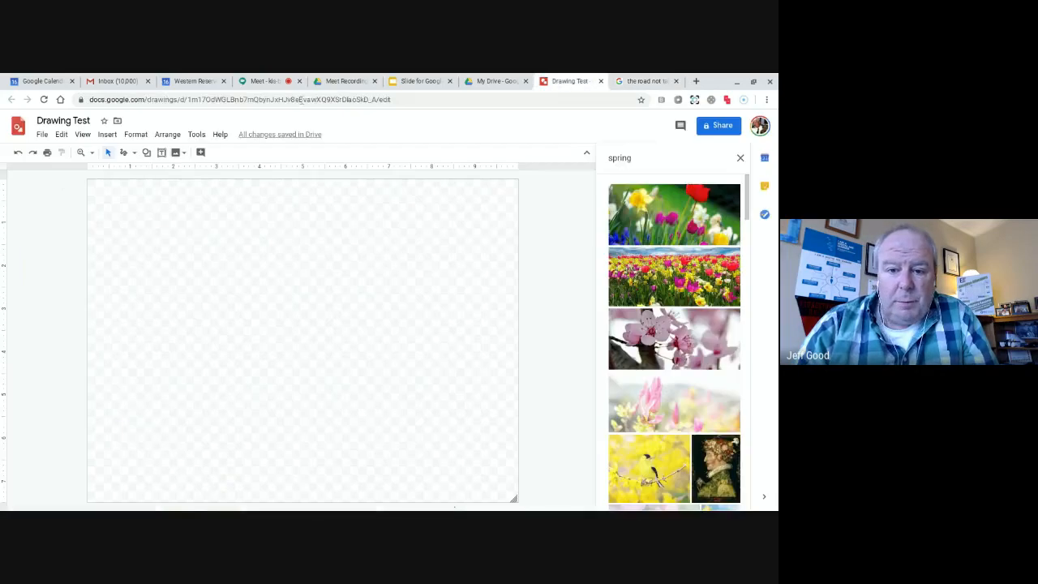
{"action": "left_click", "coordinate": [108, 135]}
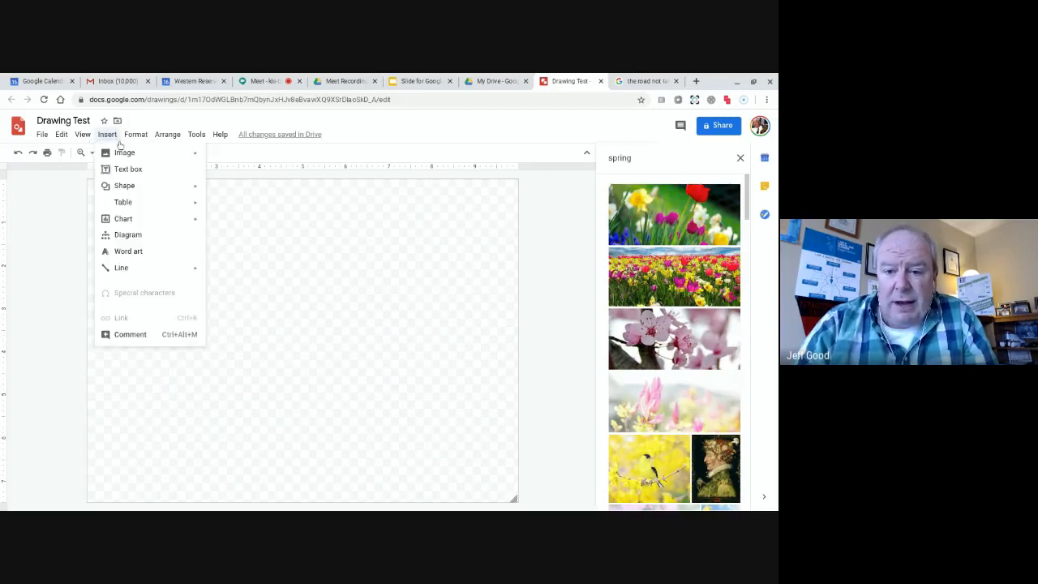
{"action": "mouse_move", "coordinate": [120, 156]}
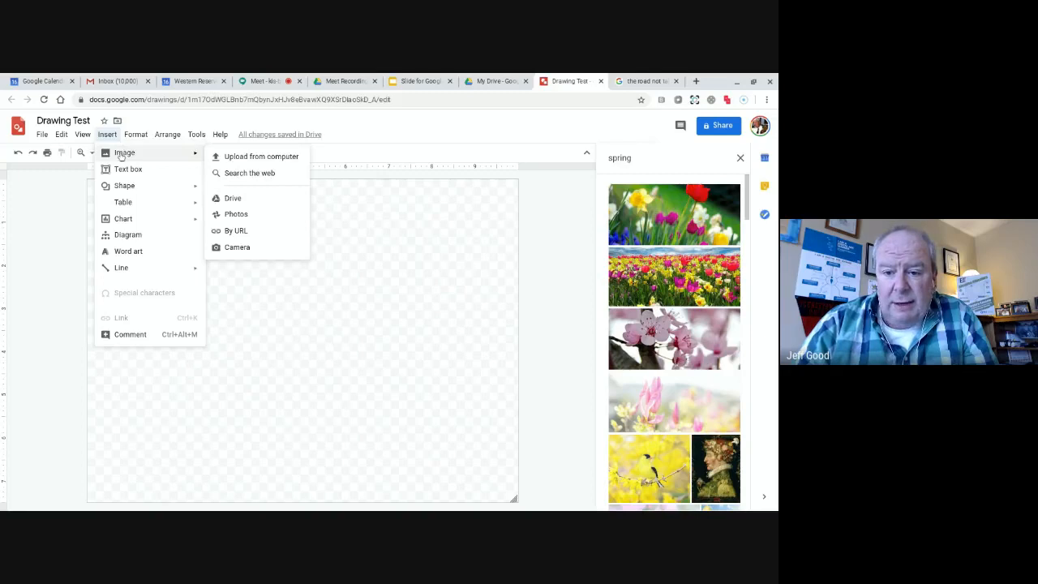
{"action": "left_click", "coordinate": [232, 231]}
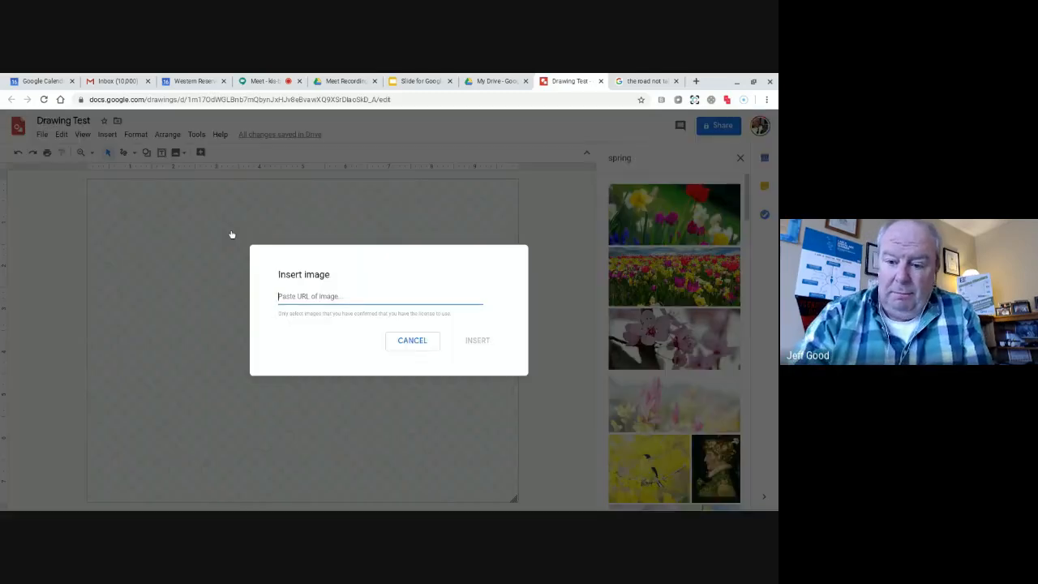
{"action": "key", "text": "ctrl+v"}
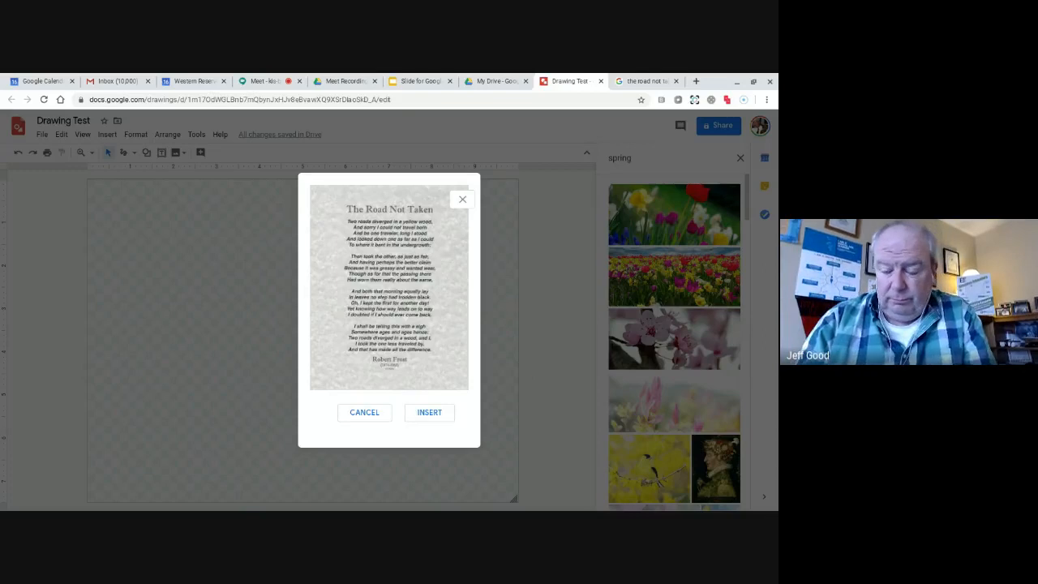
{"action": "left_click", "coordinate": [429, 413]}
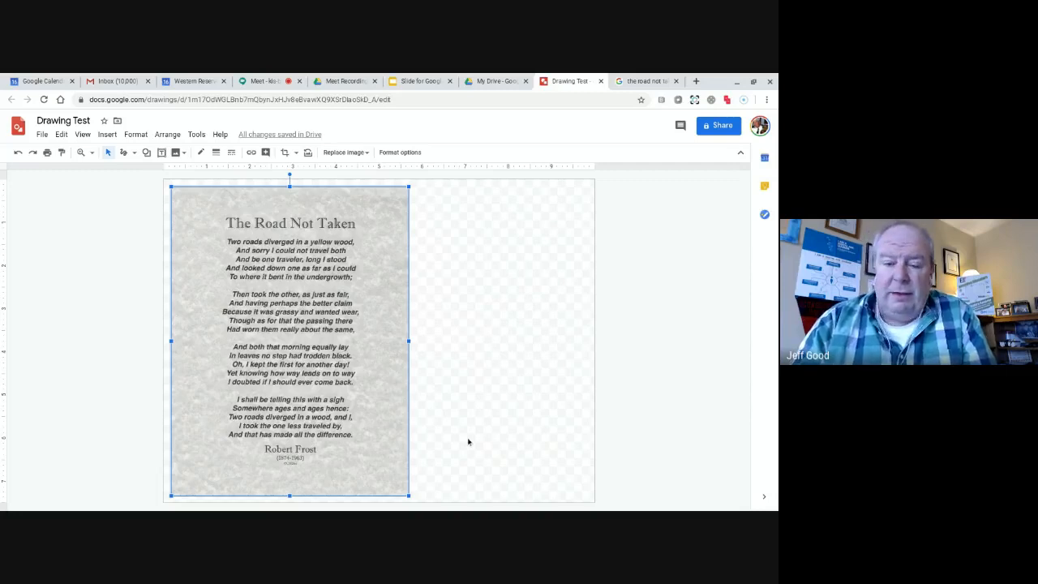
- Draw a rectangle about 4 by 1.6 inches beside the upper part of the poem and enter a student's first name
{"action": "left_click", "coordinate": [108, 135]}
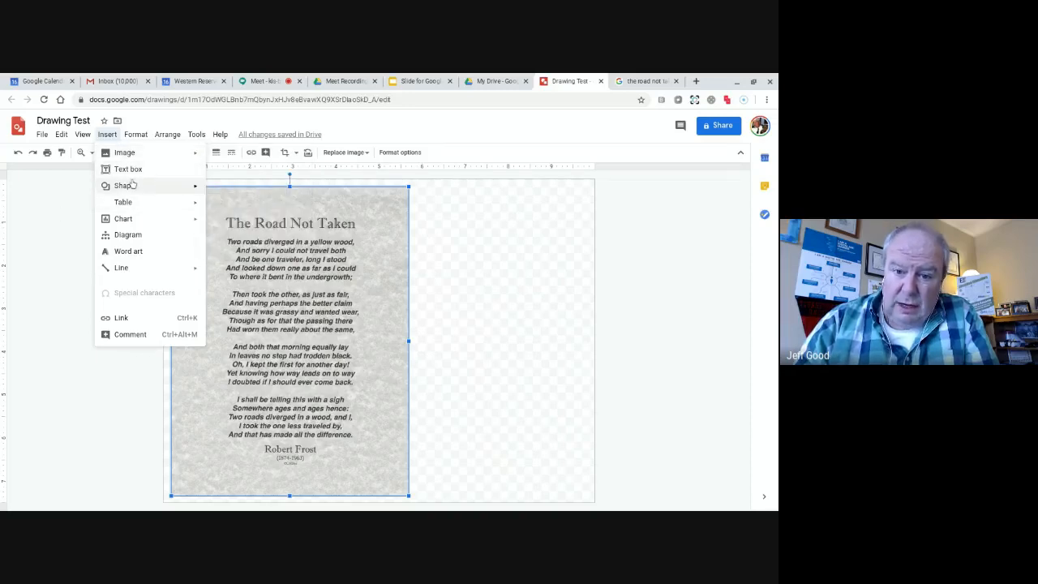
{"action": "mouse_move", "coordinate": [129, 186]}
{"action": "mouse_move", "coordinate": [232, 190]}
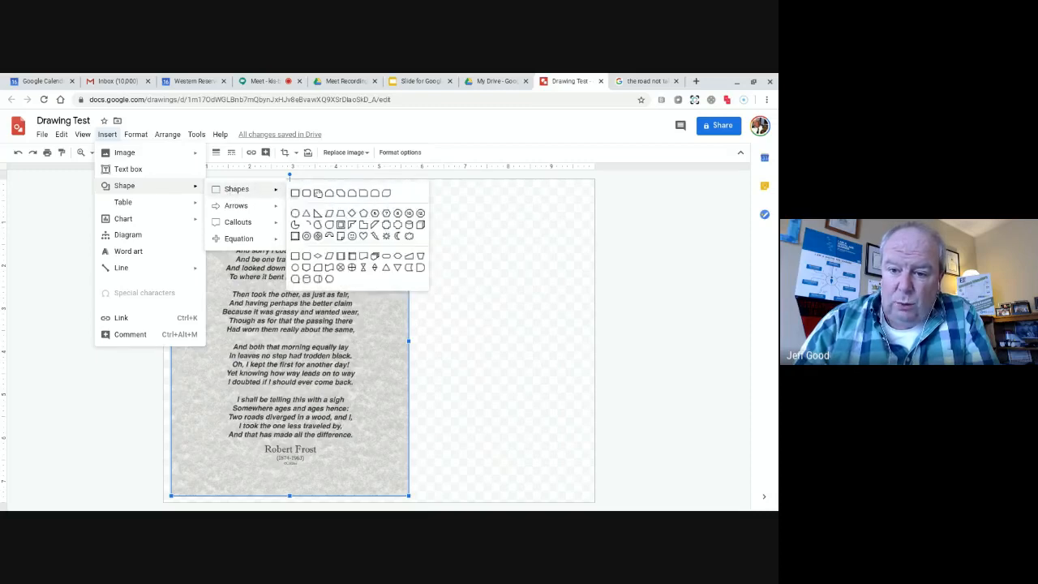
{"action": "left_click", "coordinate": [294, 194]}
{"action": "left_click_drag", "start_coordinate": [417, 188], "coordinate": [590, 256]}
{"action": "left_click_drag", "start_coordinate": [588, 256], "coordinate": [588, 255]}
{"action": "type", "text": "Jim"}
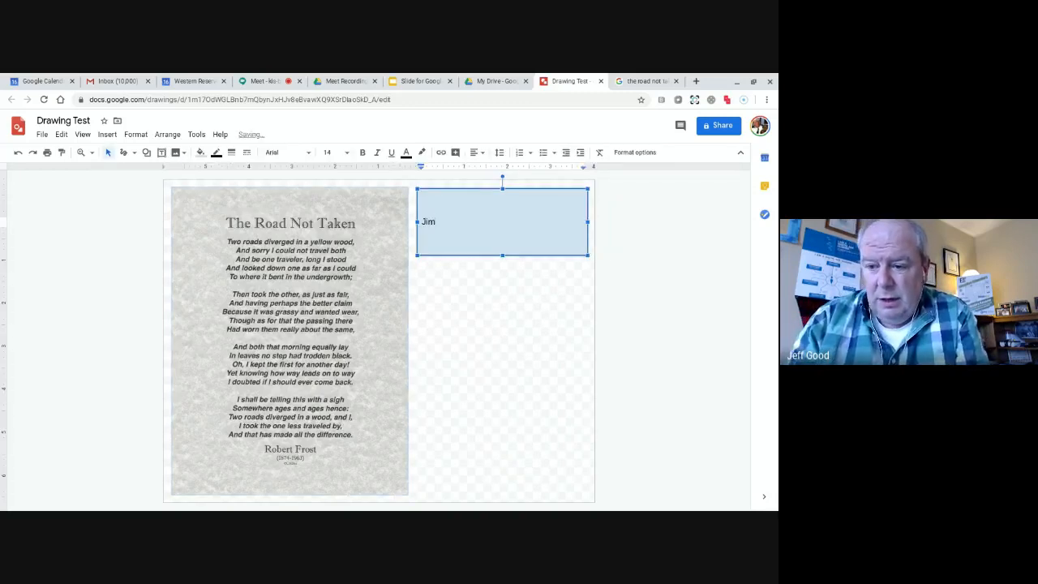
- Duplicate the name rectangle and align the copy directly below the original with a small gap
{"action": "left_click", "coordinate": [530, 255]}
{"action": "key", "text": "ctrl+d"}
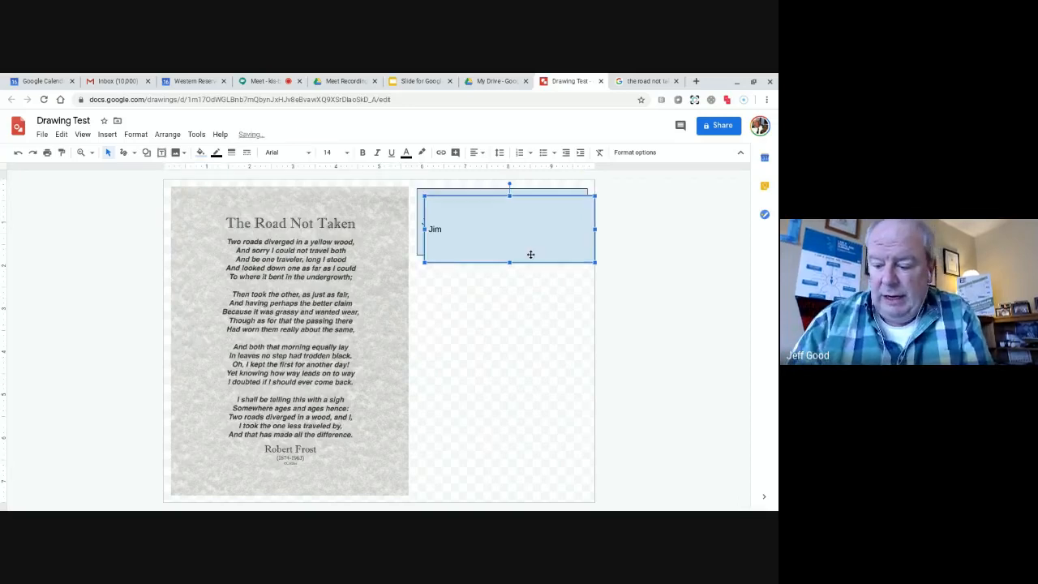
{"action": "left_click_drag", "start_coordinate": [530, 254], "coordinate": [523, 320]}
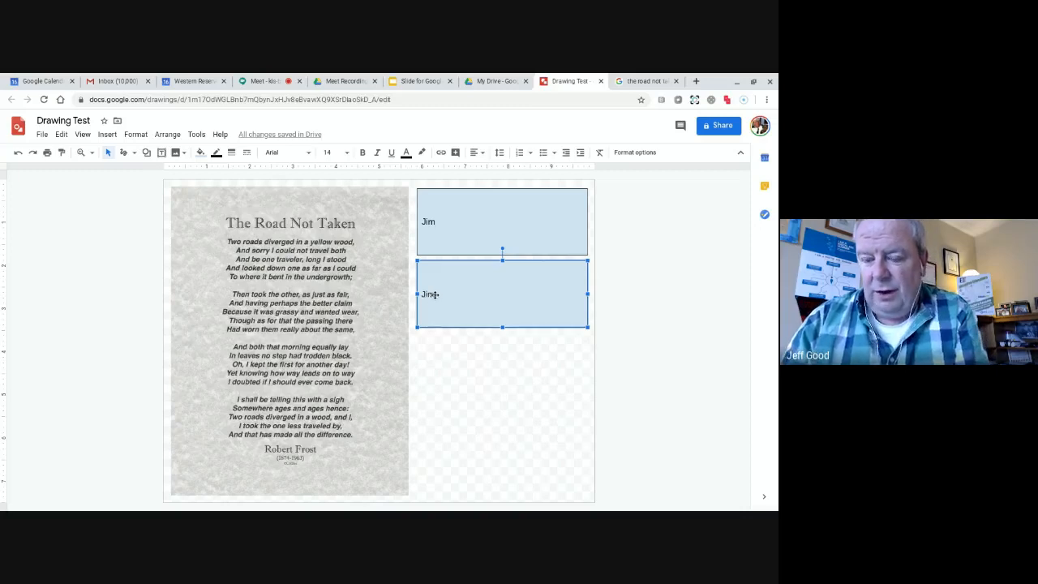
- Replace the lower rectangle's text with another student's first name
{"action": "left_click", "coordinate": [434, 297]}
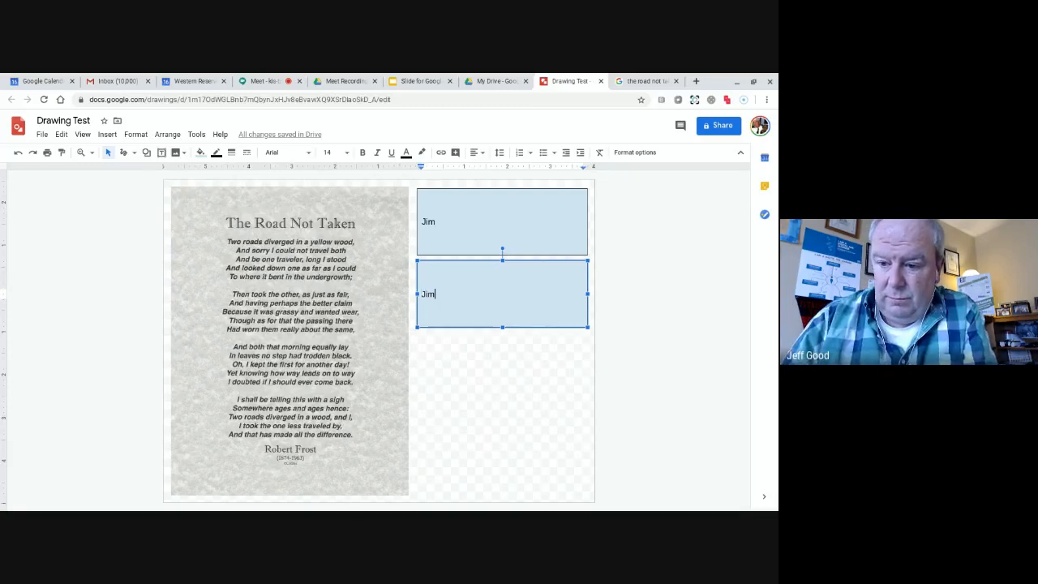
{"action": "key", "text": "BackSpace"}
{"action": "key", "text": "BackSpace"}
{"action": "key", "text": "BackSpace"}
{"action": "type", "text": "holly"}
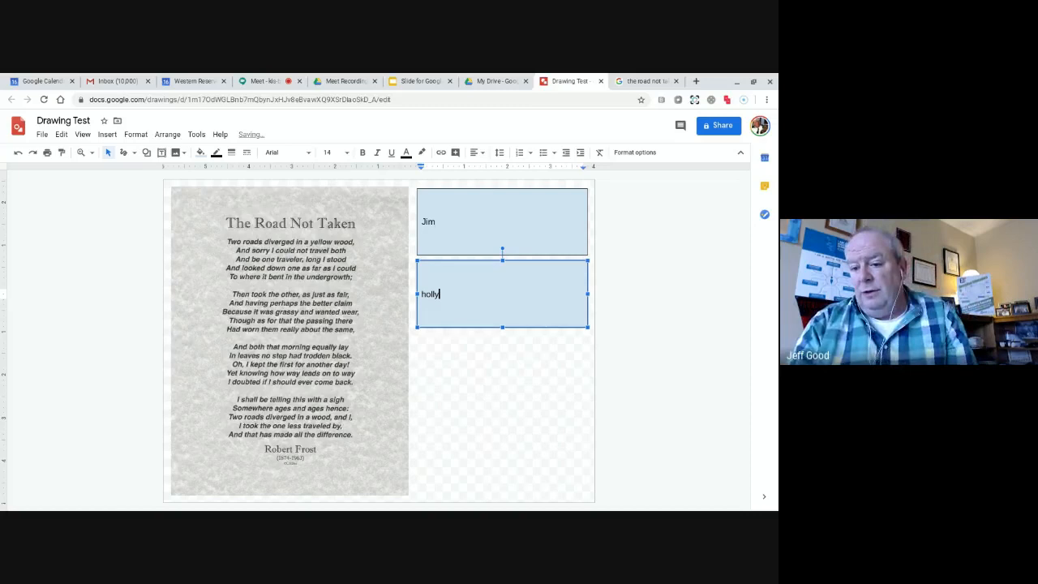
{"action": "left_click", "coordinate": [443, 353]}
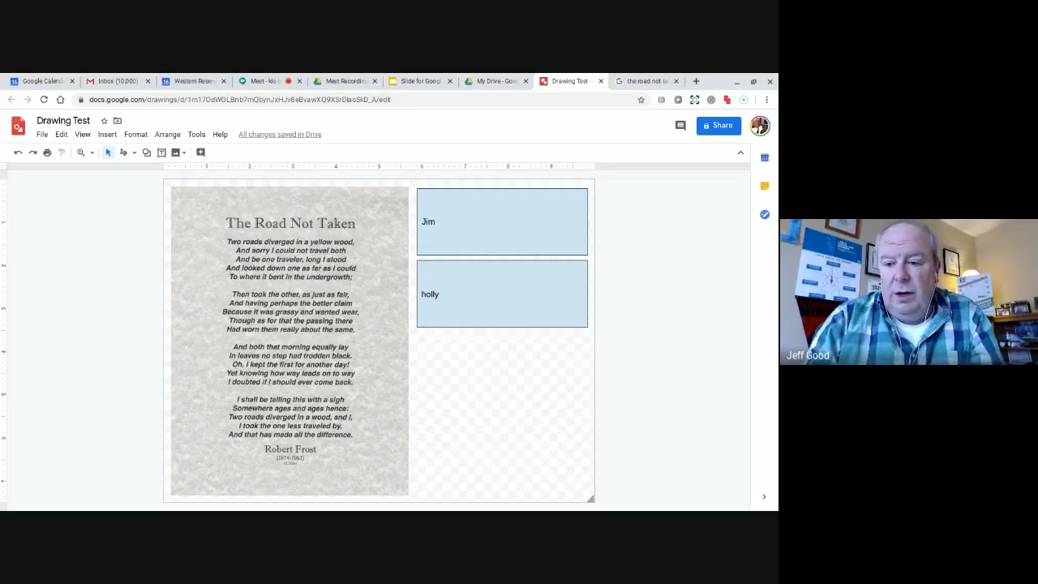
- Delete both name rectangles and the poem image from the canvas
{"action": "left_click", "coordinate": [479, 232]}
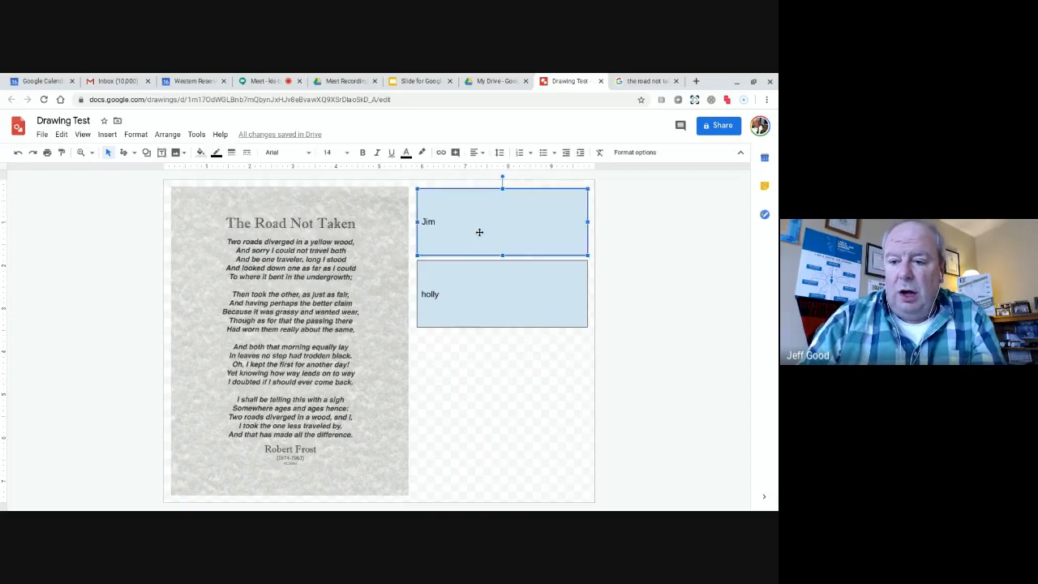
{"action": "key", "text": "Delete"}
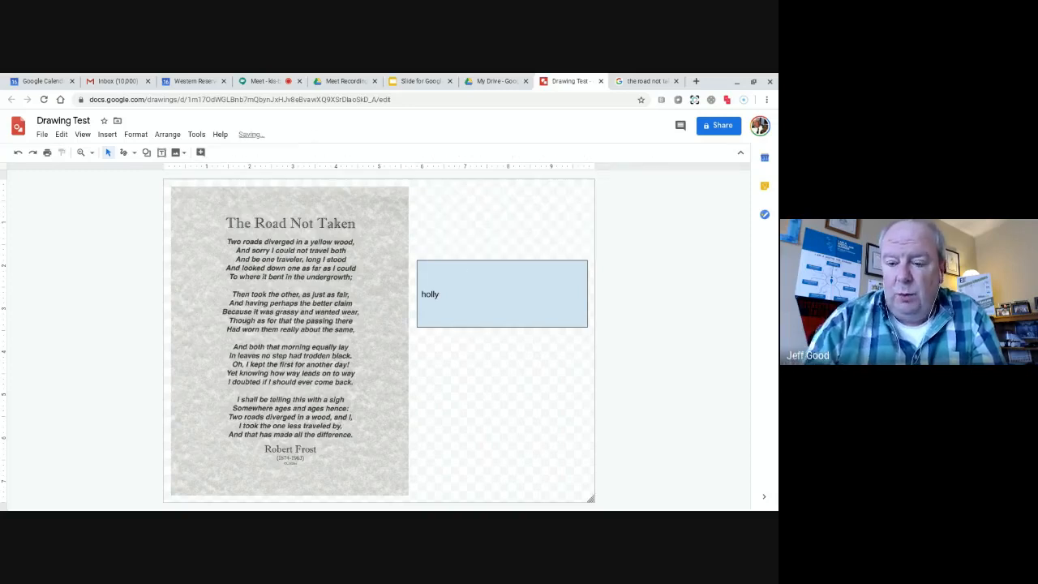
{"action": "left_click", "coordinate": [477, 295]}
{"action": "key", "text": "Delete"}
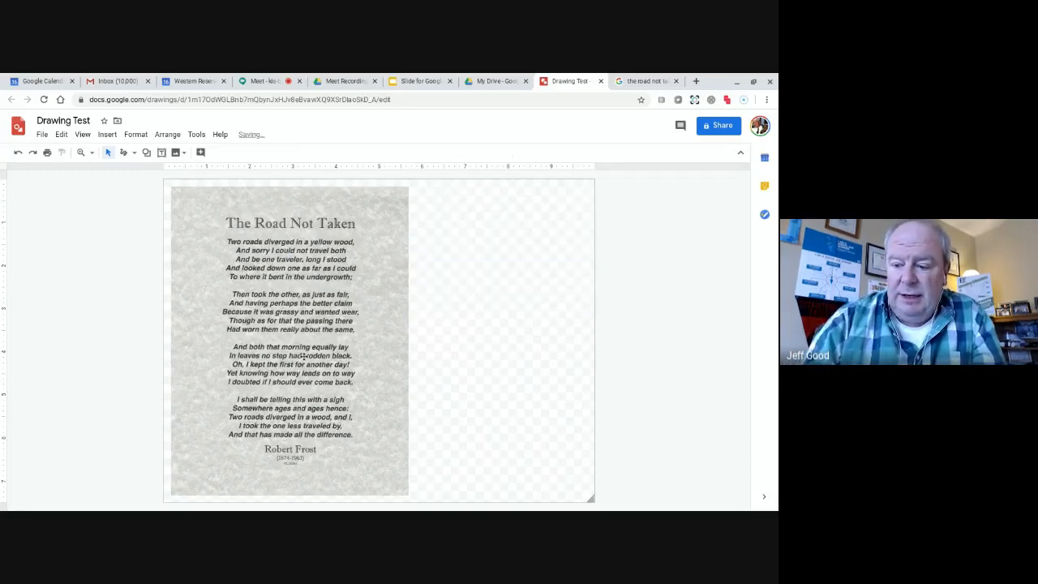
{"action": "left_click", "coordinate": [303, 355]}
{"action": "key", "text": "Delete"}
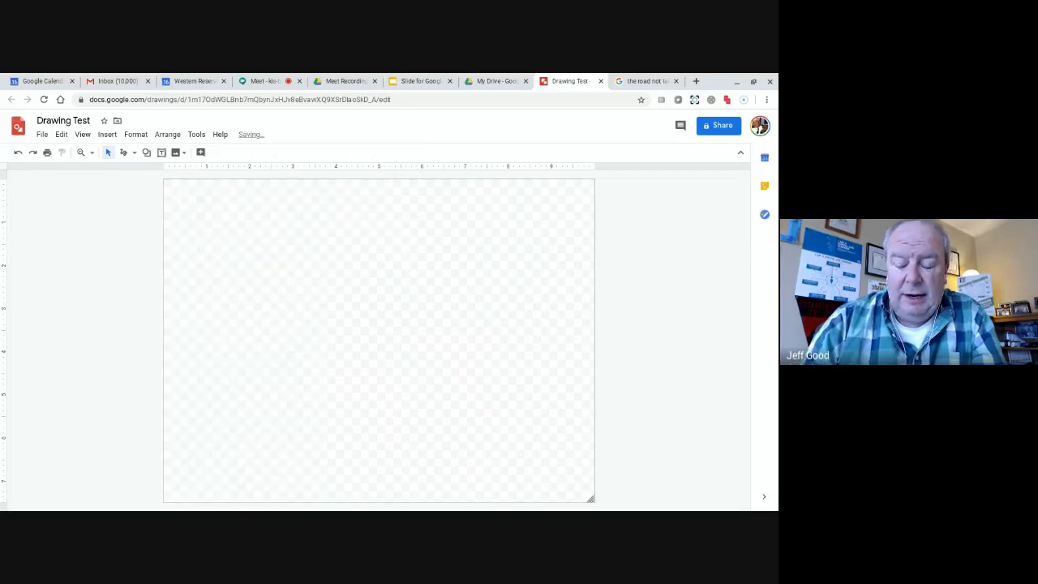
- Draw a nearly horizontal line about 9.3 inches long across the middle of the canvas
{"action": "left_click", "coordinate": [109, 136]}
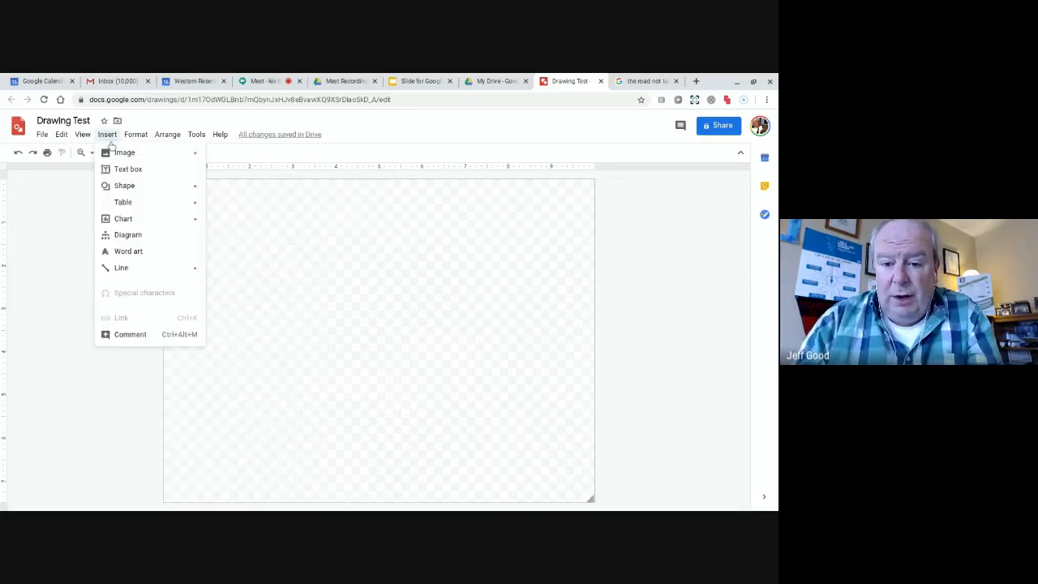
{"action": "mouse_move", "coordinate": [121, 271]}
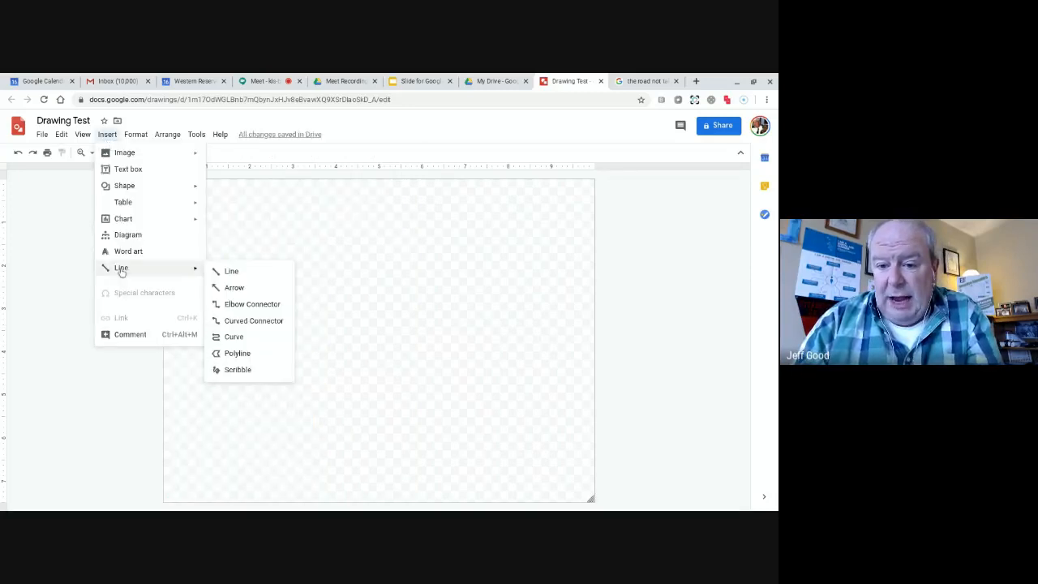
{"action": "left_click", "coordinate": [231, 275]}
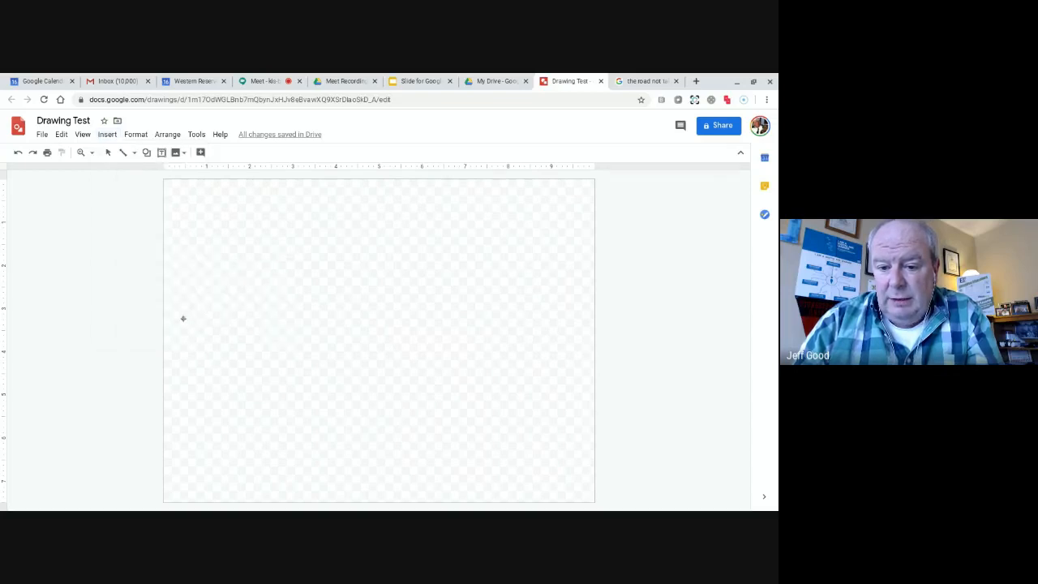
{"action": "mouse_move", "coordinate": [180, 330]}
{"action": "left_mouse_down"}
{"action": "mouse_move", "coordinate": [387, 357]}
{"action": "mouse_move", "coordinate": [580, 327]}
{"action": "left_mouse_up"}
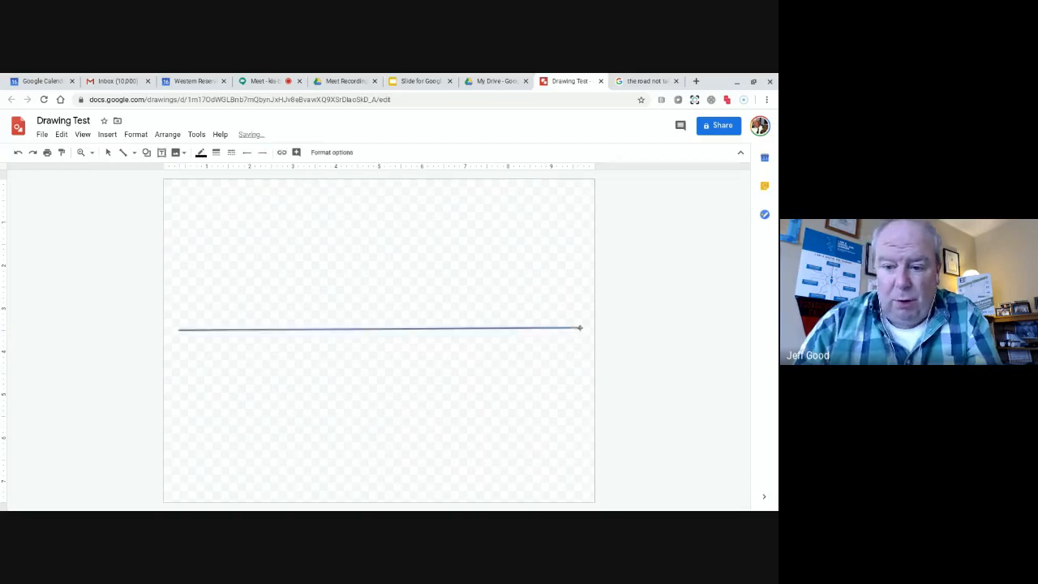
- Draw a rectangle about 3.9 by 0.4 inches centred near the canvas's upper edge and enter "Space Program" in it
{"action": "left_click", "coordinate": [111, 137]}
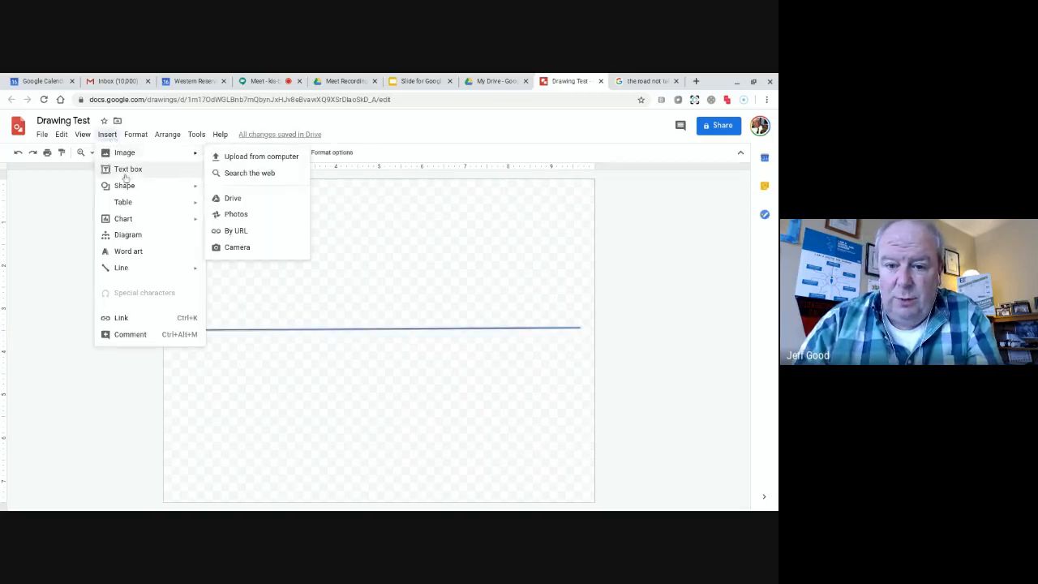
{"action": "mouse_move", "coordinate": [122, 188]}
{"action": "mouse_move", "coordinate": [229, 189]}
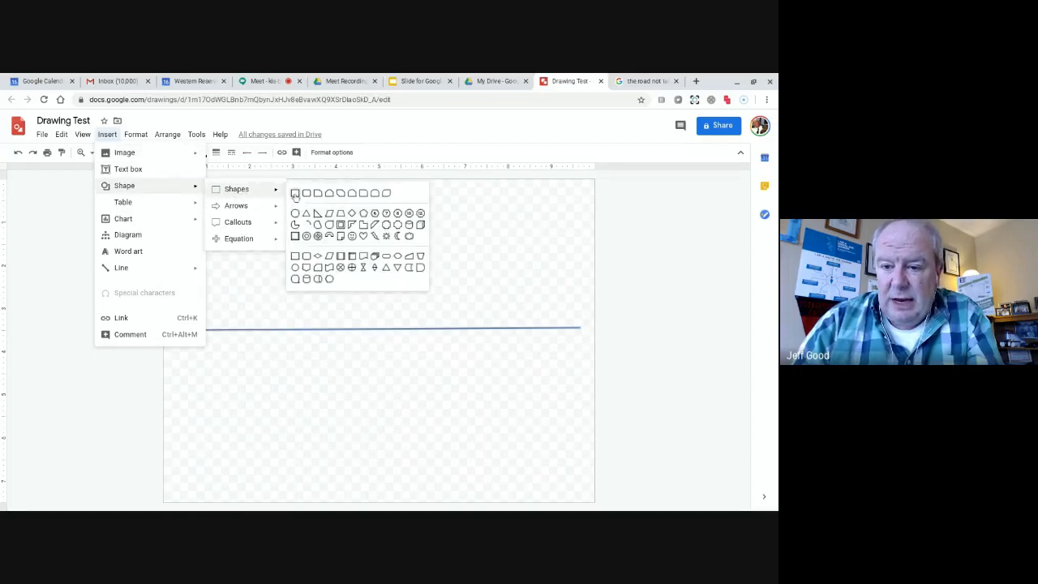
{"action": "left_click", "coordinate": [295, 194]}
{"action": "left_click_drag", "start_coordinate": [295, 196], "coordinate": [461, 211]}
{"action": "type", "text": "Spoac"}
{"action": "key", "text": "BackSpace"}
{"action": "key", "text": "BackSpace"}
{"action": "key", "text": "BackSpace"}
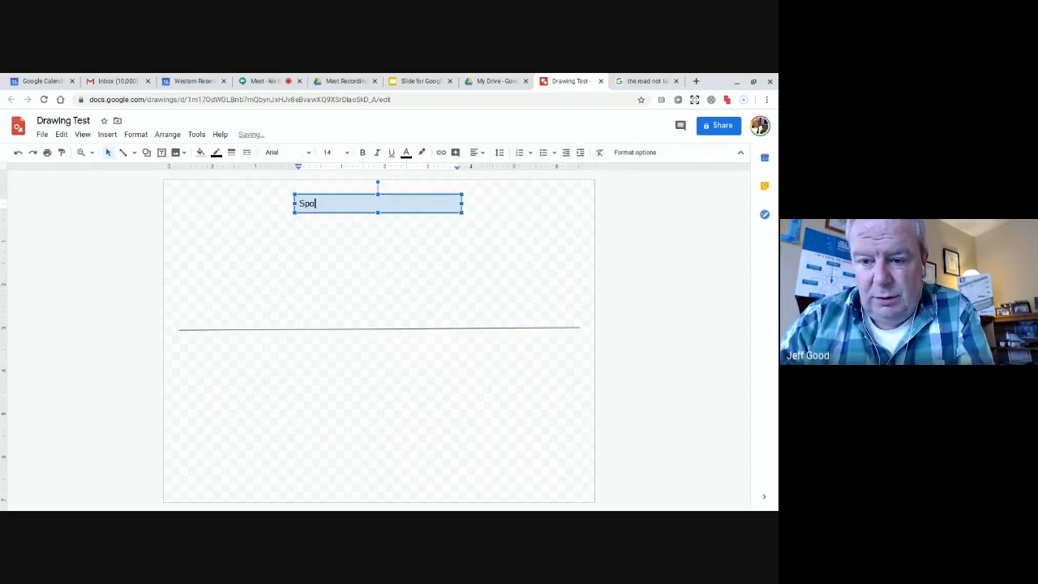
{"action": "type", "text": "ace Program"}
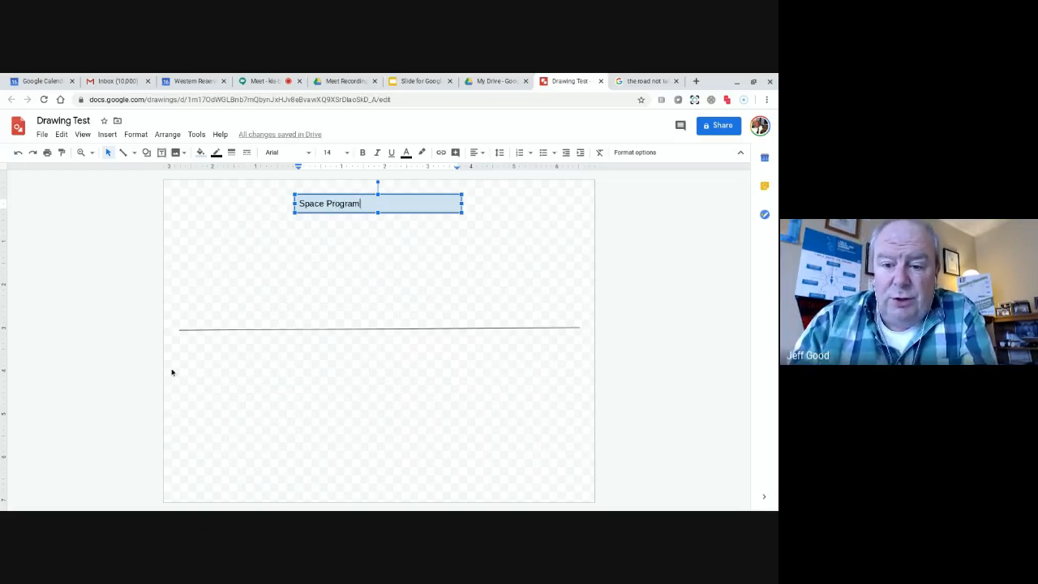
{"action": "left_click", "coordinate": [173, 343]}
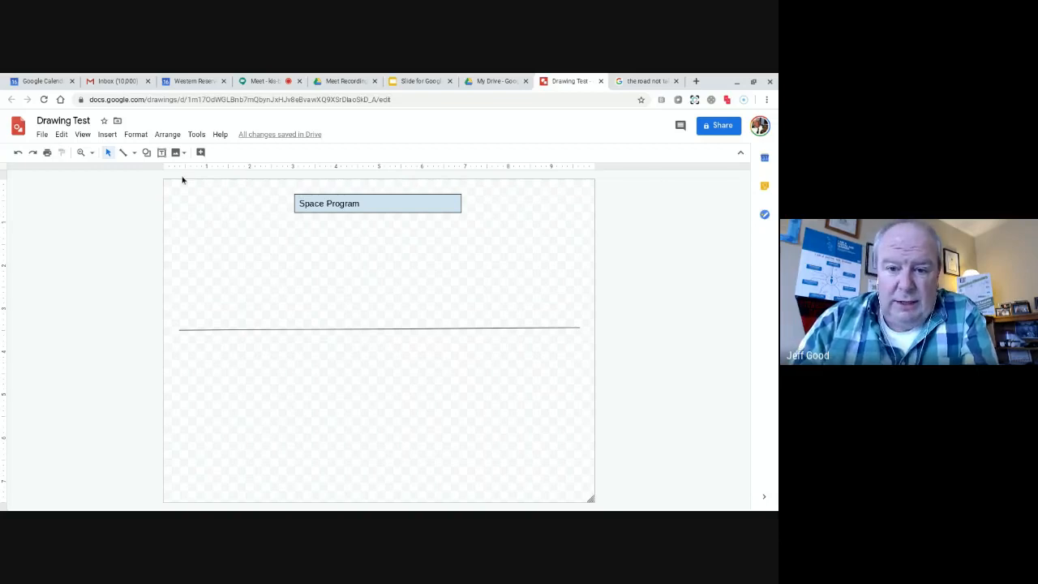
{"action": "left_click", "coordinate": [106, 136]}
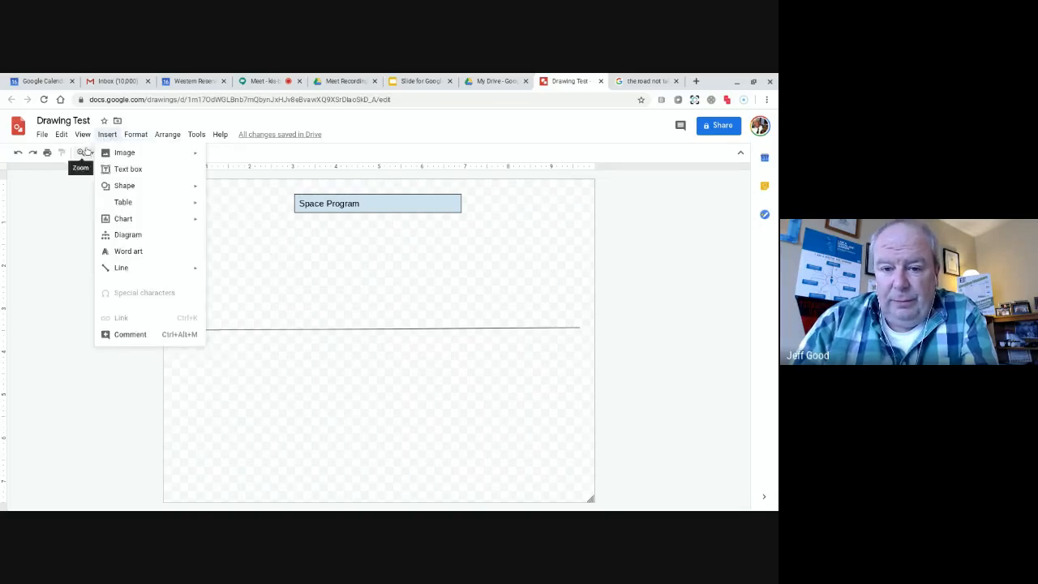
{"action": "mouse_move", "coordinate": [114, 154]}
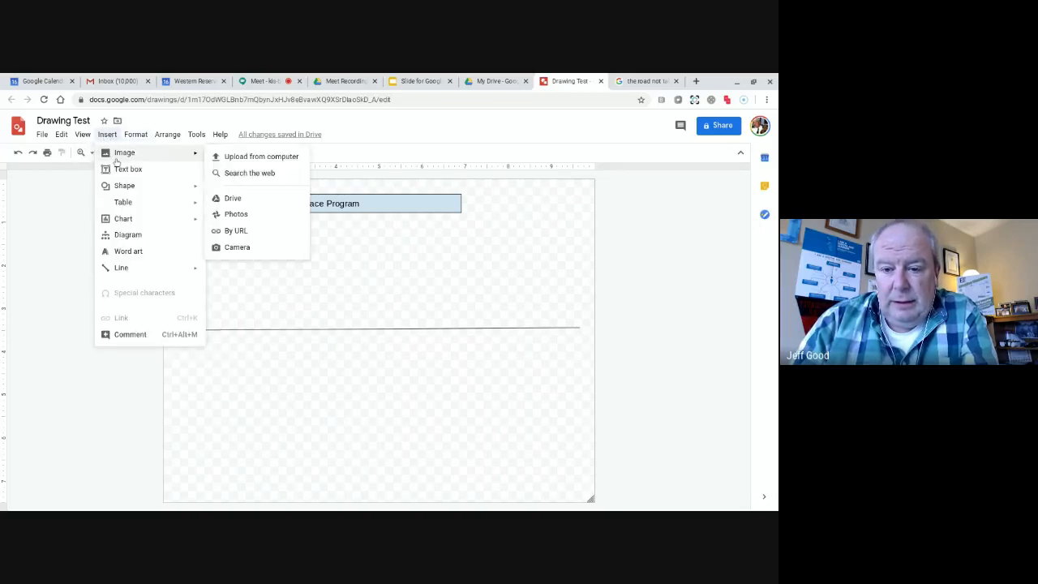
{"action": "left_click", "coordinate": [230, 199]}
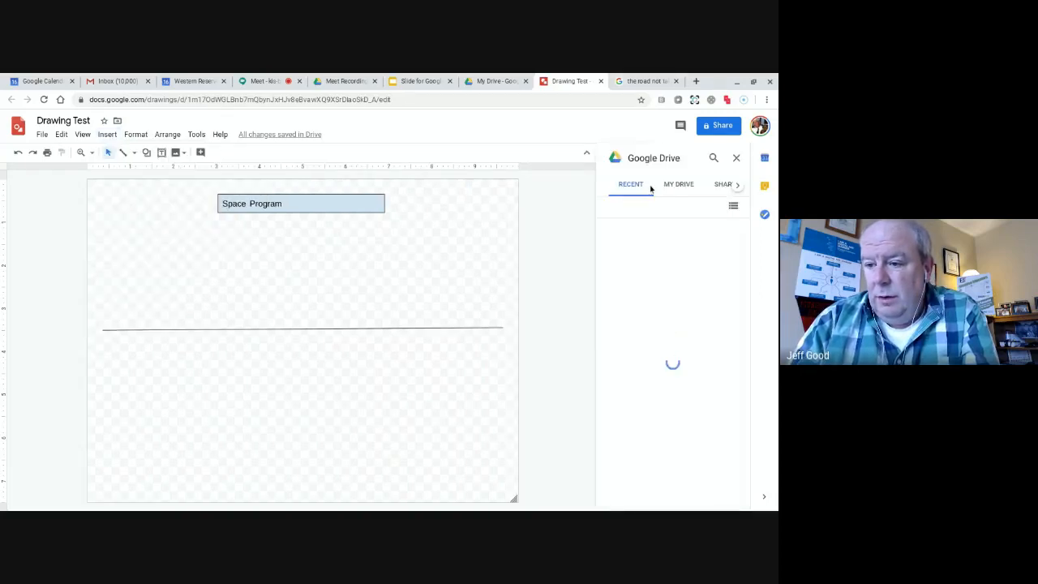
{"action": "left_click", "coordinate": [714, 160]}
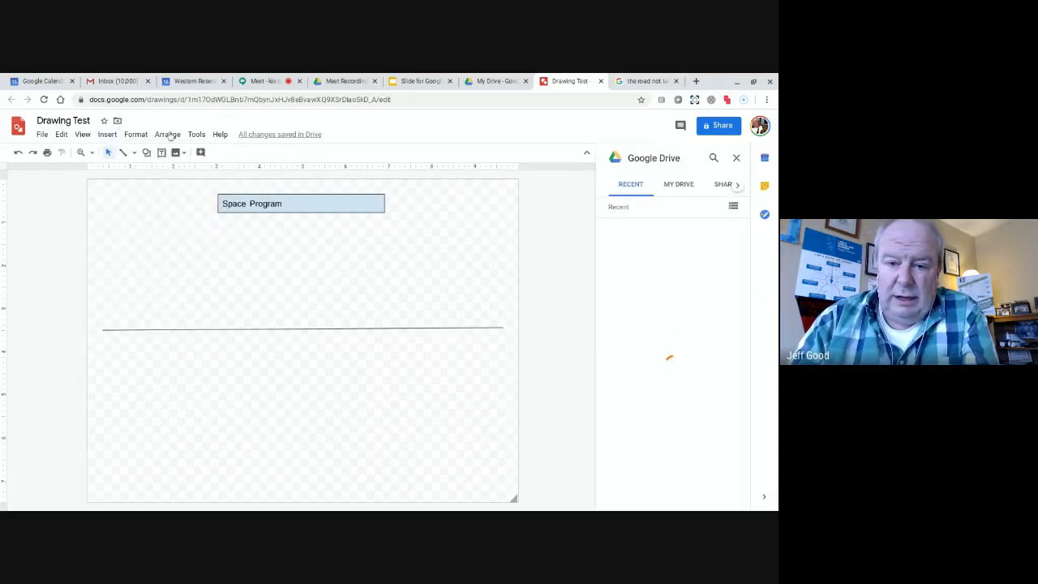
- Search the web for images of "gemini space" from within the drawing
{"action": "left_click", "coordinate": [106, 135]}
{"action": "mouse_move", "coordinate": [122, 156]}
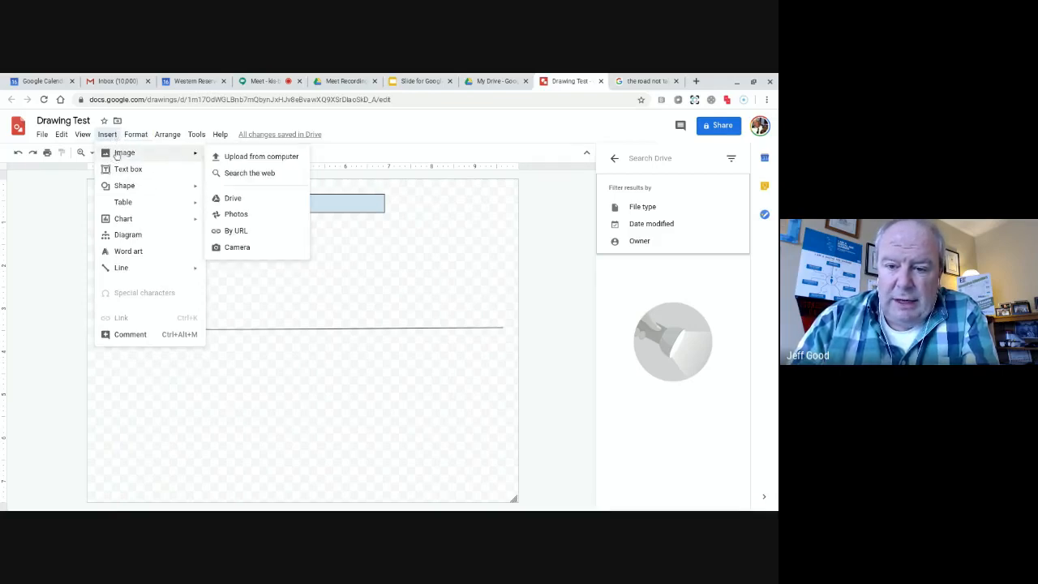
{"action": "left_click", "coordinate": [236, 174]}
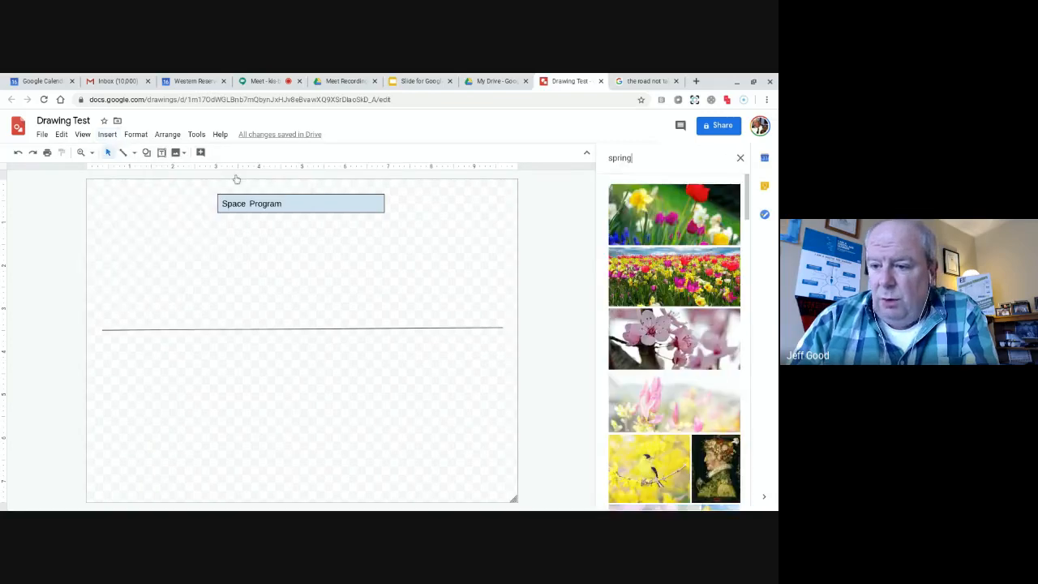
{"action": "left_click", "coordinate": [616, 160]}
{"action": "key", "text": "BackSpace"}
{"action": "key", "text": "BackSpace"}
{"action": "key", "text": "BackSpace"}
{"action": "key", "text": "BackSpace"}
{"action": "key", "text": "BackSpace"}
{"action": "key", "text": "BackSpace"}
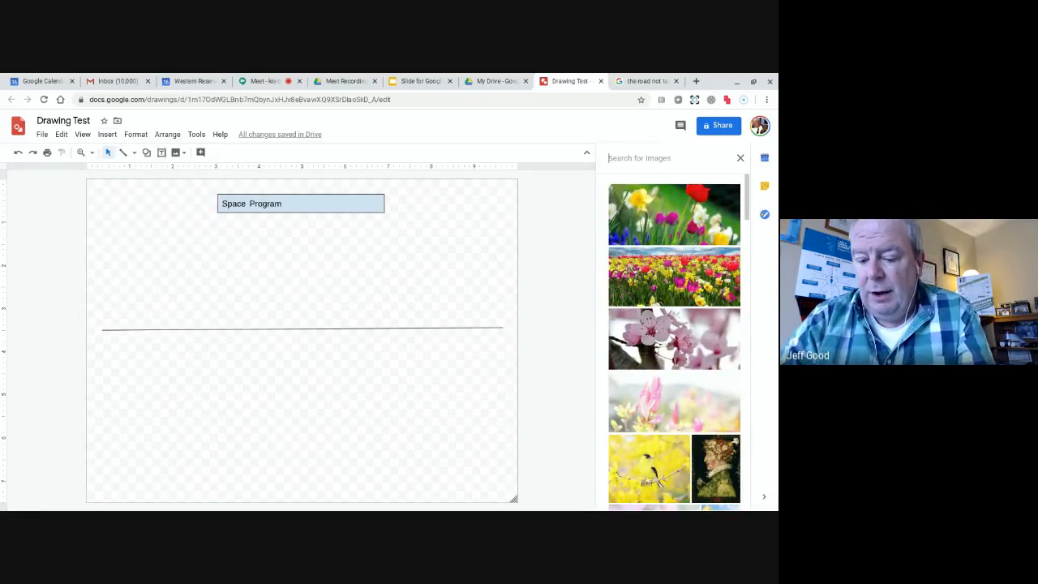
{"action": "type", "text": "gemini s"}
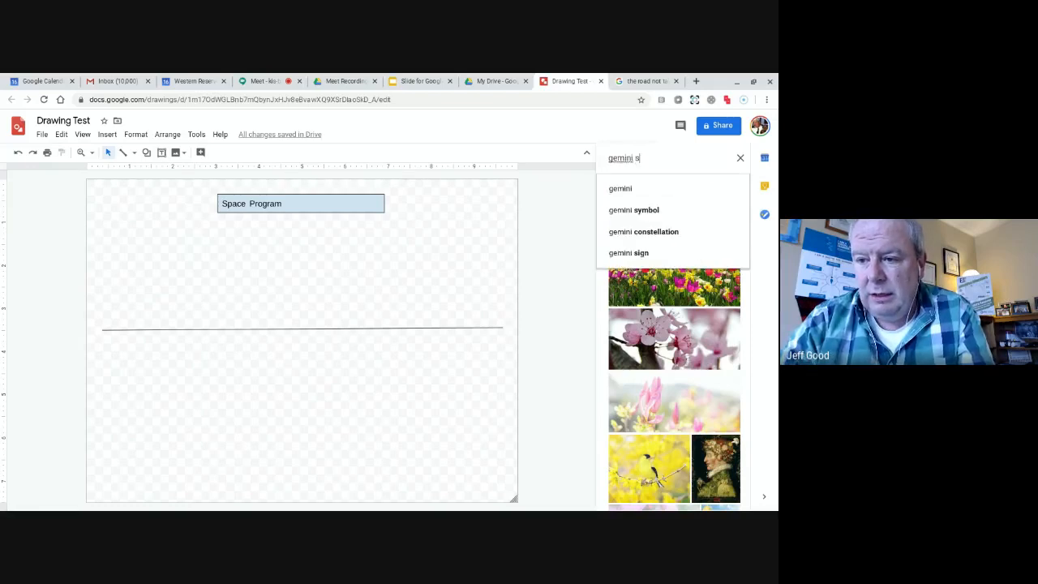
{"action": "type", "text": "pace"}
{"action": "key", "text": "Return"}
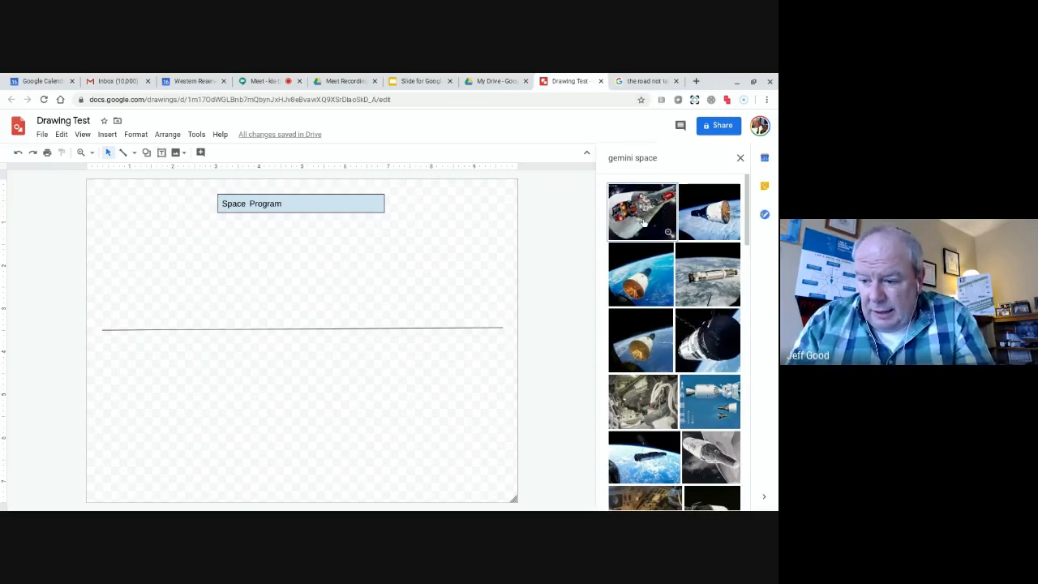
- Insert the cutaway spacecraft image, shrink it to about 1.8 by 1.3 inches and place it above the line's starting end
{"action": "left_click_drag", "start_coordinate": [643, 220], "coordinate": [132, 387]}
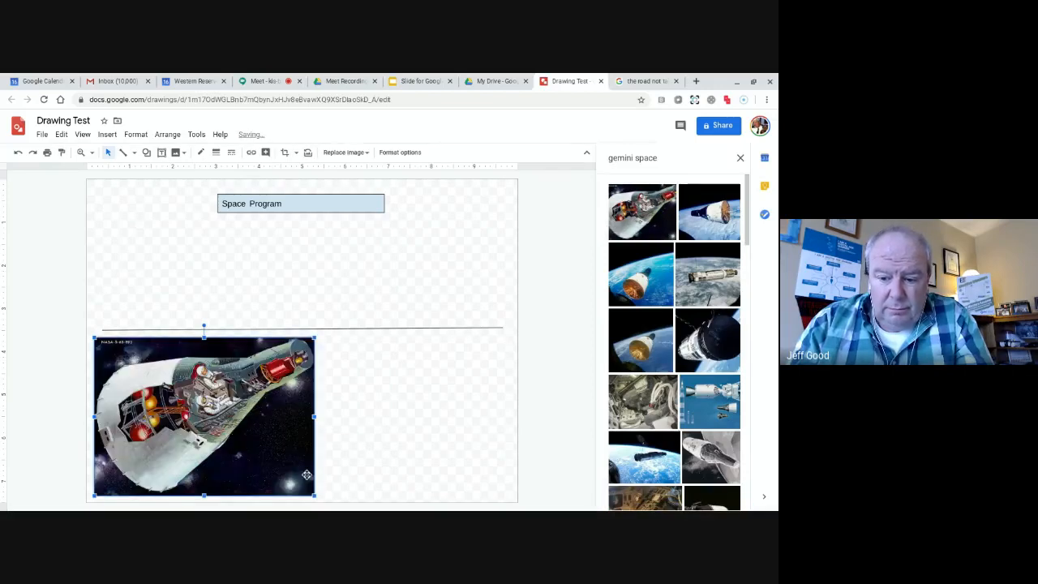
{"action": "left_click_drag", "start_coordinate": [315, 496], "coordinate": [134, 298]}
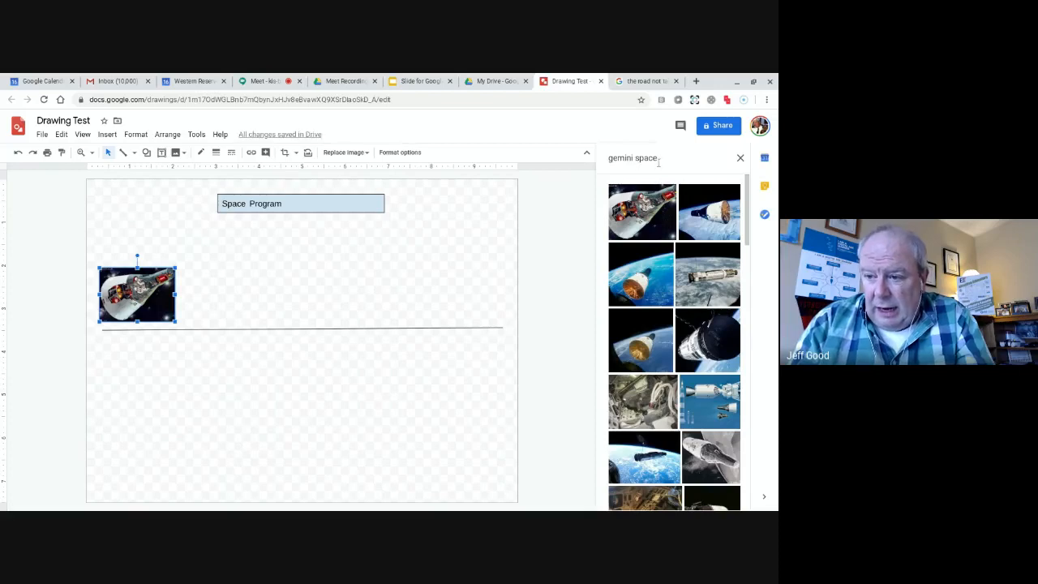
{"action": "key", "text": "Delete"}
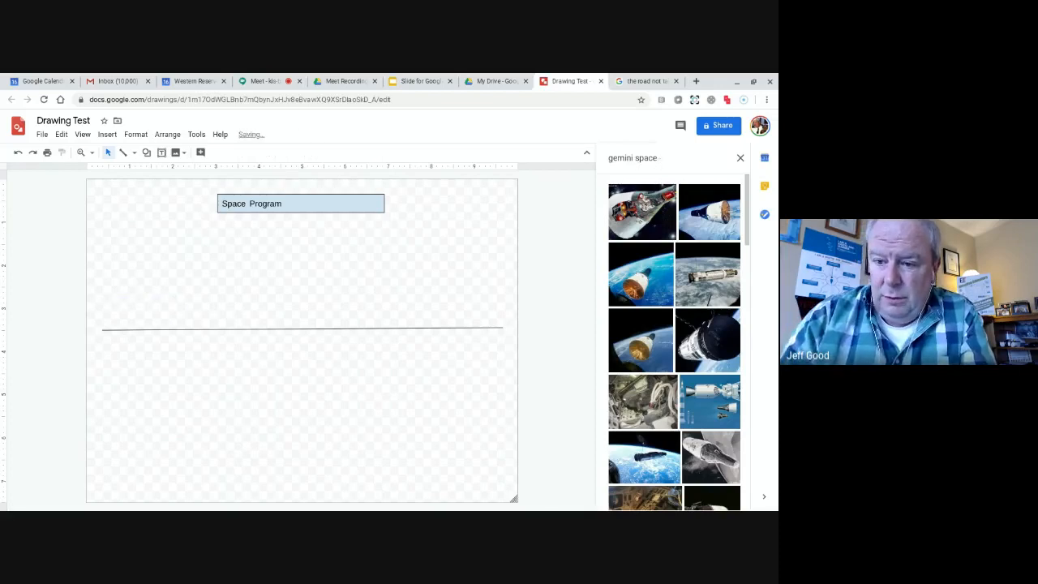
{"action": "left_click", "coordinate": [17, 156]}
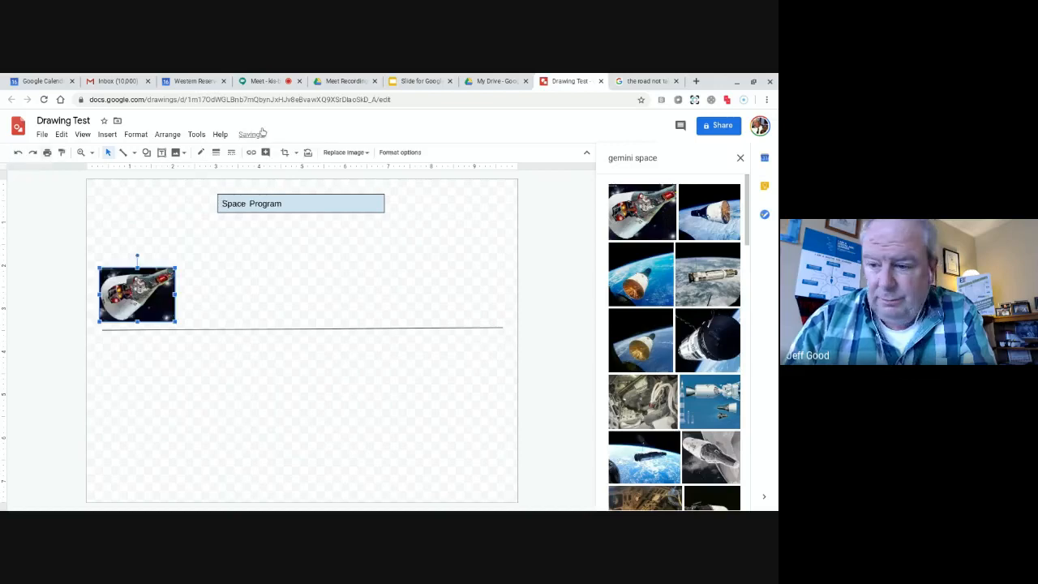
- Search web images for "apollo 11" and place the lunar module photo, about 1.4 inches square, just below the line beyond the first image
{"action": "left_click", "coordinate": [680, 157]}
{"action": "key", "text": "BackSpace"}
{"action": "key", "text": "BackSpace"}
{"action": "key", "text": "BackSpace"}
{"action": "key", "text": "BackSpace"}
{"action": "key", "text": "BackSpace"}
{"action": "key", "text": "BackSpace"}
{"action": "key", "text": "BackSpace"}
{"action": "key", "text": "BackSpace"}
{"action": "key", "text": "BackSpace"}
{"action": "key", "text": "BackSpace"}
{"action": "key", "text": "BackSpace"}
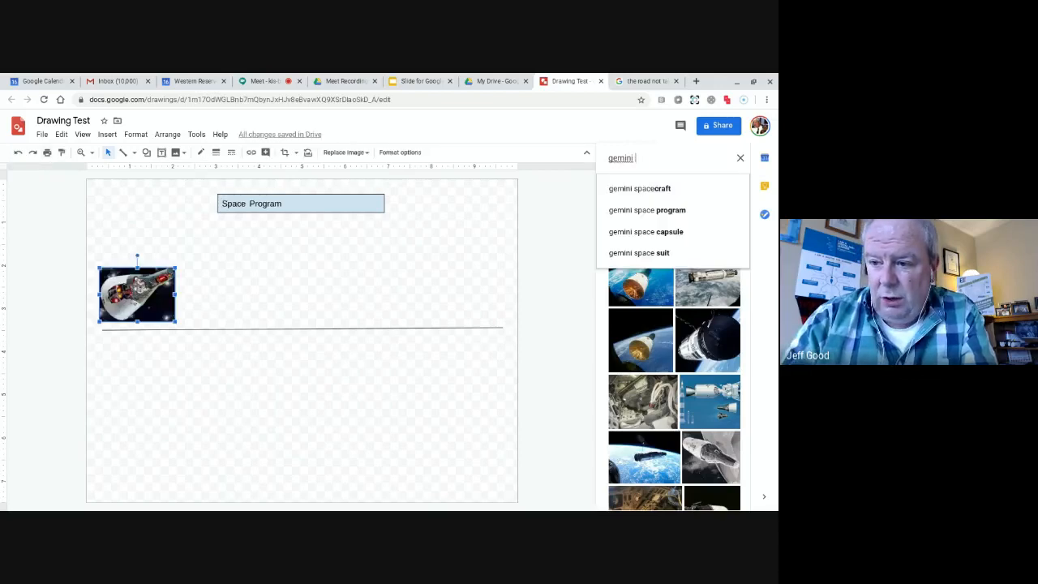
{"action": "key", "text": "BackSpace"}
{"action": "type", "text": "a"}
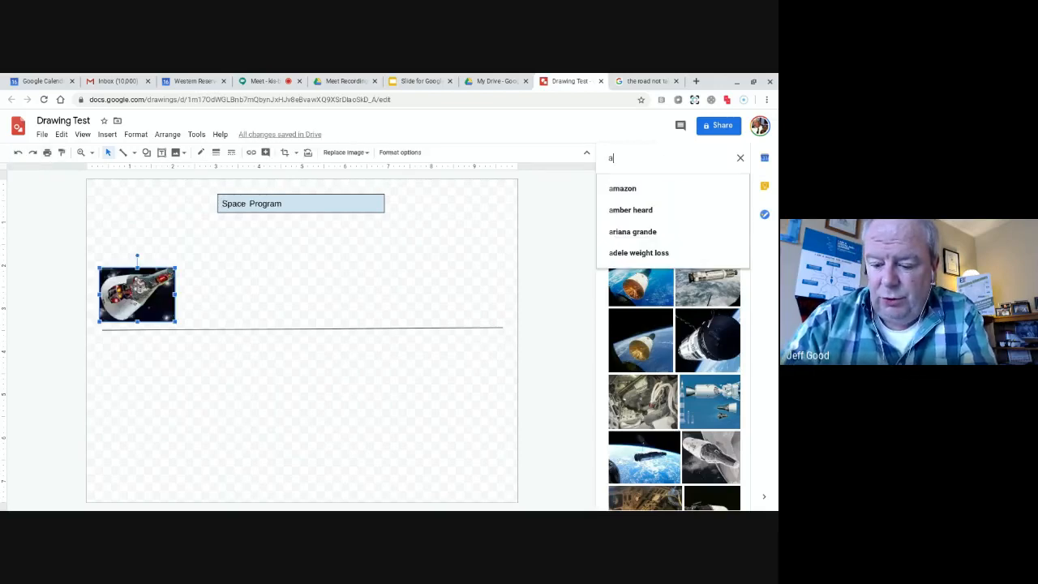
{"action": "type", "text": "pollo"}
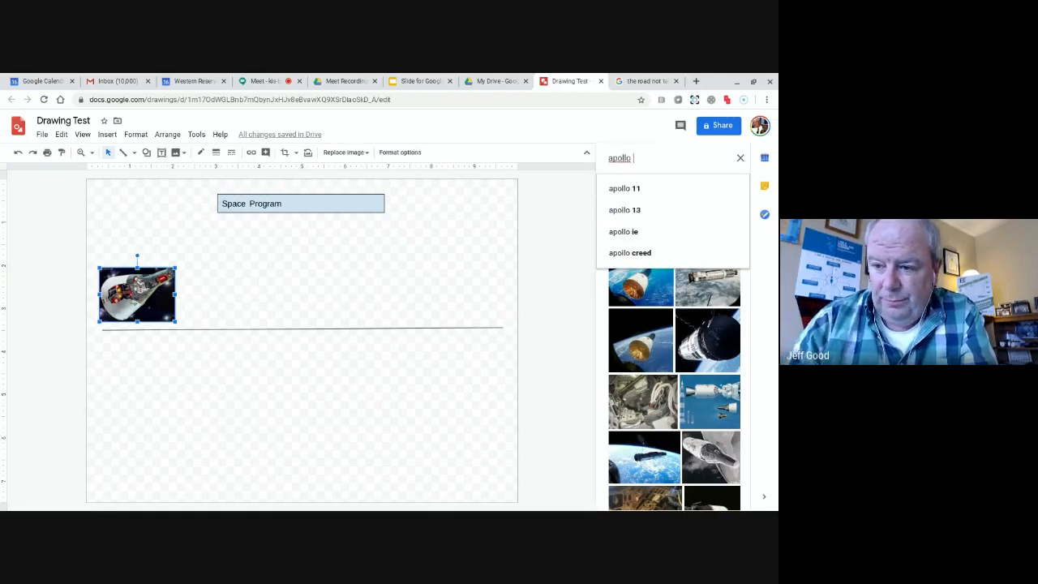
{"action": "left_click", "coordinate": [632, 192]}
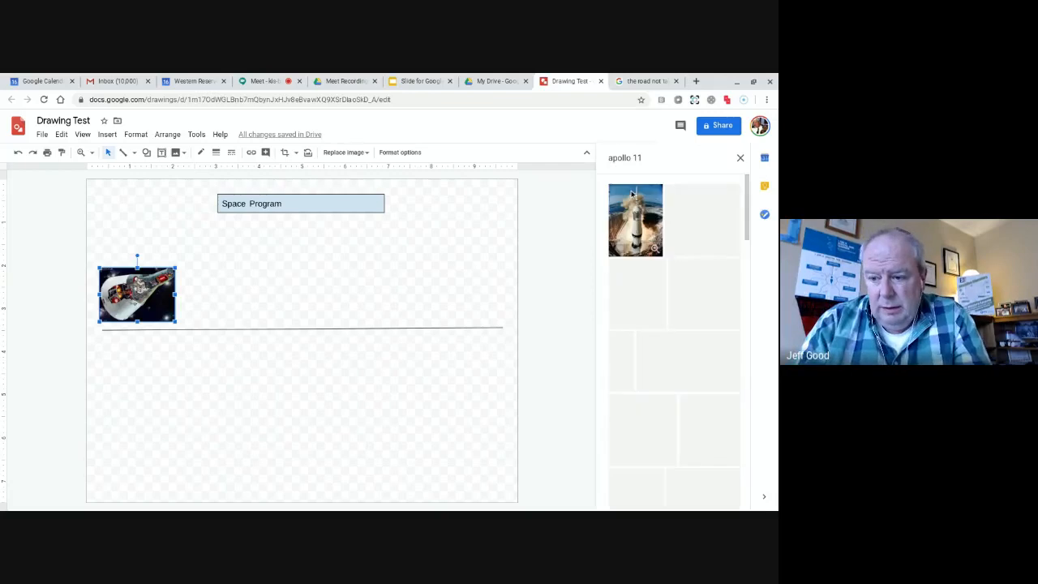
{"action": "left_click_drag", "start_coordinate": [700, 239], "coordinate": [230, 388]}
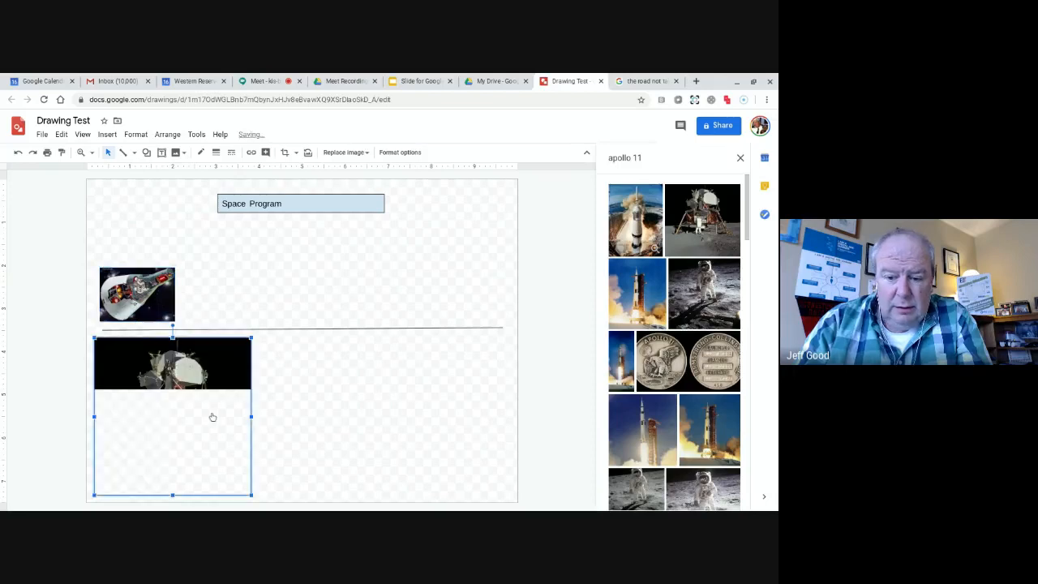
{"action": "left_click_drag", "start_coordinate": [251, 494], "coordinate": [222, 375]}
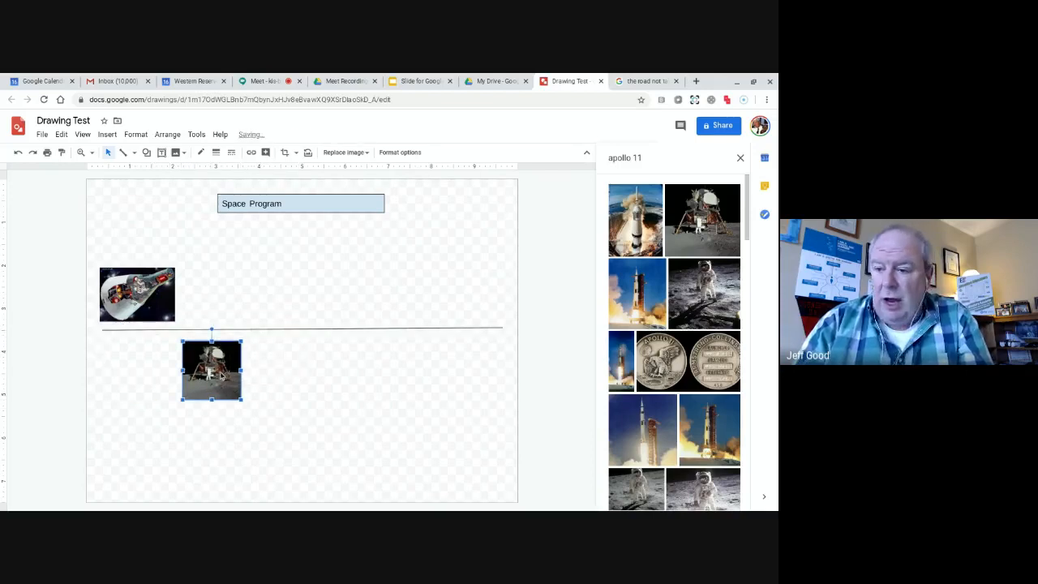
- Search web images for "space shuttle" and place the landing shuttle photo, about 1.9 by 1.2 inches, above the line near its middle
{"action": "left_click", "coordinate": [654, 158]}
{"action": "key", "text": "BackSpace"}
{"action": "key", "text": "BackSpace"}
{"action": "key", "text": "BackSpace"}
{"action": "key", "text": "BackSpace"}
{"action": "key", "text": "BackSpace"}
{"action": "key", "text": "BackSpace"}
{"action": "key", "text": "BackSpace"}
{"action": "key", "text": "BackSpace"}
{"action": "key", "text": "BackSpace"}
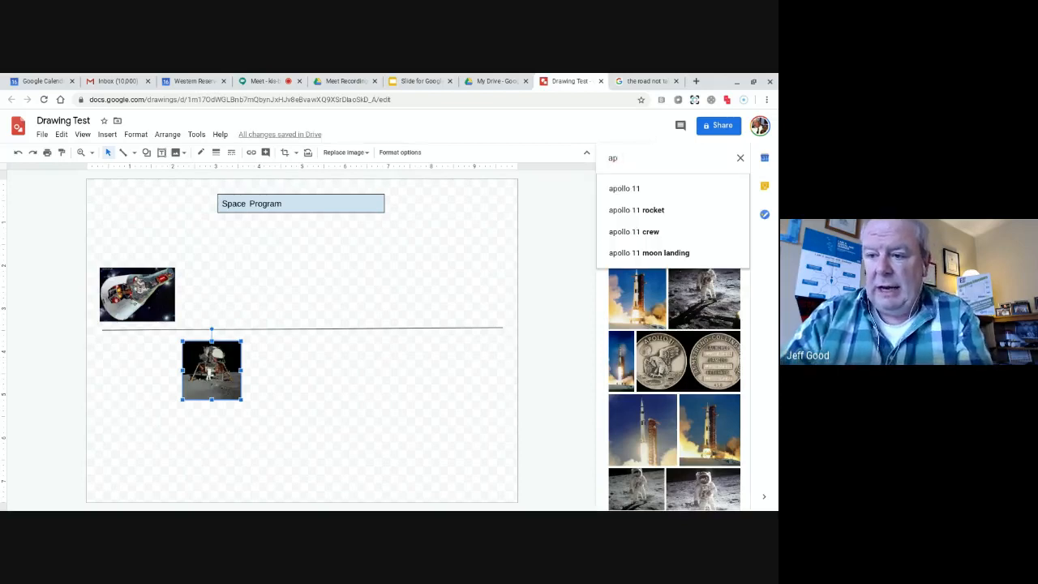
{"action": "type", "text": "space"}
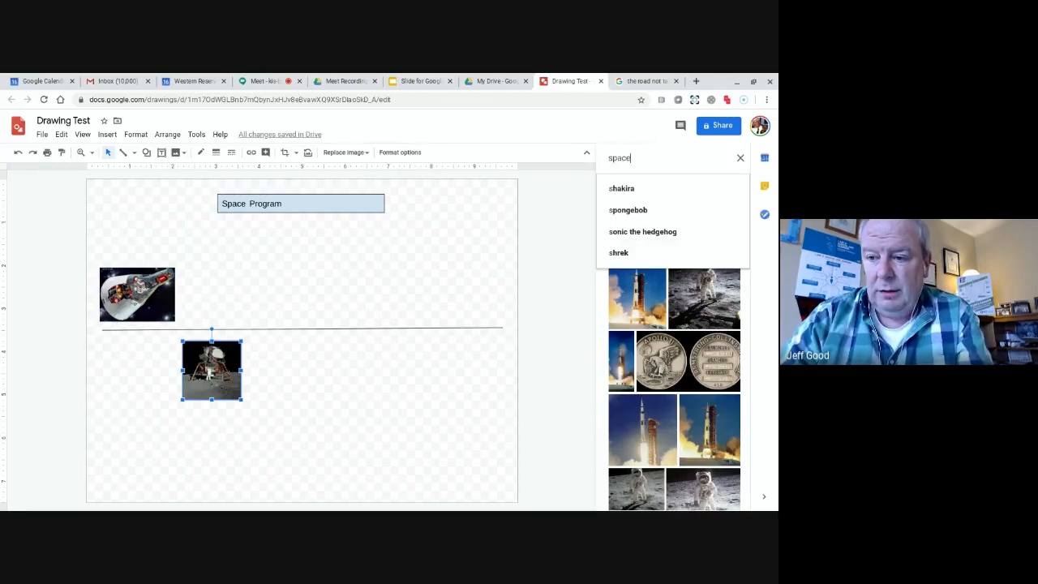
{"action": "type", "text": " shuttle"}
{"action": "key", "text": "Return"}
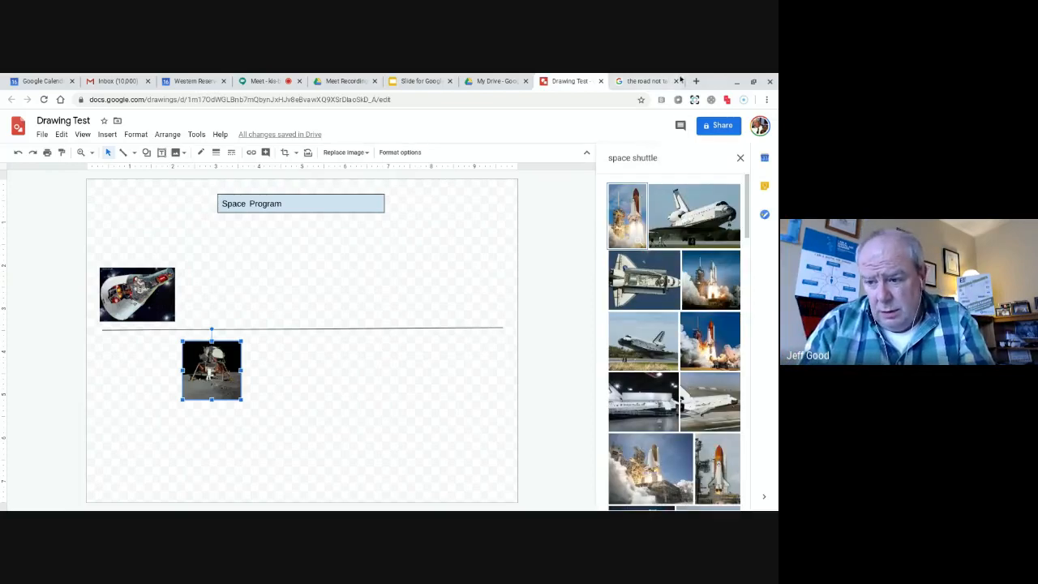
{"action": "left_click_drag", "start_coordinate": [694, 215], "coordinate": [330, 256]}
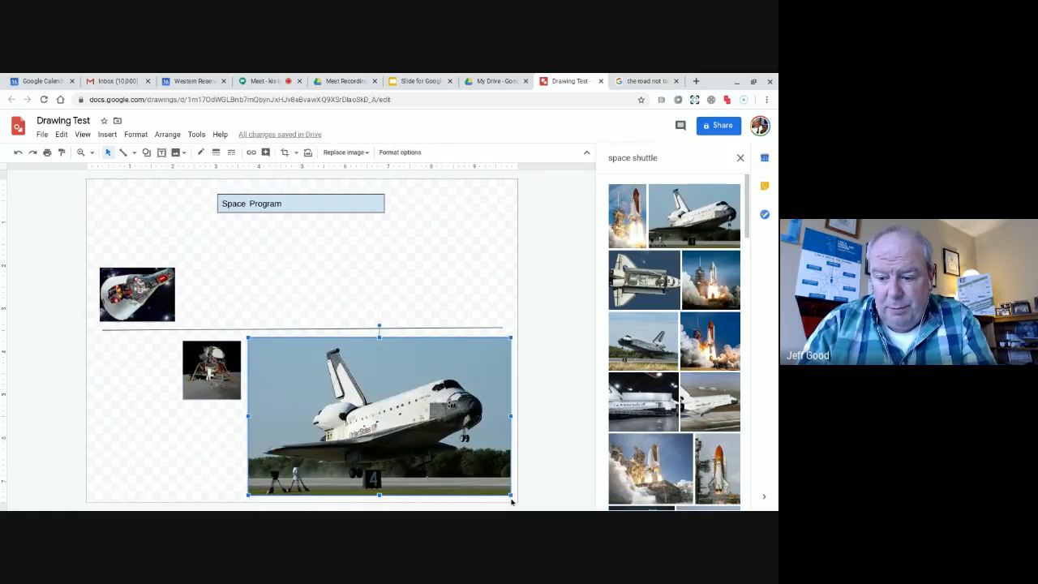
{"action": "left_click_drag", "start_coordinate": [511, 495], "coordinate": [287, 302]}
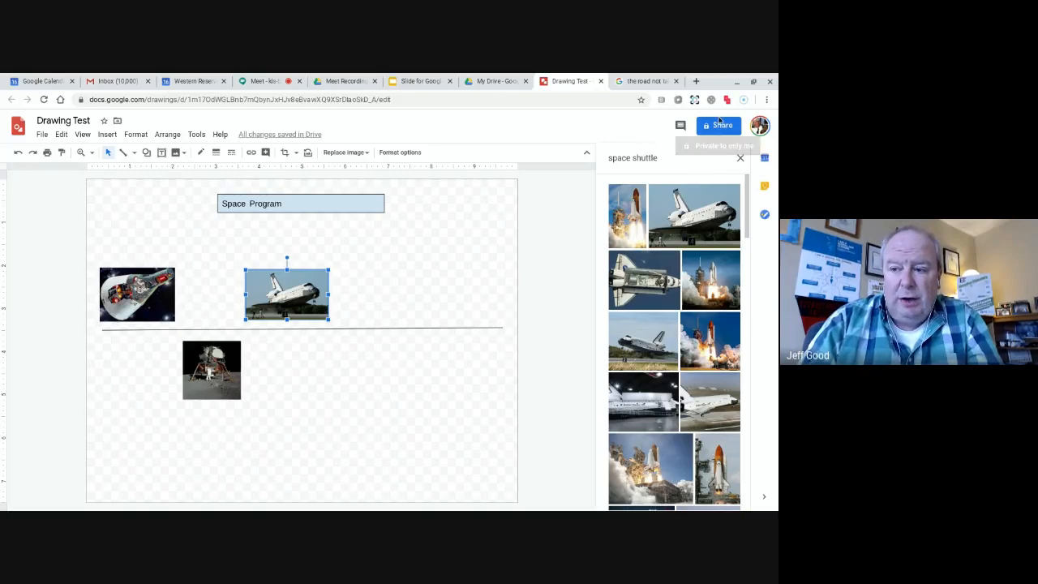
- Examine the drawing's sharing options and the permission levels available for invited people, then leave sharing without adding anyone
{"action": "left_click", "coordinate": [720, 127]}
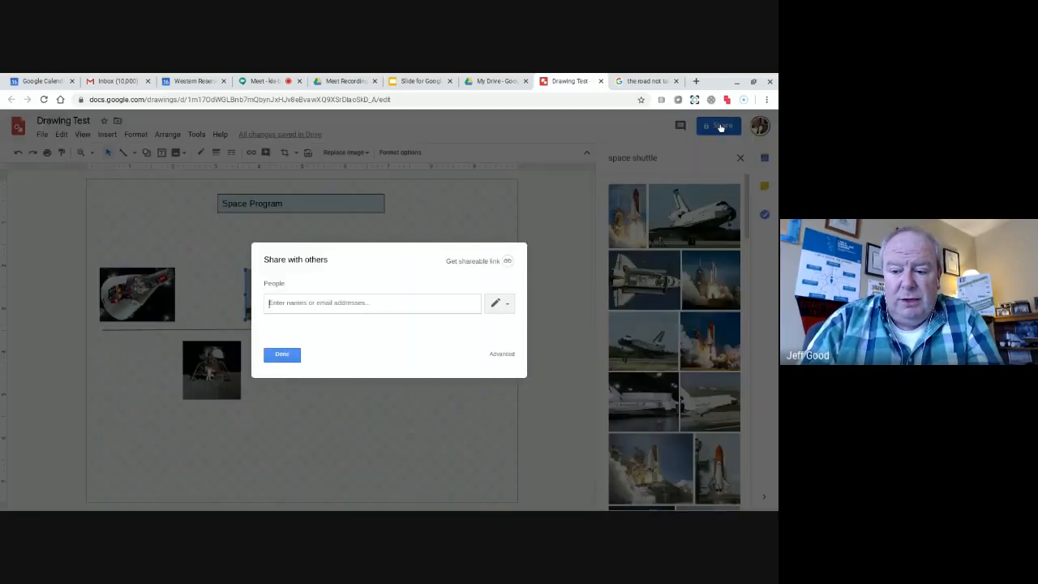
{"action": "left_click", "coordinate": [509, 308]}
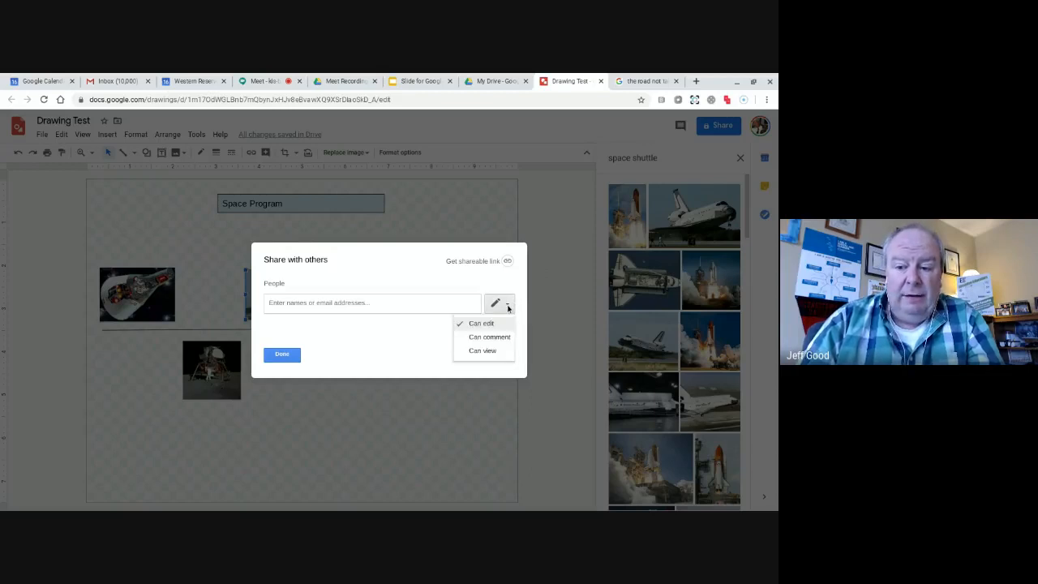
{"action": "left_click", "coordinate": [507, 306]}
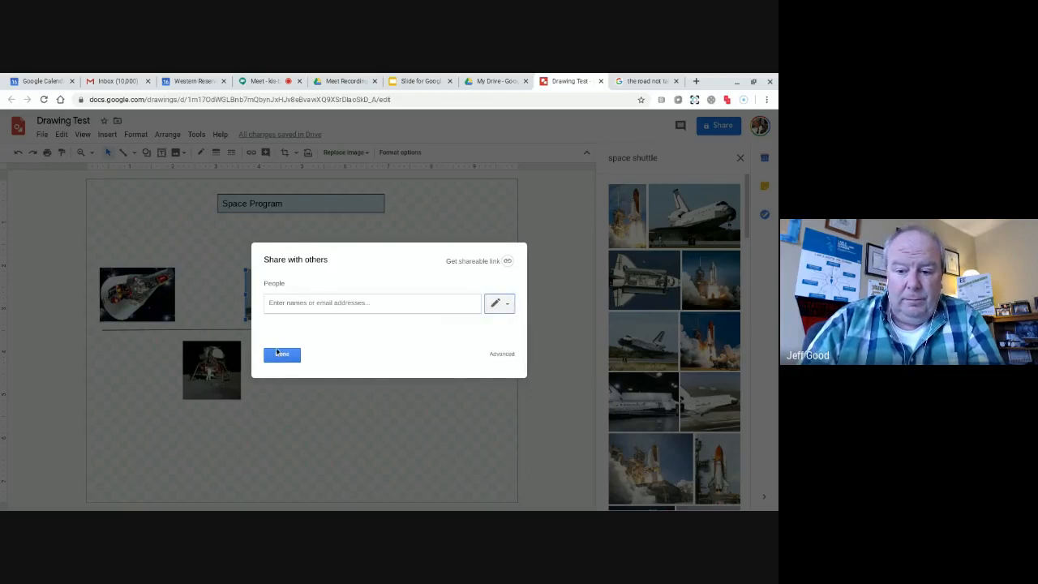
{"action": "left_click", "coordinate": [282, 356]}
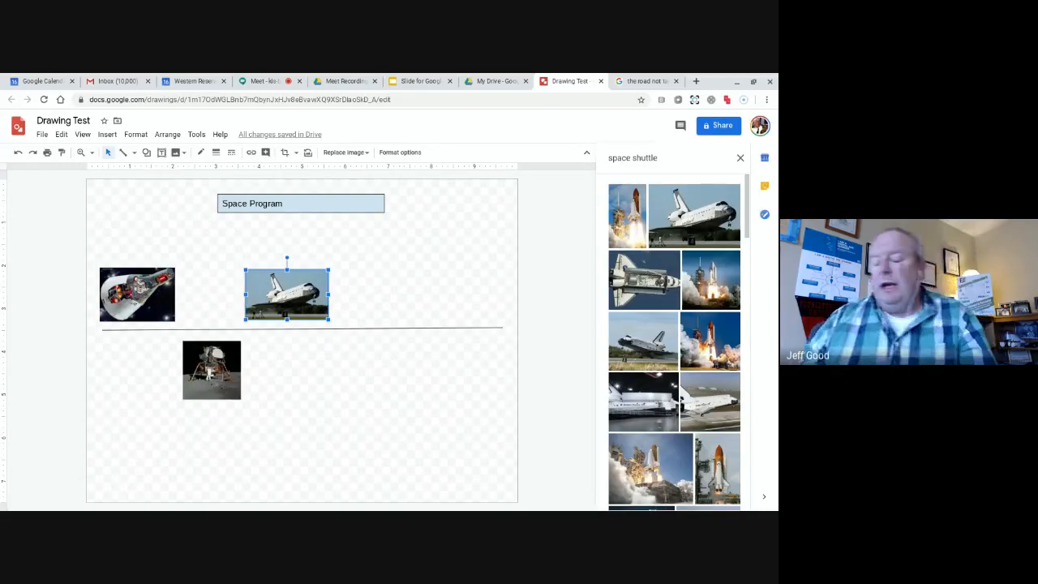
- Clear the canvas by deleting the shuttle, lunar module and spacecraft images, the timeline line and the "Space Program" title box
{"action": "key", "text": "Delete"}
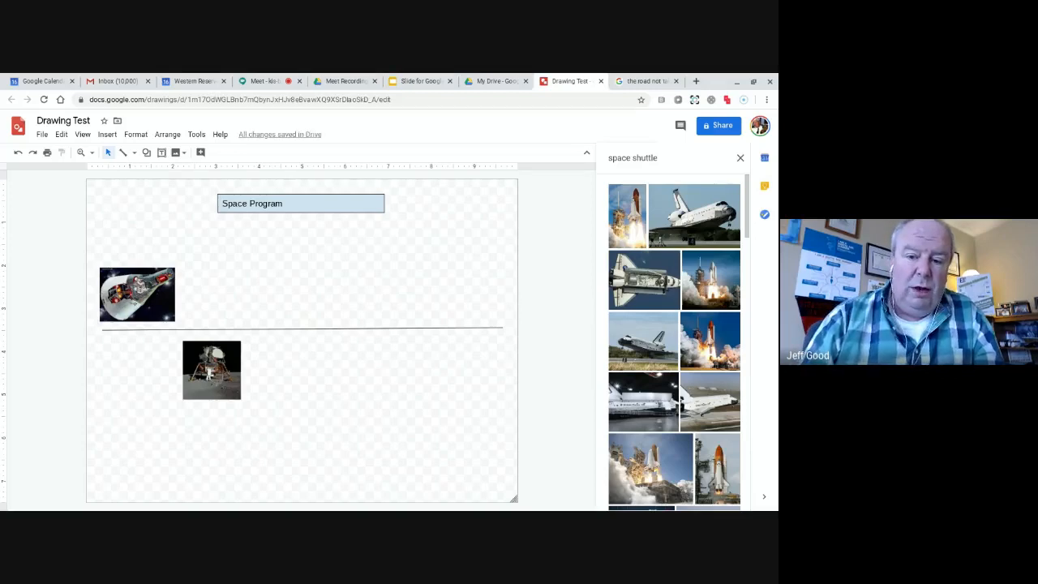
{"action": "left_click", "coordinate": [216, 382]}
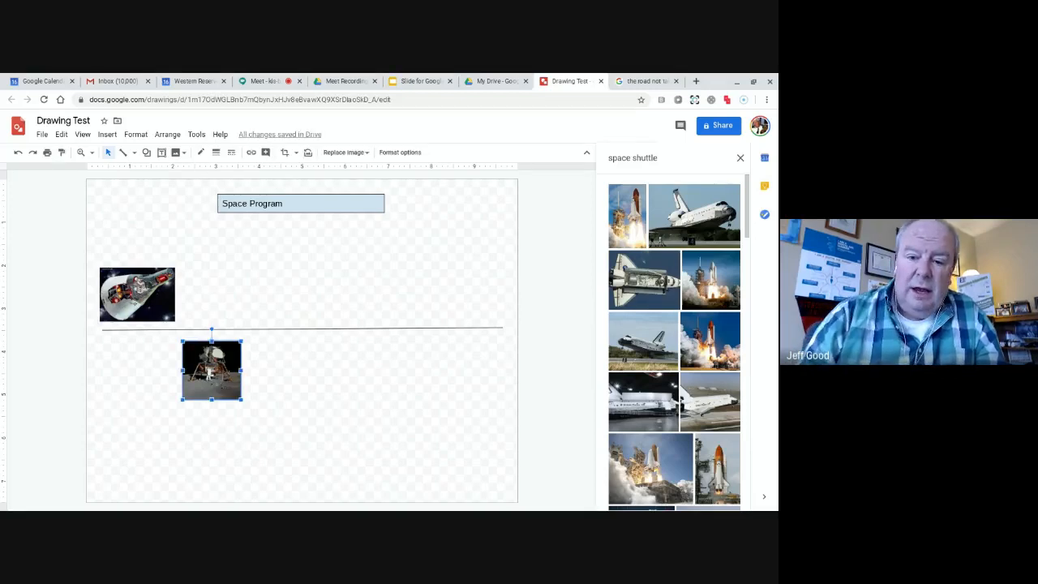
{"action": "key", "text": "Delete"}
{"action": "left_click", "coordinate": [130, 297]}
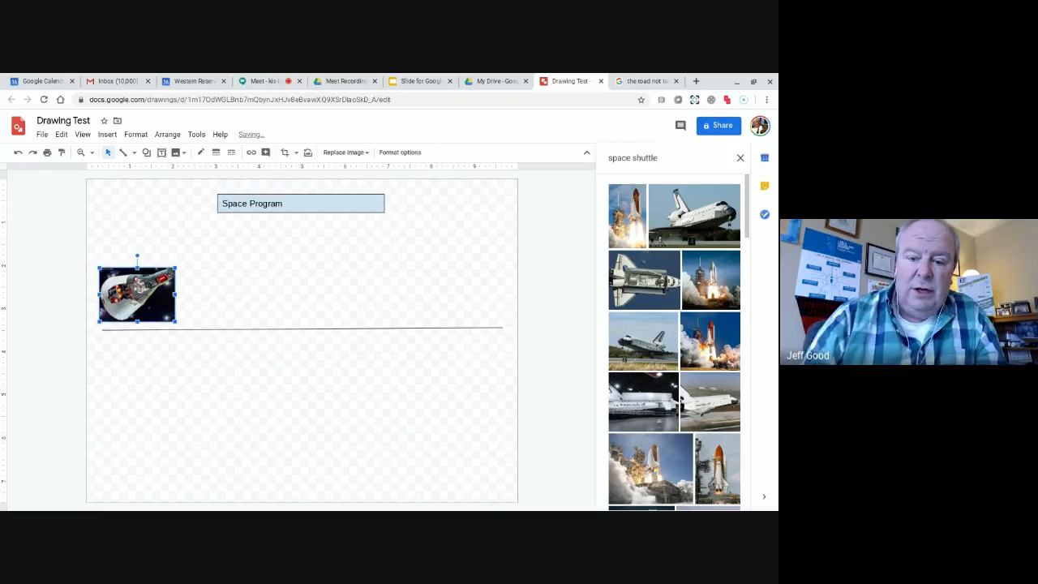
{"action": "key", "text": "Delete"}
{"action": "left_click", "coordinate": [256, 330]}
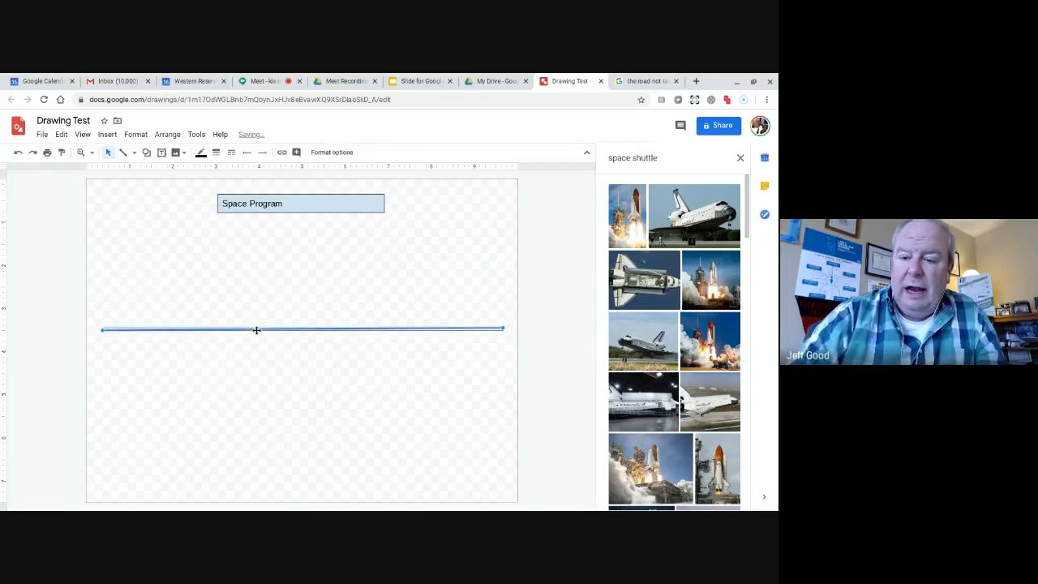
{"action": "key", "text": "Delete"}
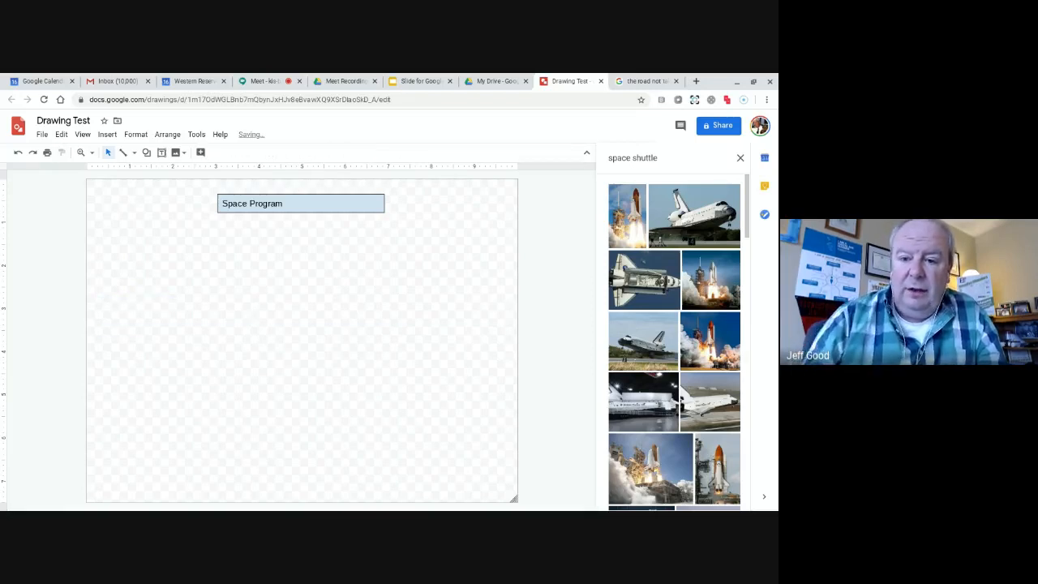
{"action": "left_click", "coordinate": [292, 202]}
{"action": "key", "text": "Delete"}
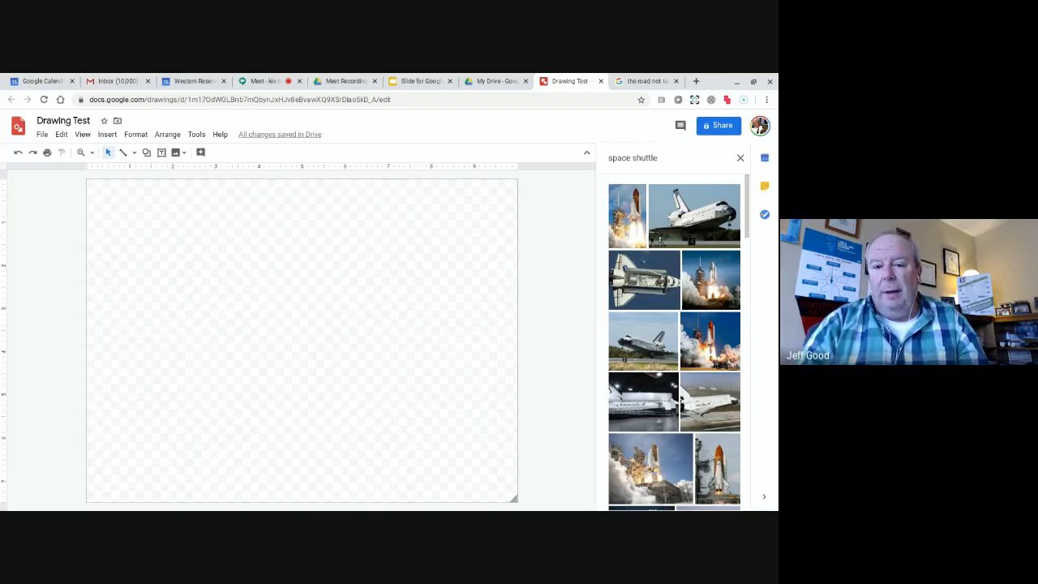
- Draw a rectangle about 1.8 by 2 inches near the upper-left corner of the empty canvas
{"action": "left_click", "coordinate": [105, 136]}
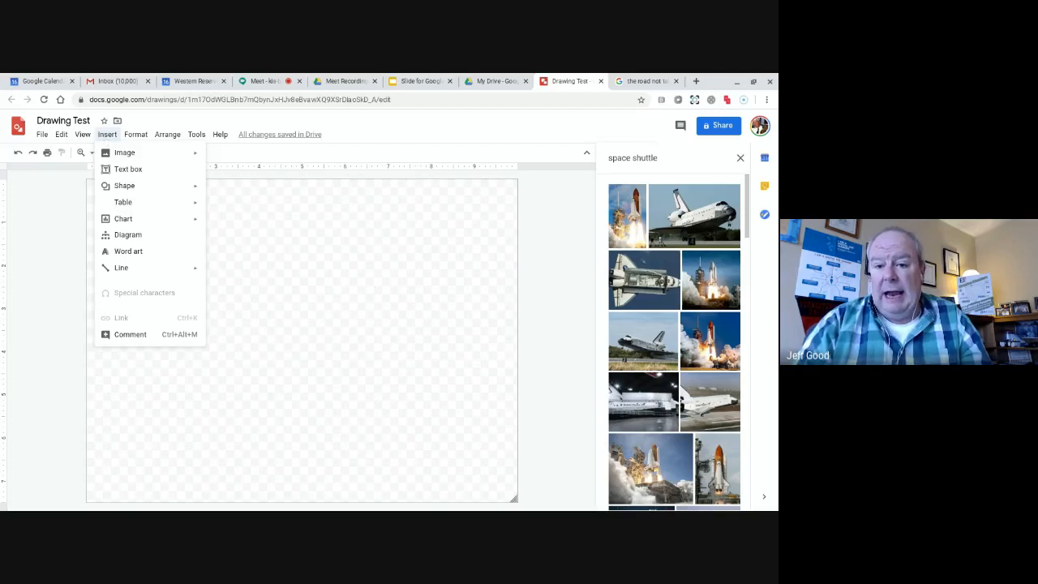
{"action": "mouse_move", "coordinate": [124, 193]}
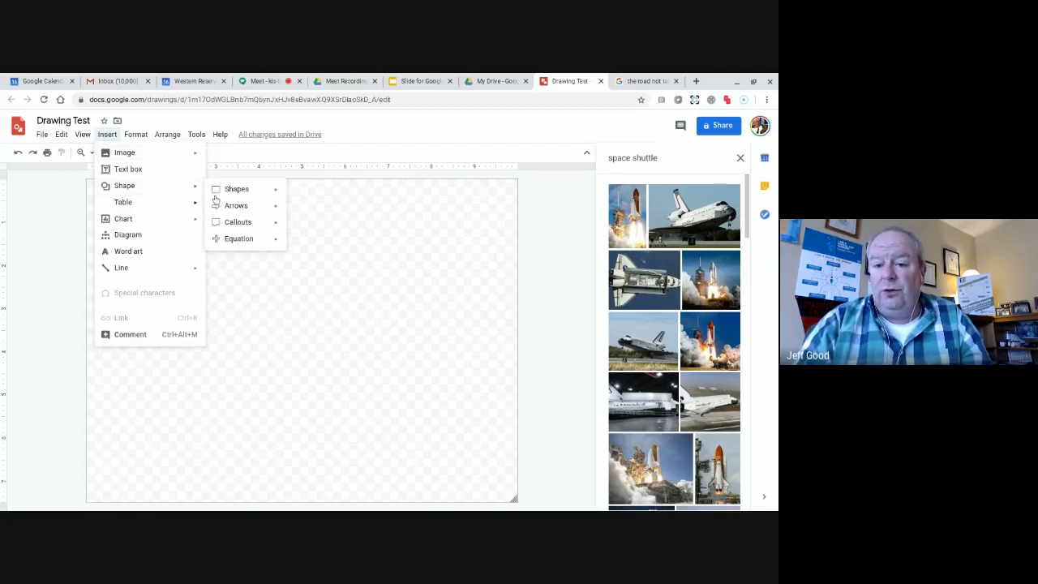
{"action": "mouse_move", "coordinate": [228, 194]}
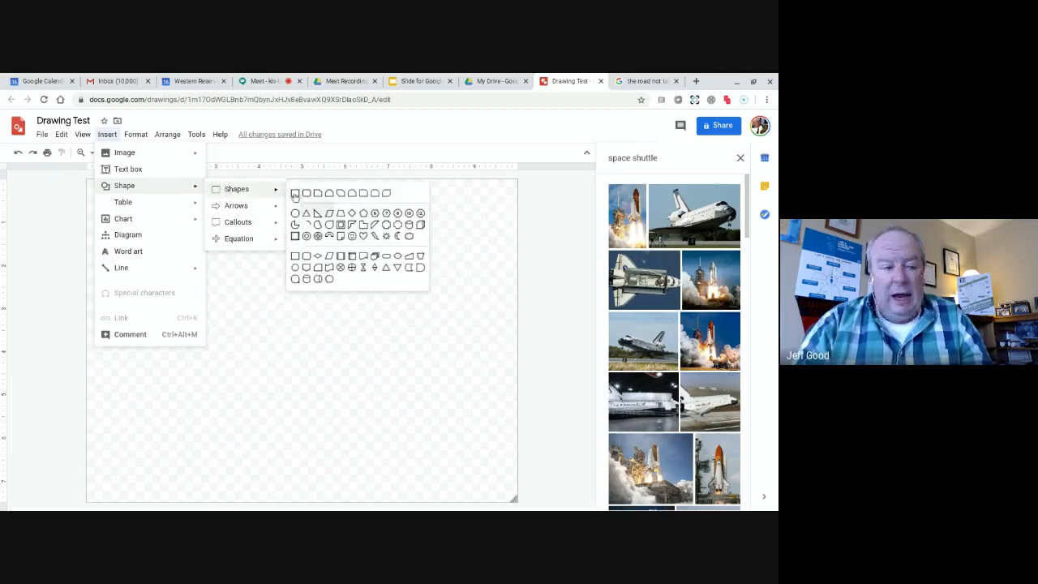
{"action": "left_click", "coordinate": [295, 198]}
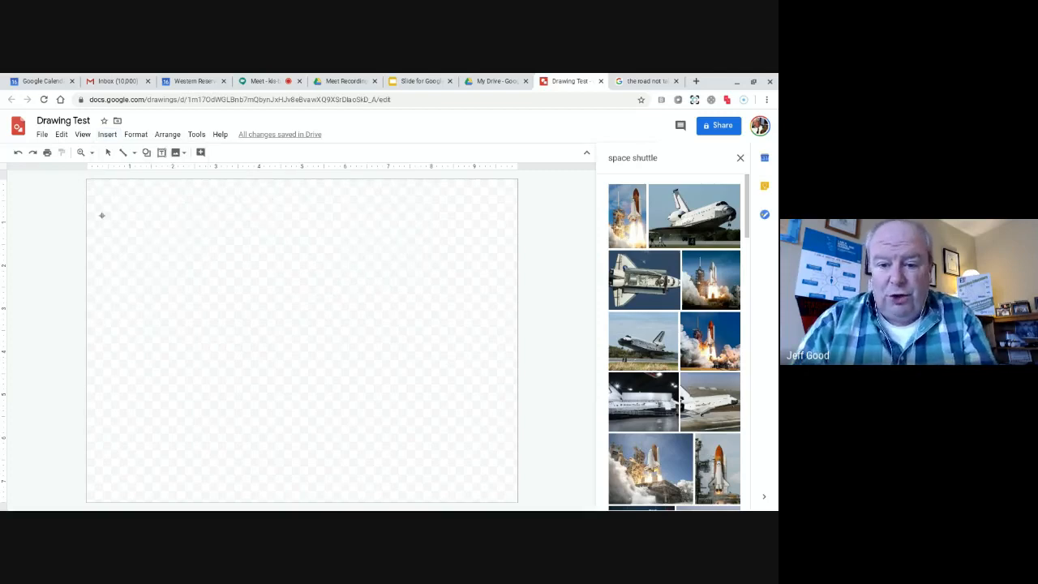
{"action": "left_click_drag", "start_coordinate": [101, 217], "coordinate": [180, 301]}
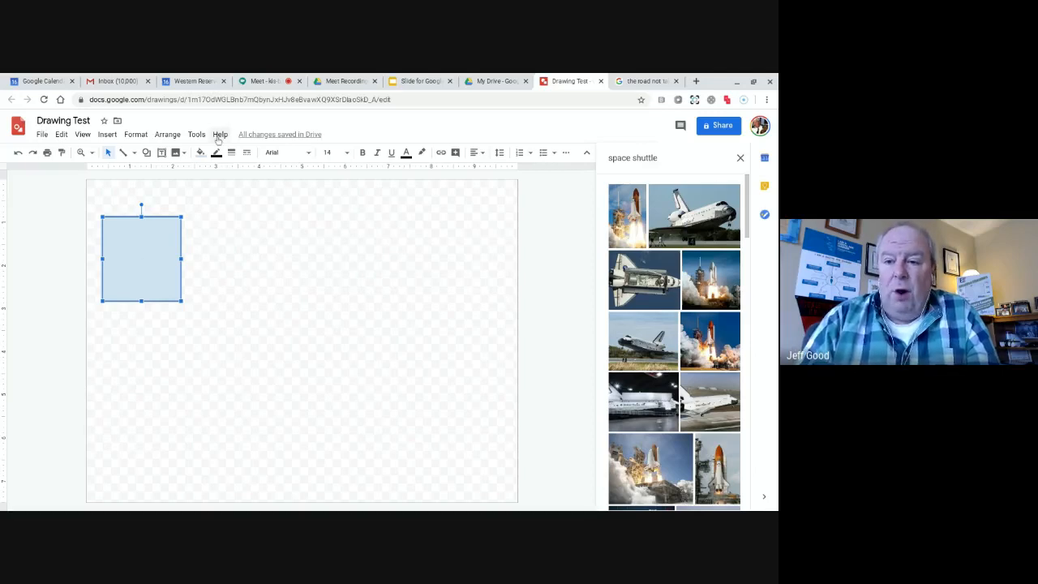
- Switch to the open Google Slides presentation
{"action": "left_click", "coordinate": [412, 81]}
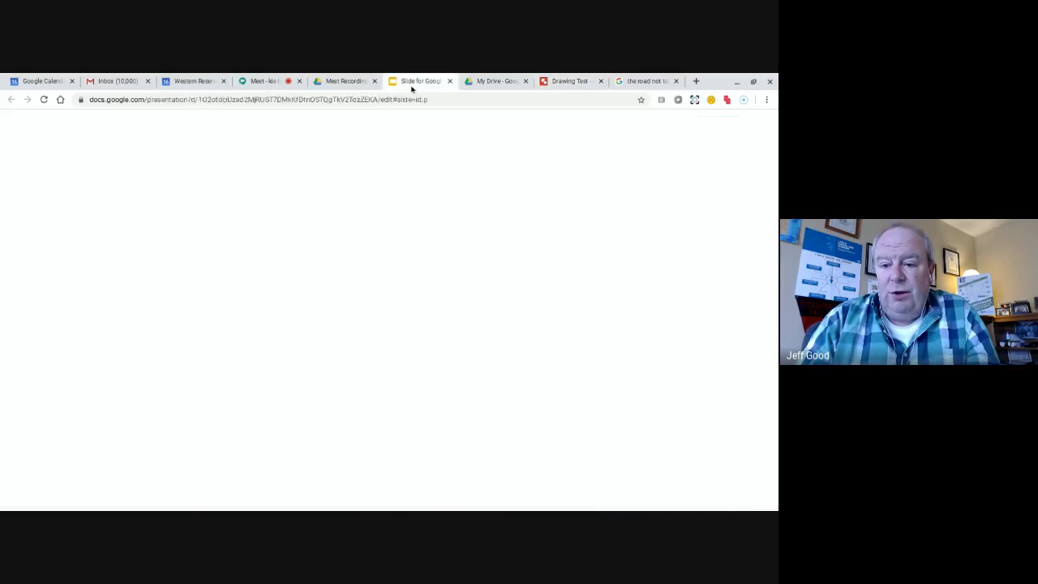